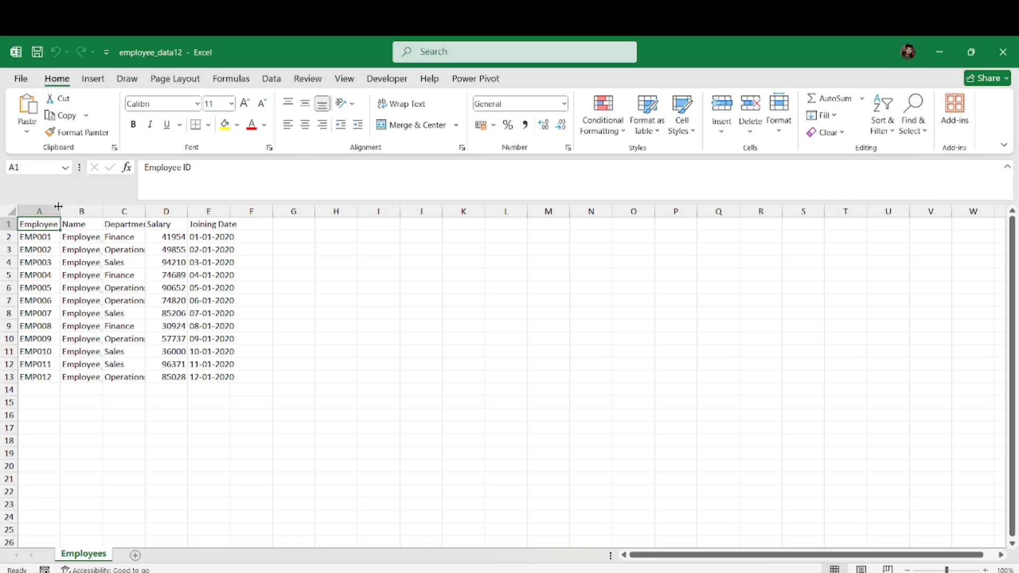
# Auto-fit the widths of columns A to E to show the full employee data and headings.
pyautogui.doubleClick(58, 206)
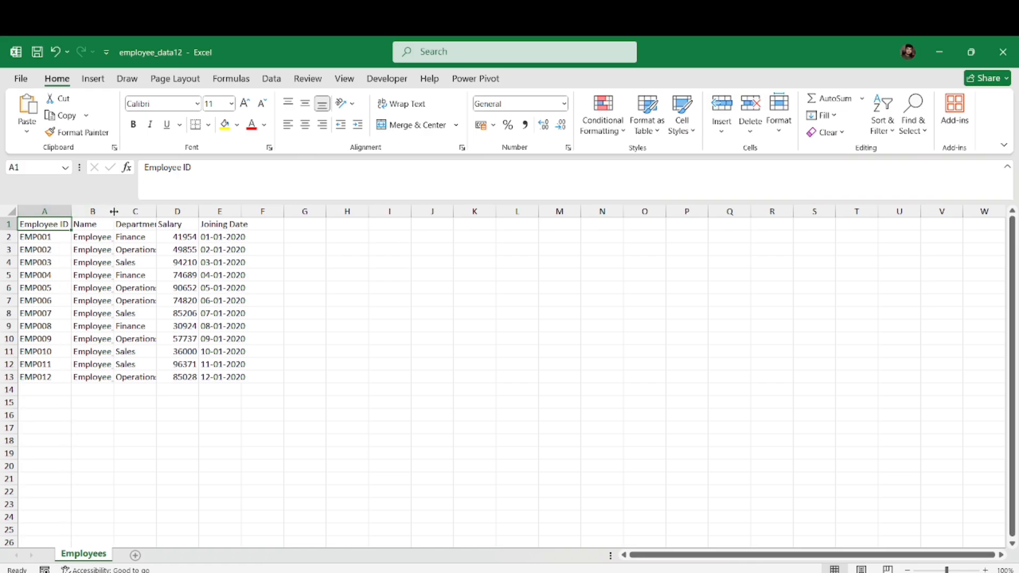
pyautogui.doubleClick(113, 210)
pyautogui.doubleClick(172, 211)
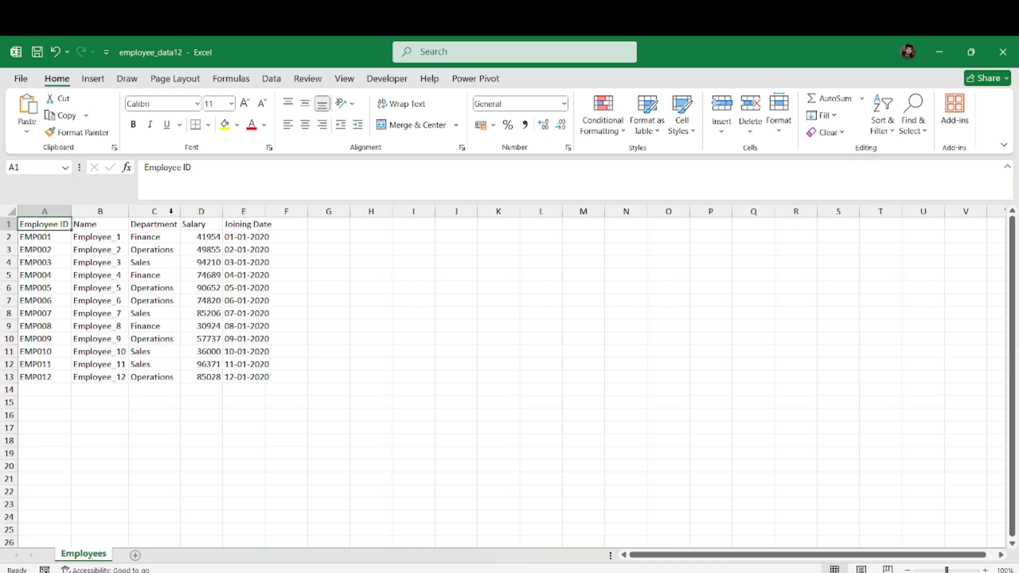
pyautogui.doubleClick(220, 210)
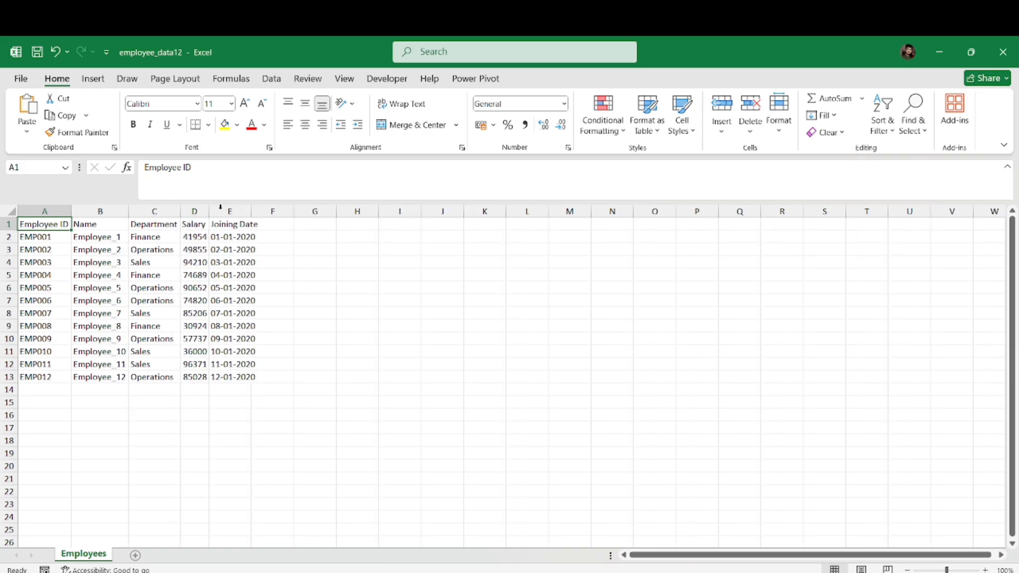
pyautogui.doubleClick(252, 211)
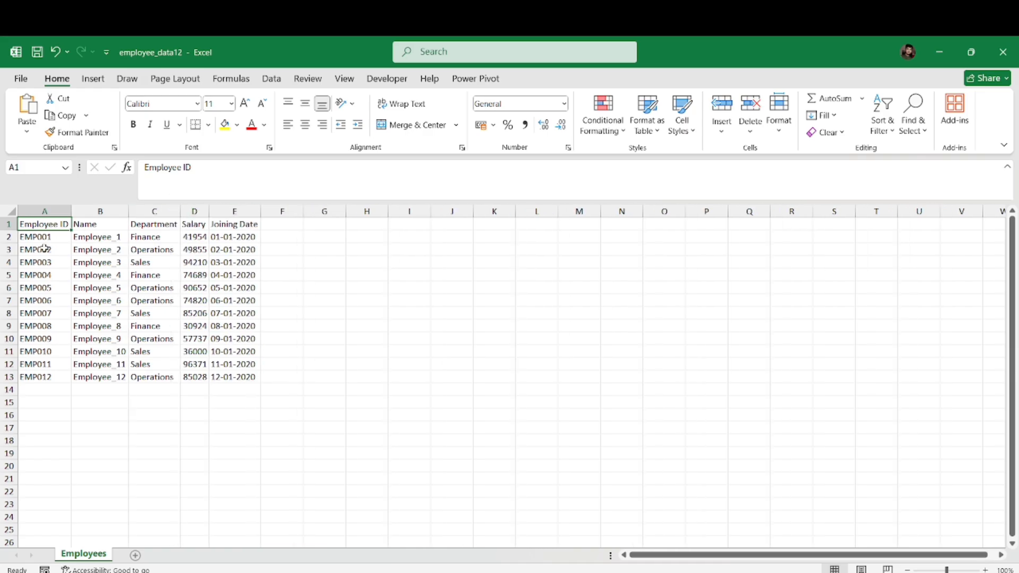
# Apply All Borders to the employee data range A1:E13.
pyautogui.moveTo(27, 226)
pyautogui.mouseDown()
pyautogui.moveTo(200, 385)
pyautogui.moveTo(220, 376)
pyautogui.mouseUp()
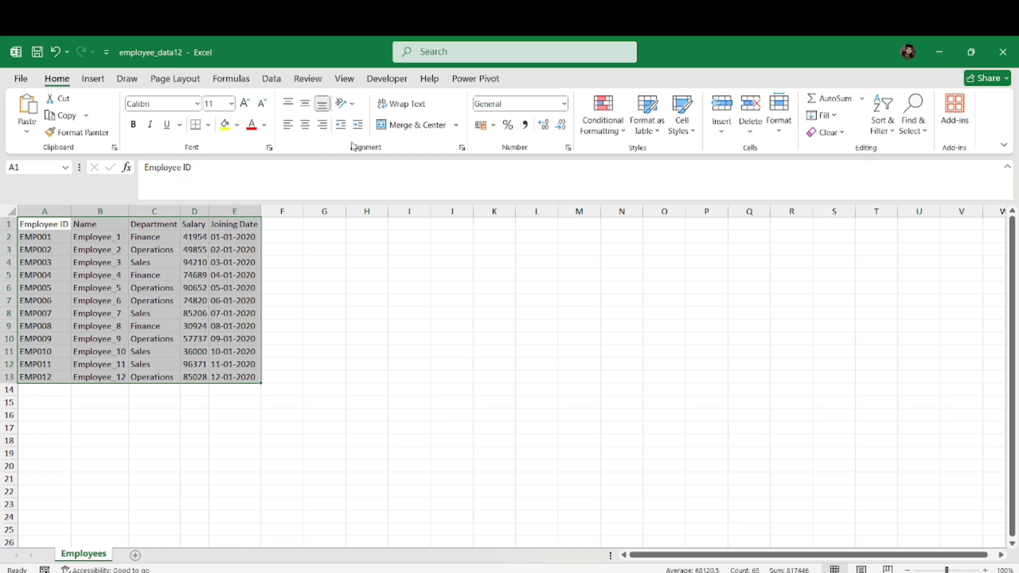
pyautogui.click(207, 126)
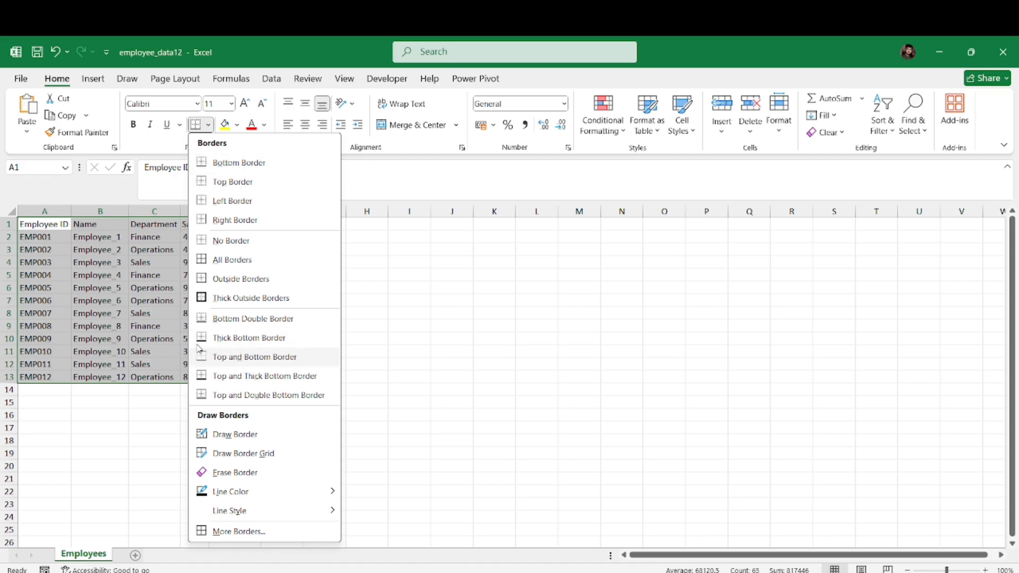
pyautogui.click(214, 260)
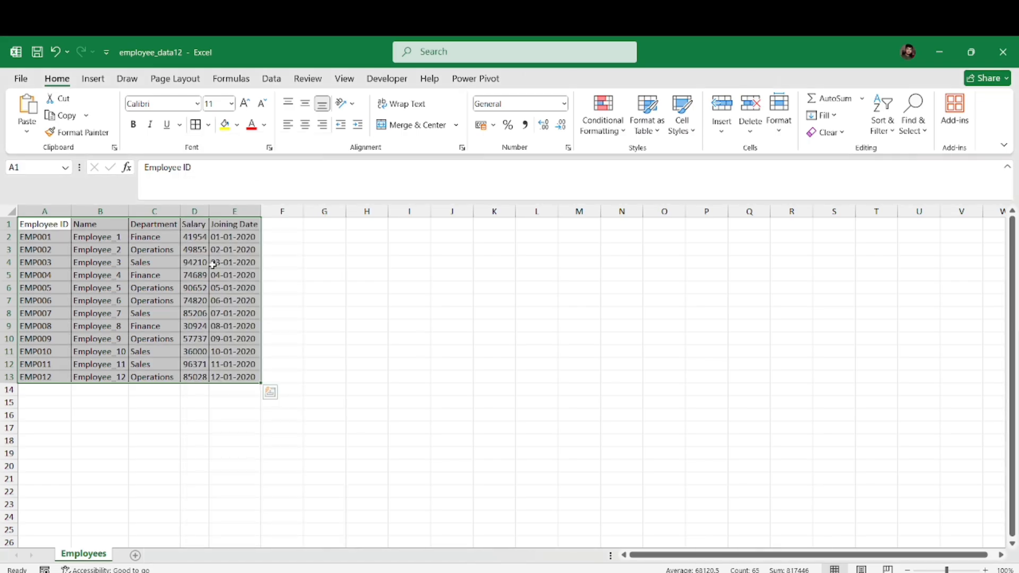
pyautogui.click(321, 276)
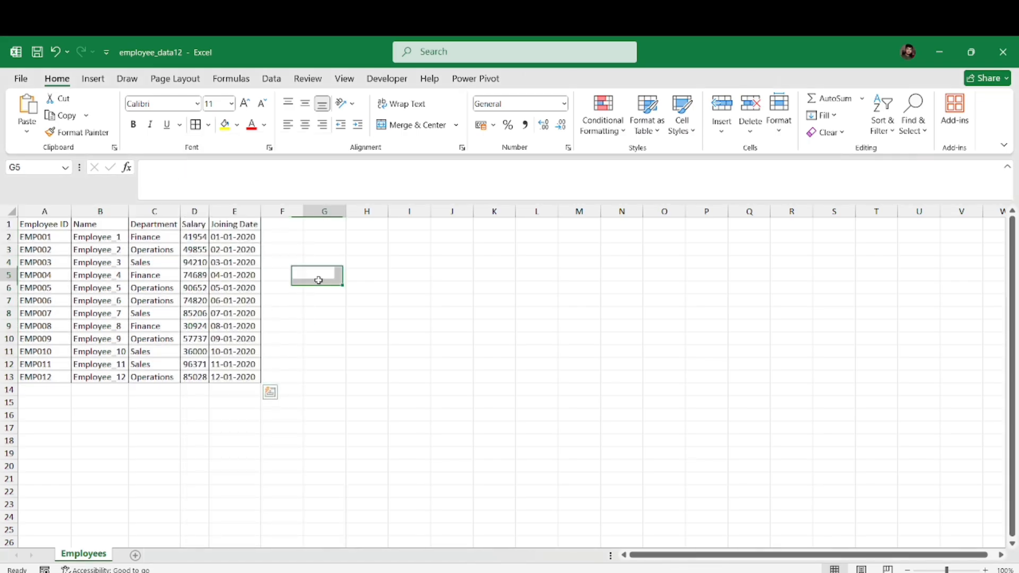
# Make the header row A1:E1 of the employee table bold.
pyautogui.click(45, 224)
pyautogui.moveTo(46, 225); pyautogui.dragTo(229, 227)
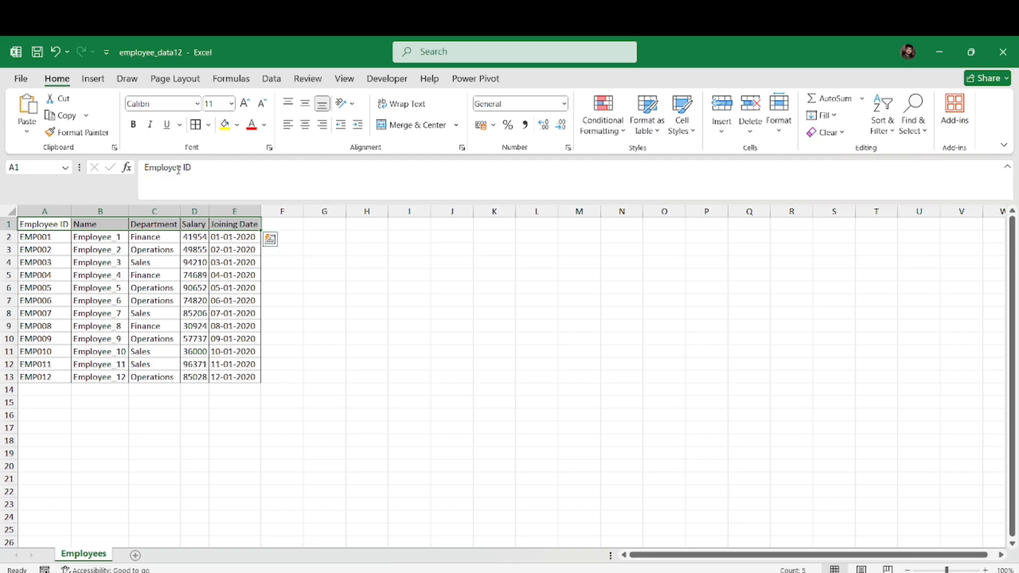
pyautogui.click(133, 125)
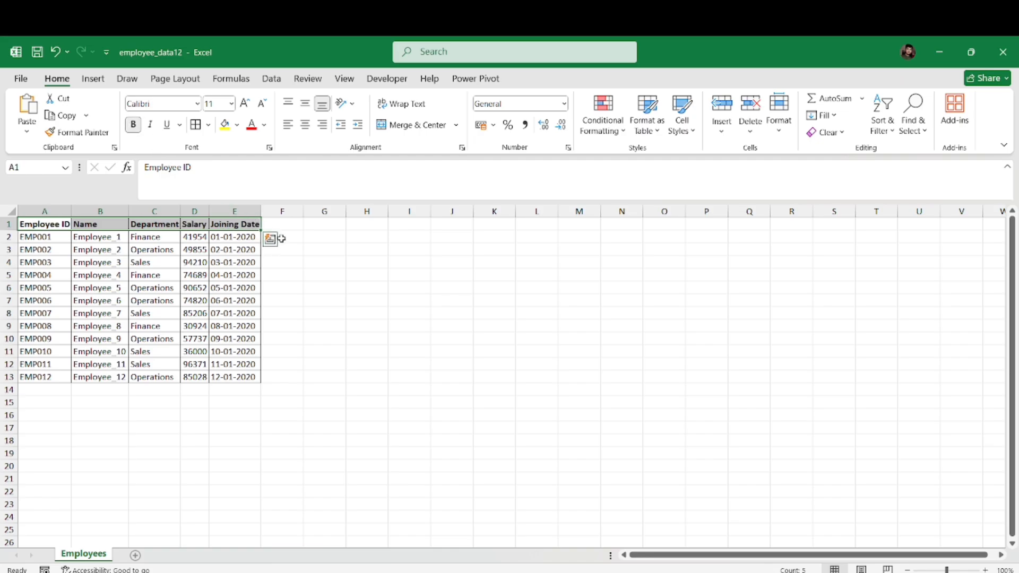
pyautogui.click(282, 276)
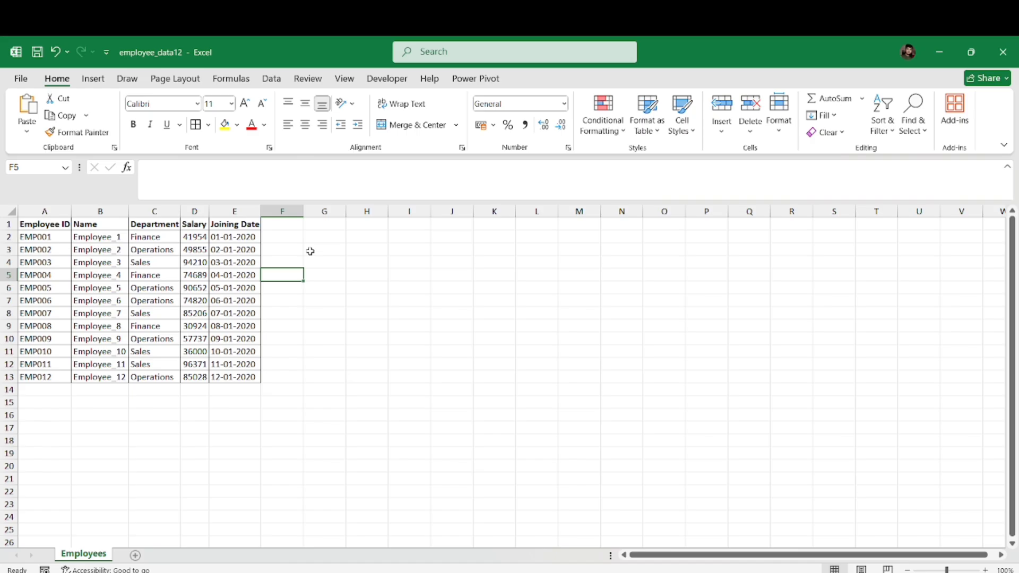
# Add filter drop-downs to the headers of the employee data in A1:E13.
pyautogui.moveTo(37, 225); pyautogui.dragTo(220, 372)
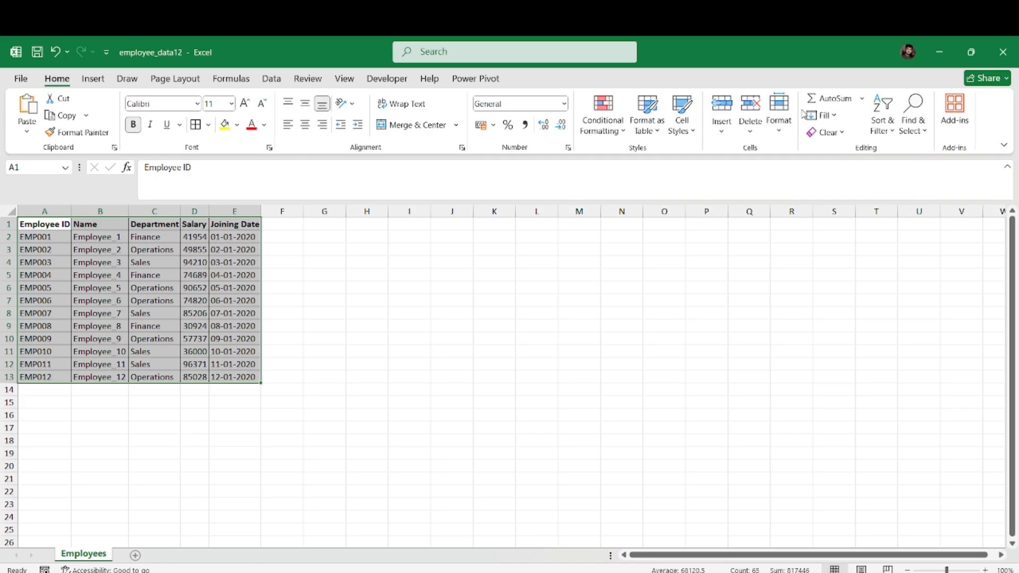
pyautogui.click(879, 114)
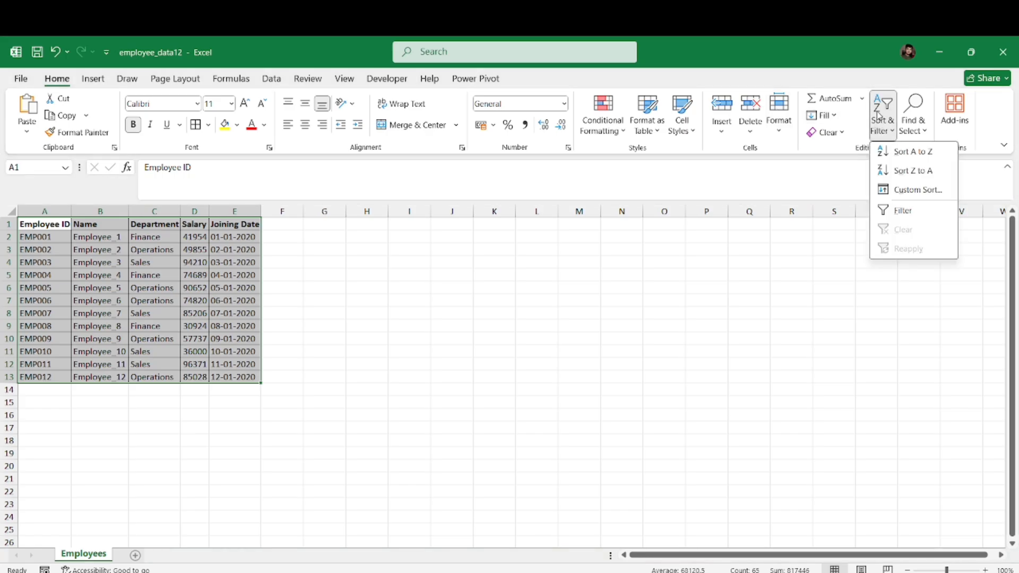
pyautogui.click(879, 114)
pyautogui.click(878, 114)
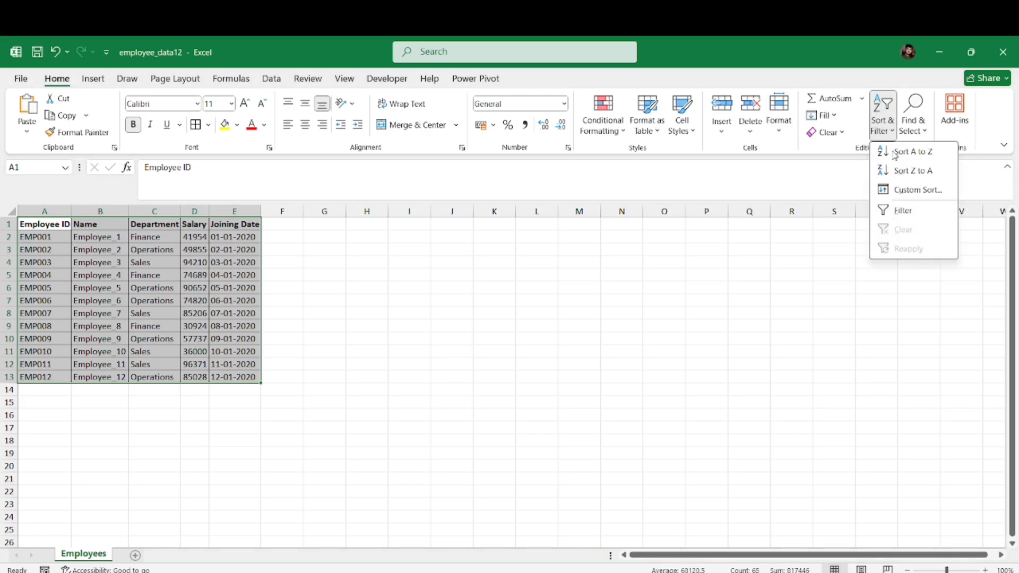
pyautogui.click(907, 210)
pyautogui.click(525, 316)
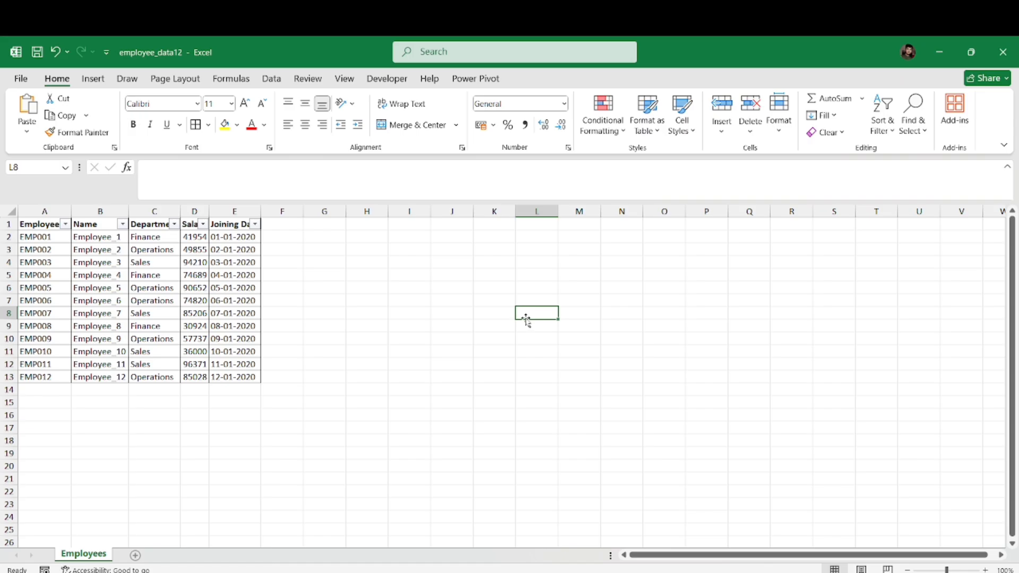
# Auto-fit the Department, Salary and Joining Date columns so their headings fit beside the filter arrows.
pyautogui.doubleClick(181, 211)
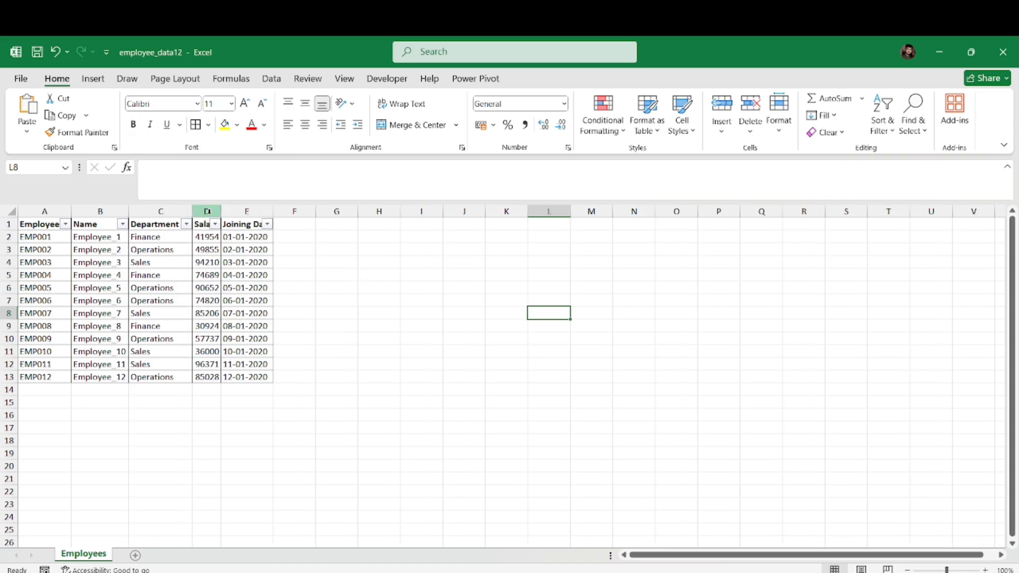
pyautogui.doubleClick(220, 211)
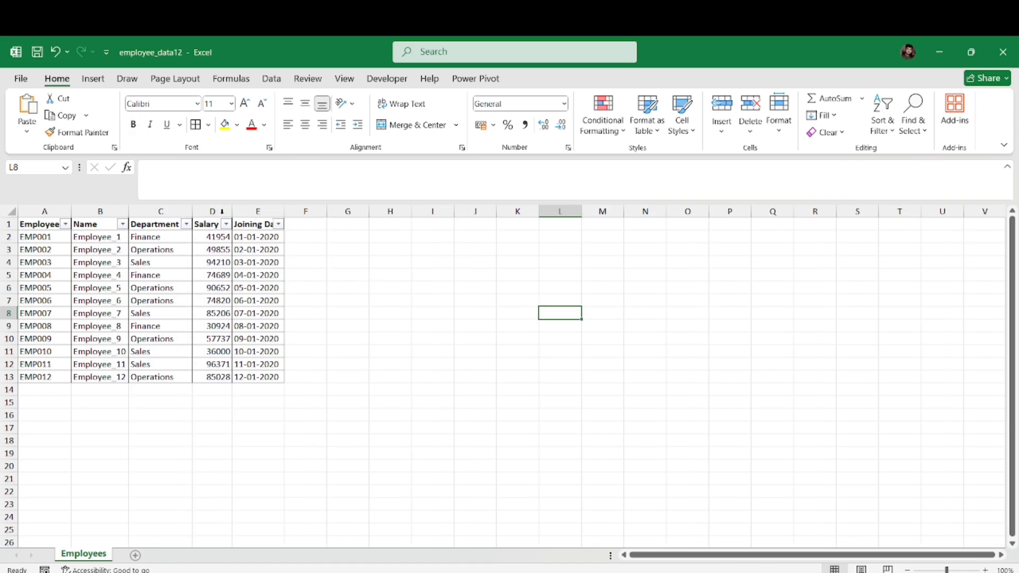
pyautogui.doubleClick(285, 211)
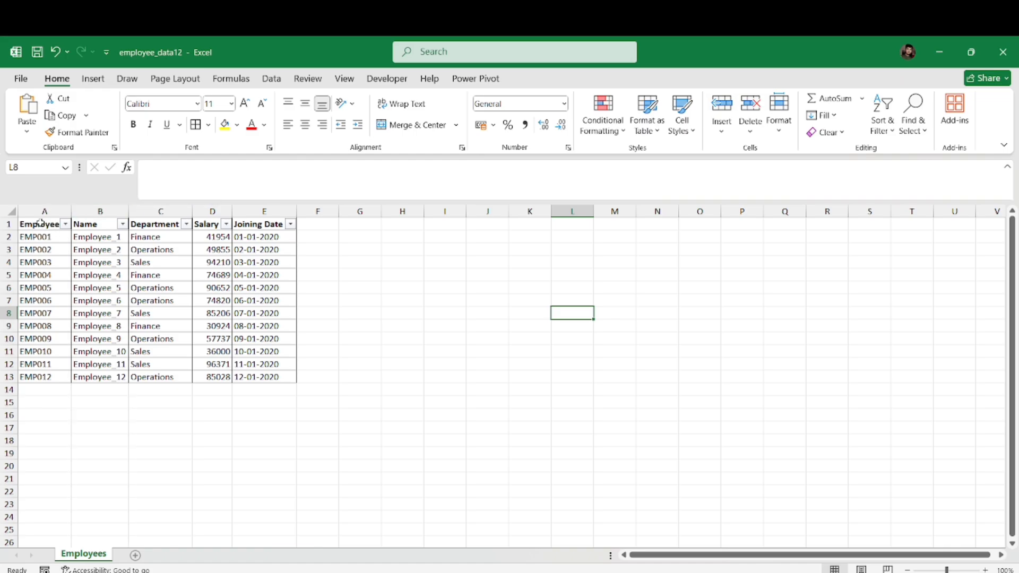
# Centre the contents of the employee data range A1:E13 horizontally.
pyautogui.moveTo(42, 226); pyautogui.dragTo(240, 375)
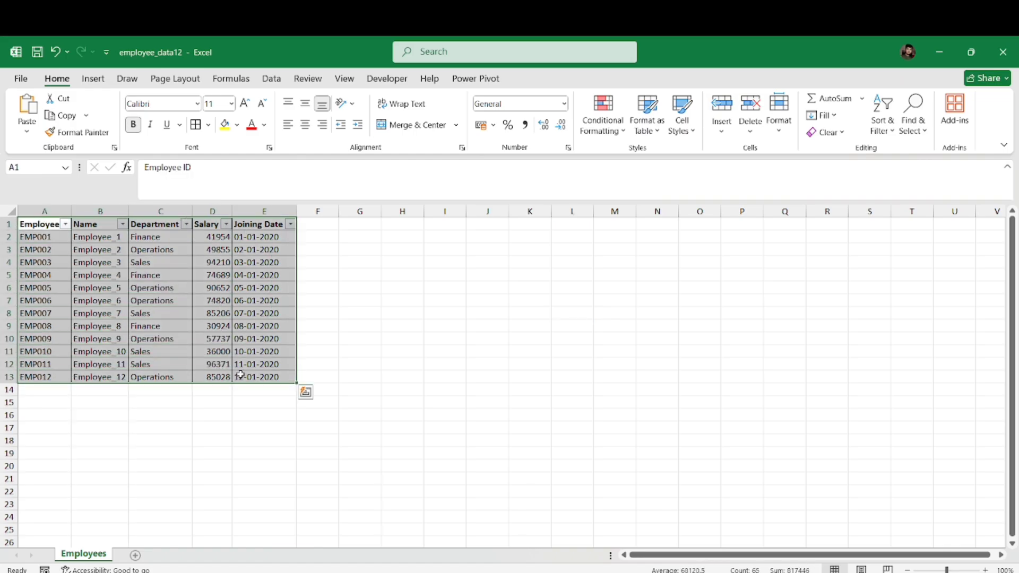
pyautogui.click(306, 124)
pyautogui.click(357, 299)
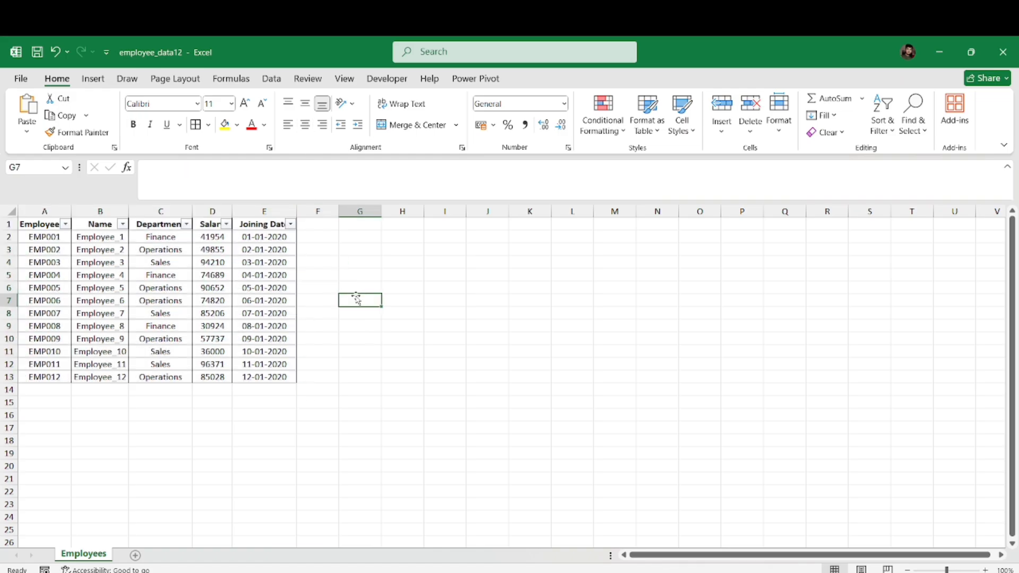
# Auto-fit the Joining Date, Salary, Department and Employee ID columns to the centred headings.
pyautogui.doubleClick(296, 211)
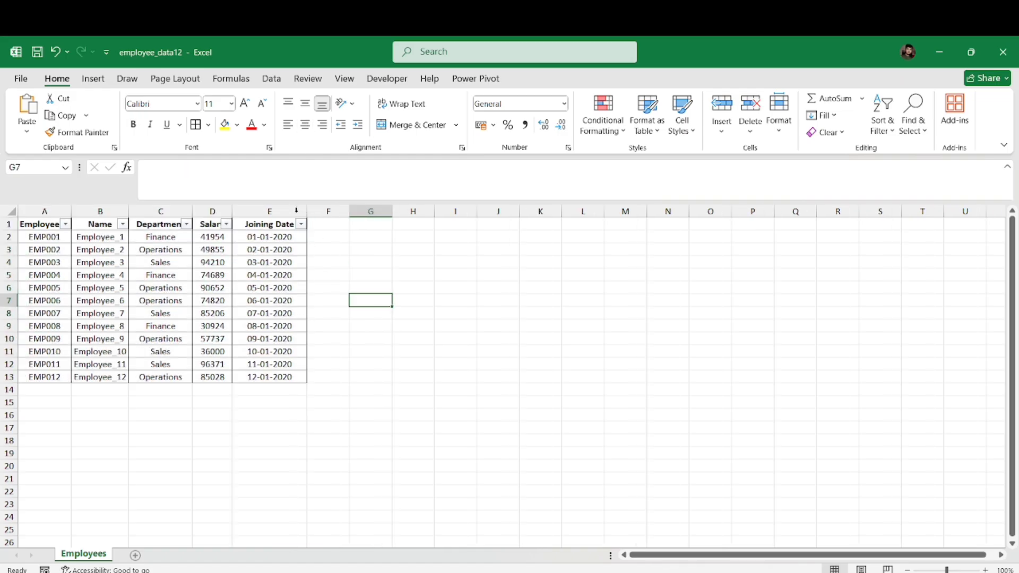
pyautogui.doubleClick(232, 211)
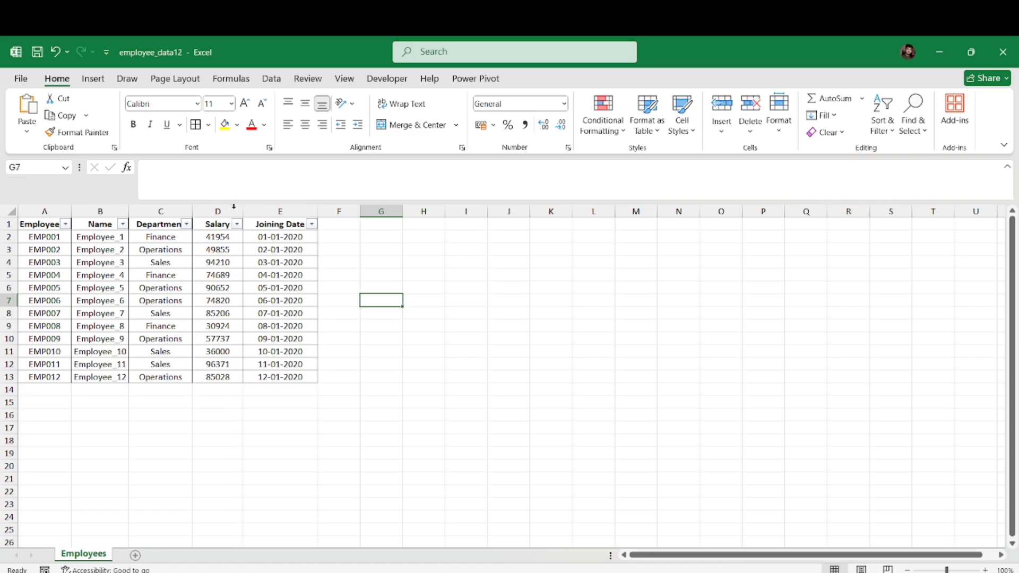
pyautogui.doubleClick(192, 211)
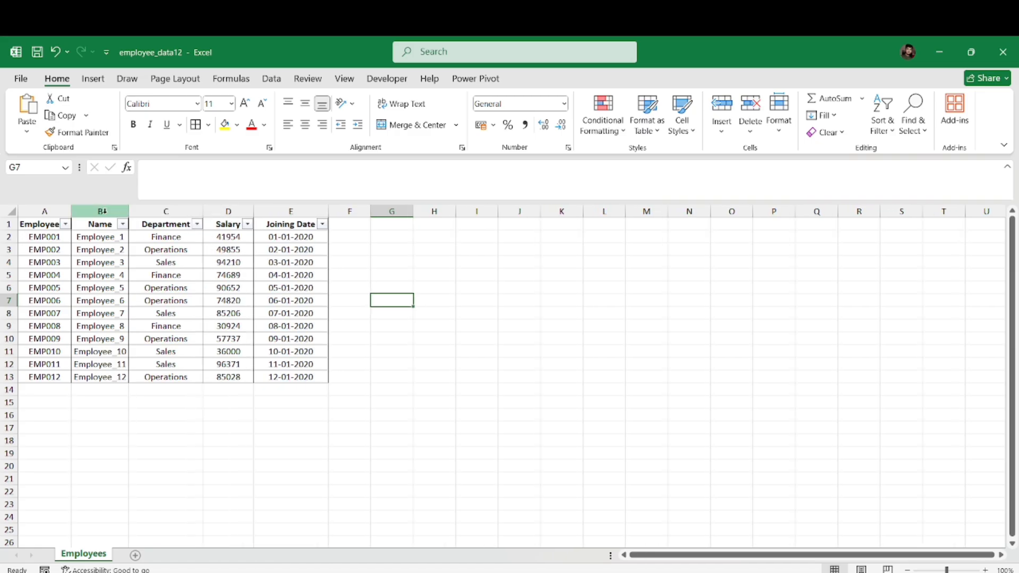
pyautogui.doubleClick(71, 211)
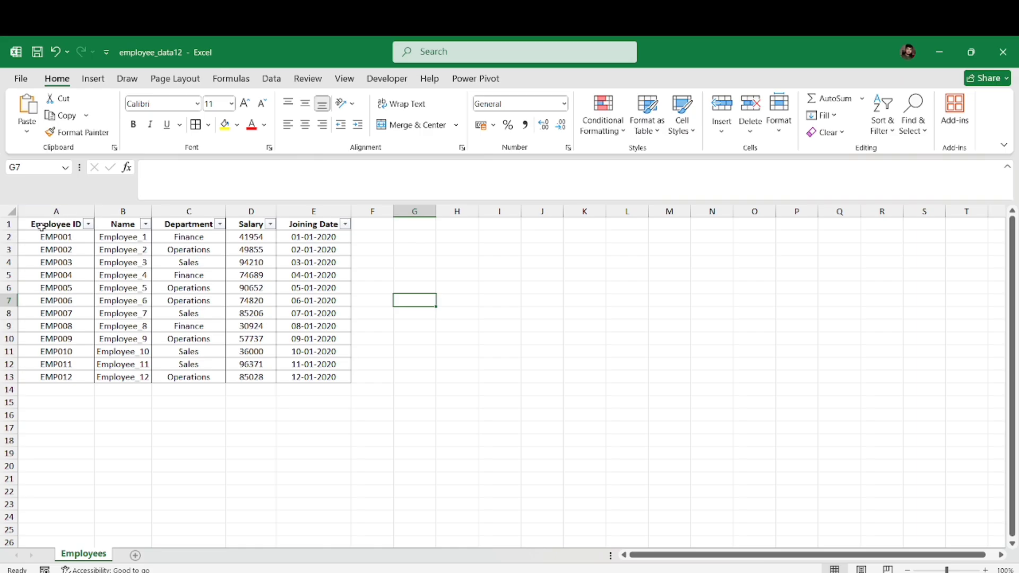
# Copy the header row A1:E1 and paste it transposed into the range G2:G11.
pyautogui.moveTo(53, 224); pyautogui.dragTo(282, 223)
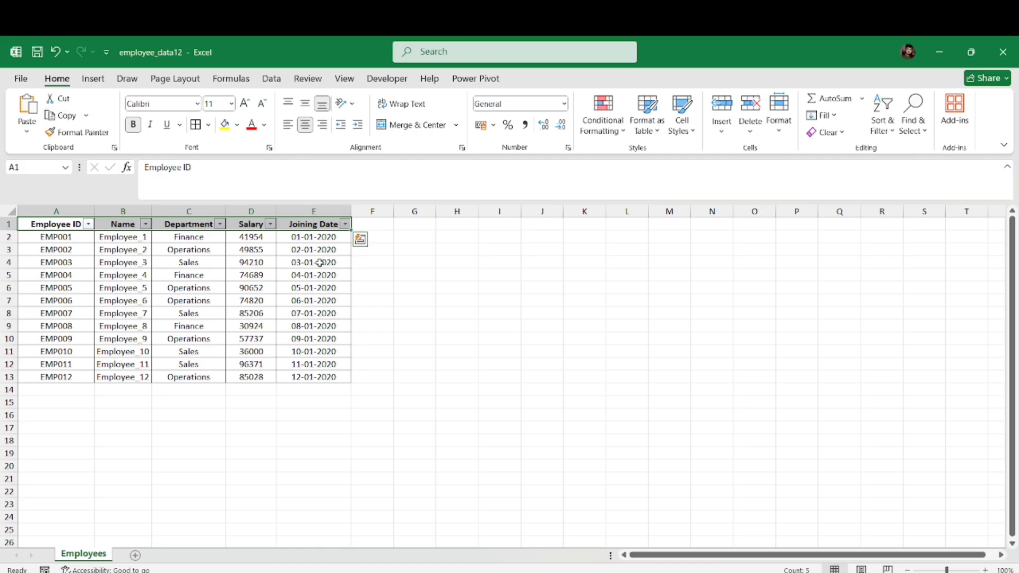
pyautogui.hotkey('ctrl', 'q')
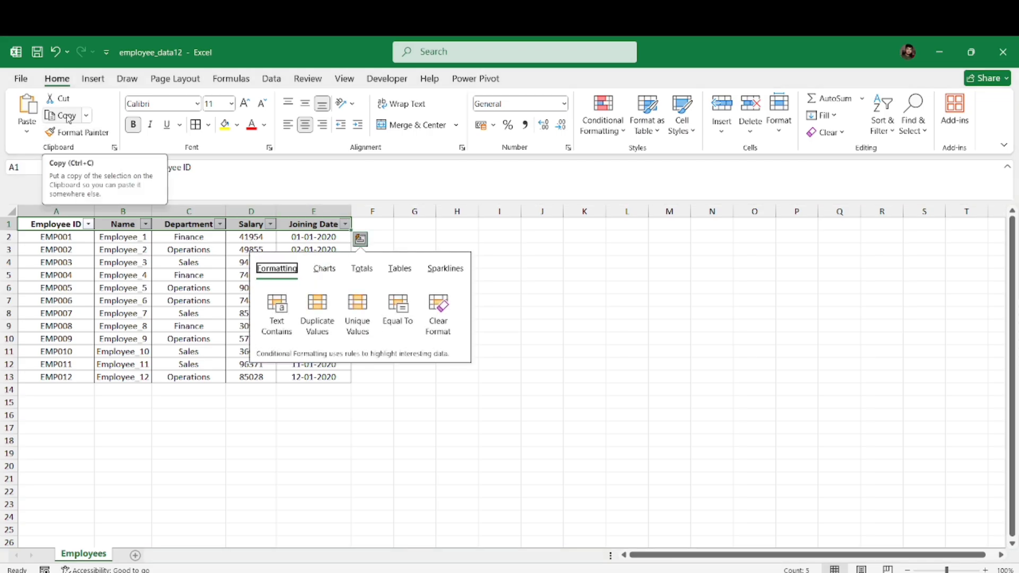
pyautogui.click(68, 115)
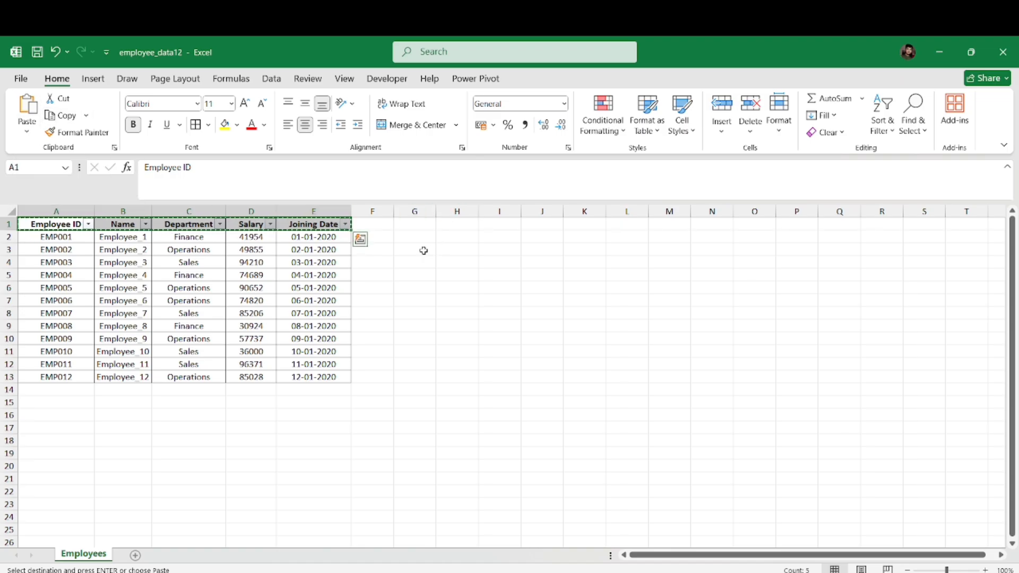
pyautogui.moveTo(424, 250); pyautogui.dragTo(428, 371)
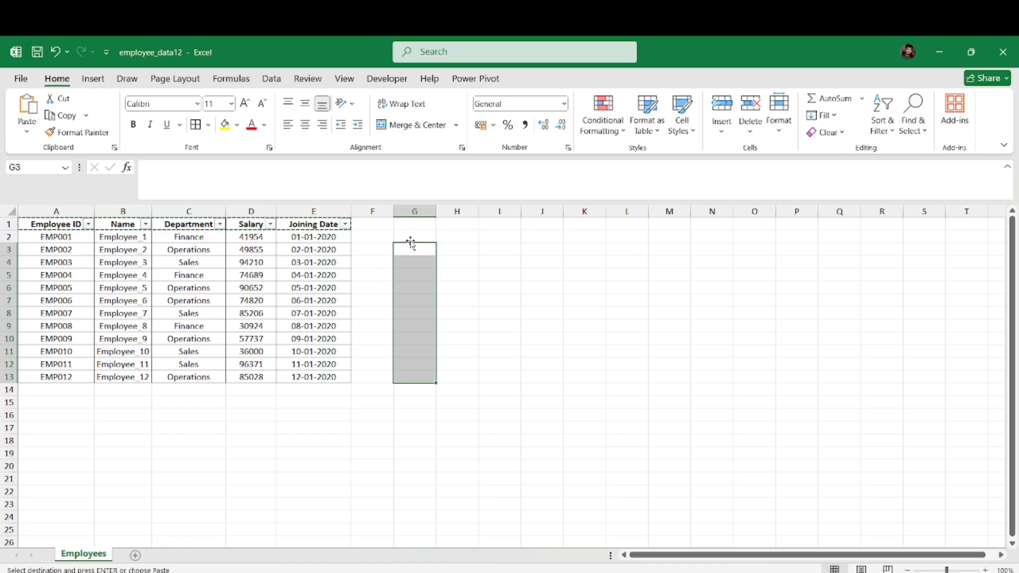
pyautogui.moveTo(409, 239); pyautogui.dragTo(423, 357)
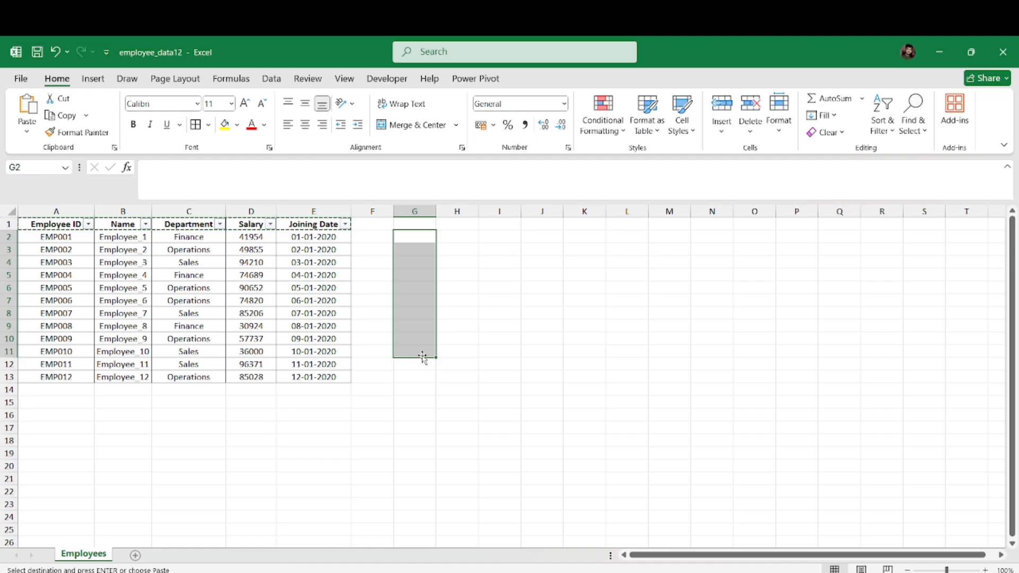
pyautogui.click(26, 136)
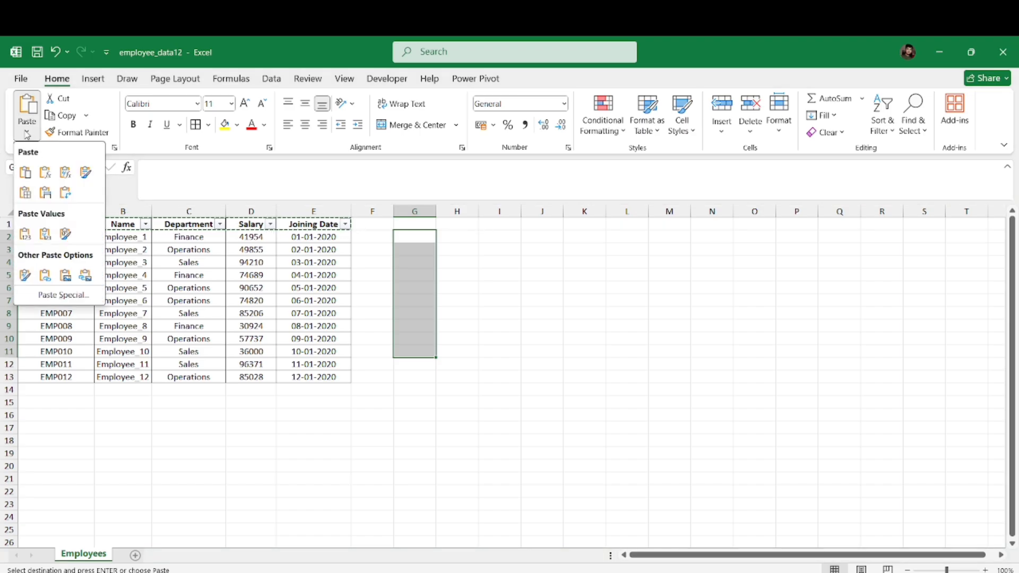
pyautogui.click(66, 195)
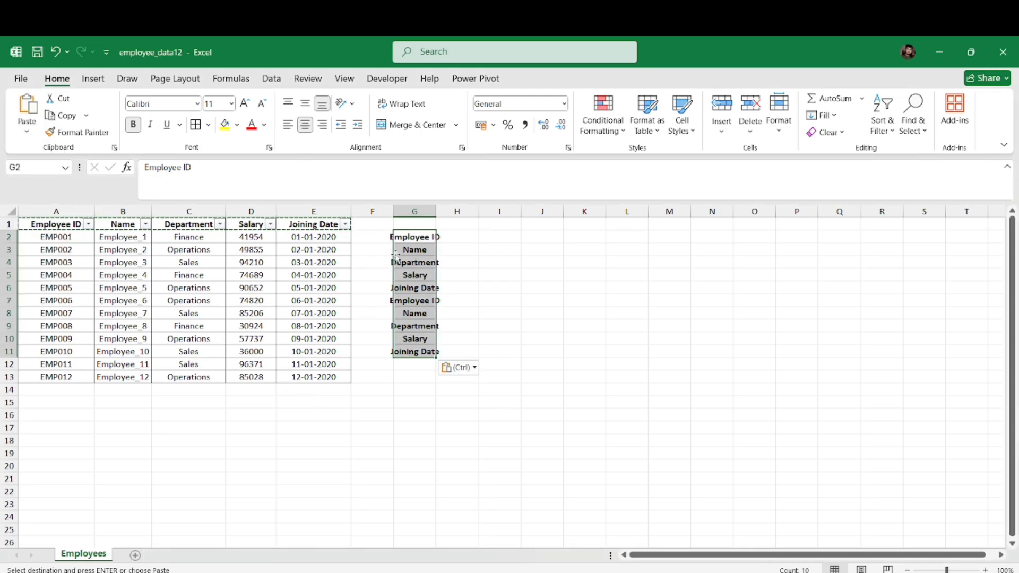
# Leave copy mode and auto-fit column G to the transposed header labels.
pyautogui.click(358, 227)
pyautogui.press('Left')
pyautogui.press('Escape')
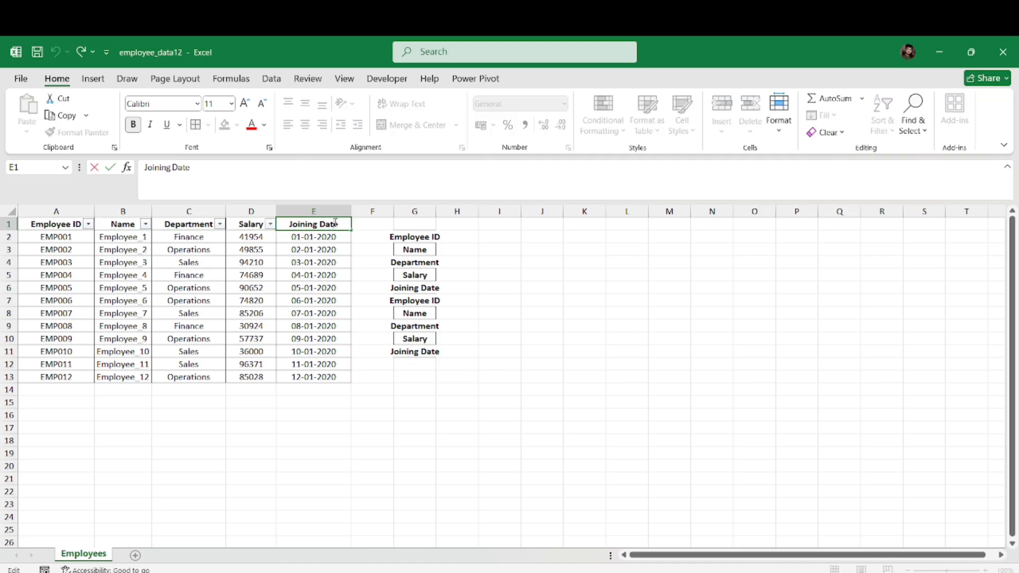
pyautogui.click(369, 234)
pyautogui.click(451, 238)
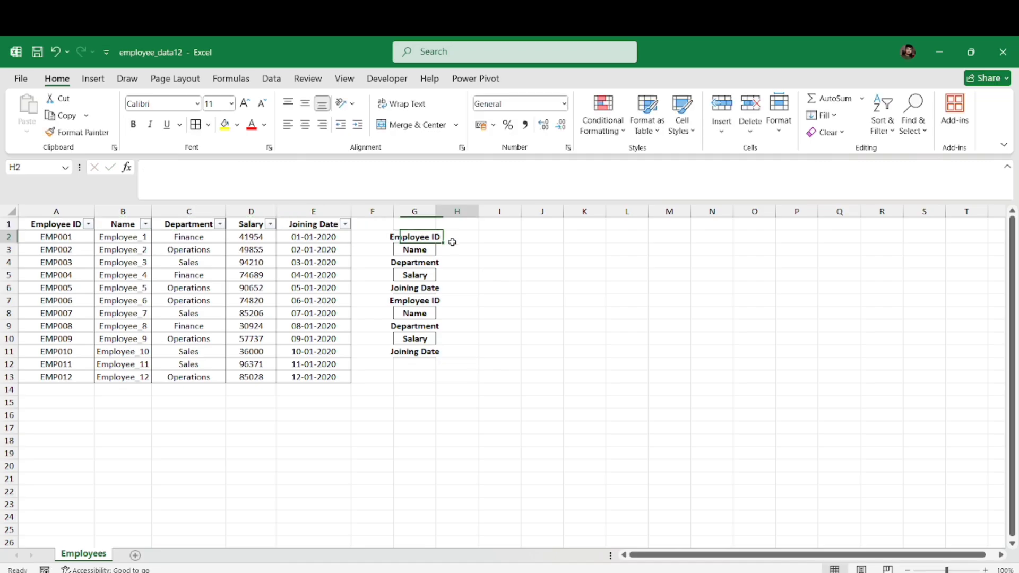
pyautogui.doubleClick(435, 207)
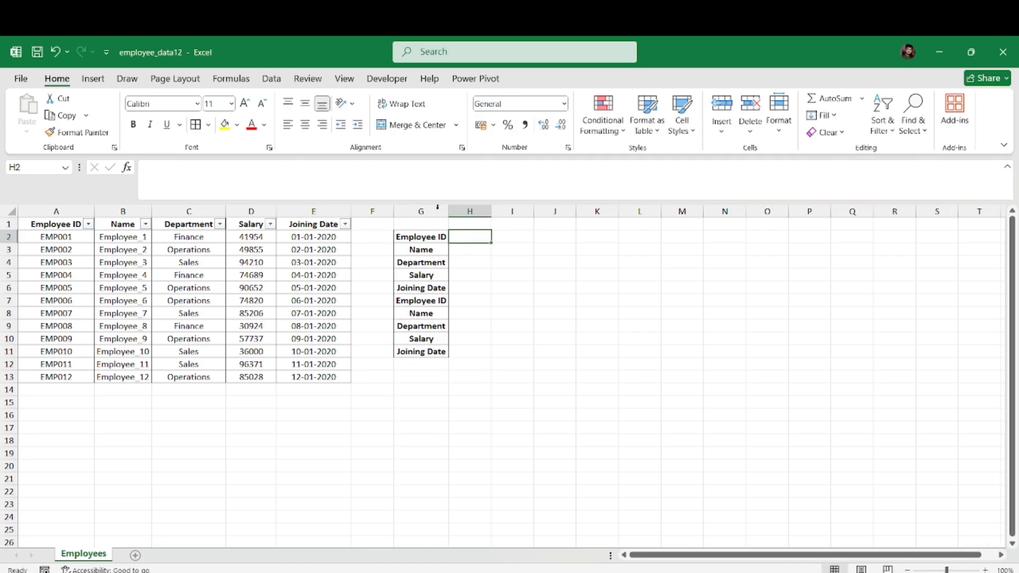
# Enter the formula =A2 in H2, beside the first Employee ID label.
pyautogui.click(477, 286)
pyautogui.click(465, 238)
pyautogui.write('=')
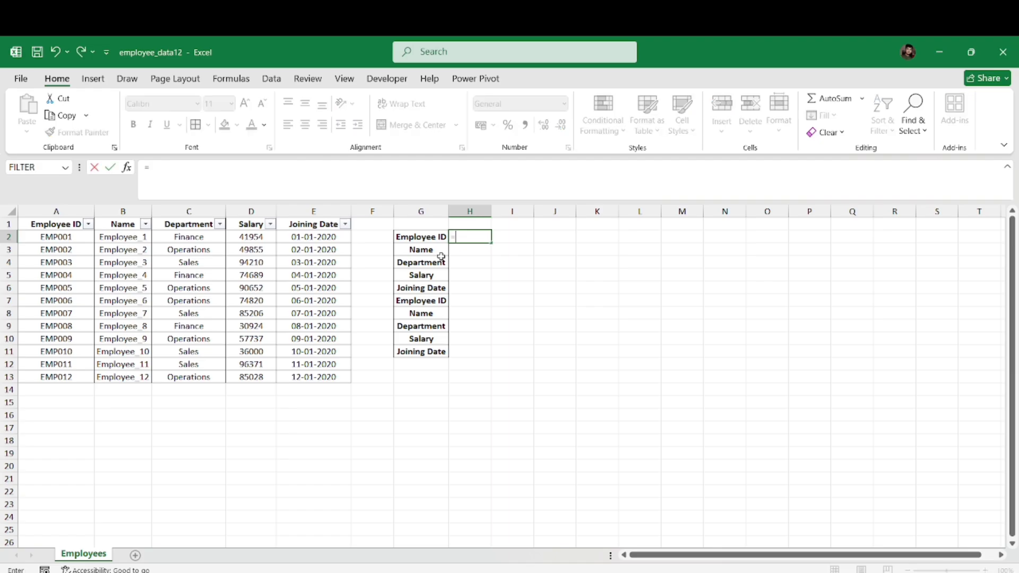
pyautogui.click(67, 239)
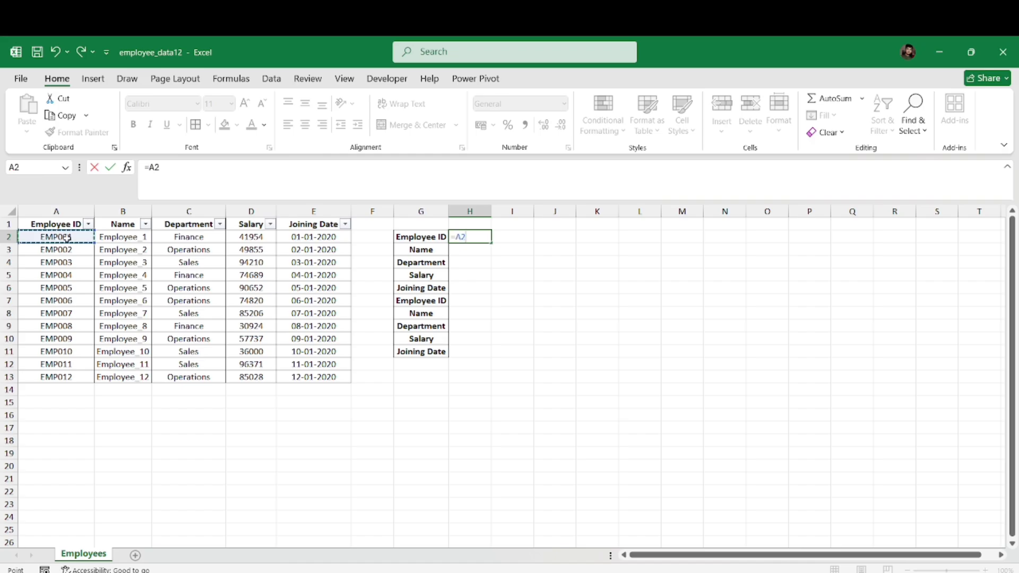
pyautogui.press('Return')
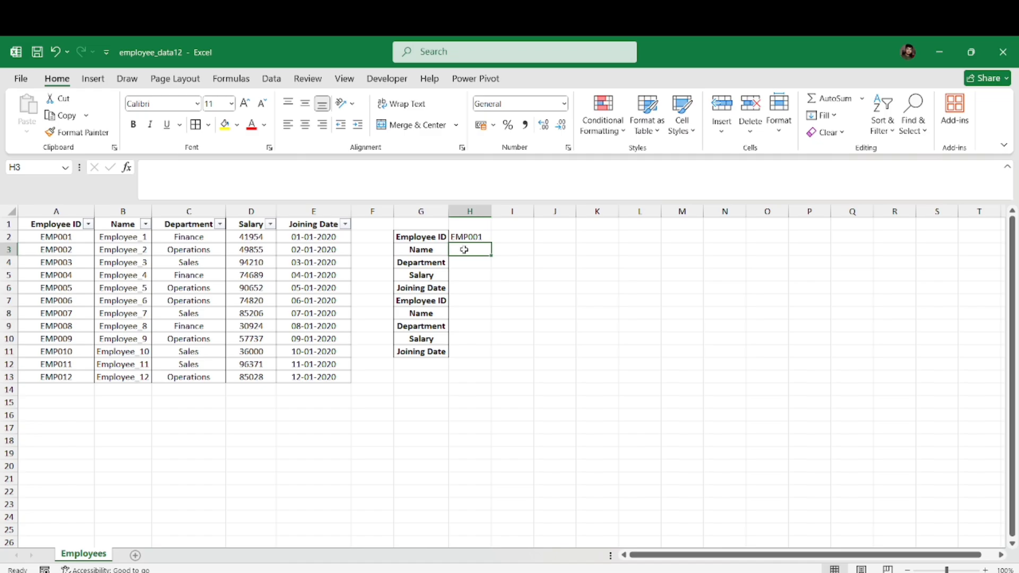
# Enter =VLOOKUP(H2,A2:E13,2,0) in H3 to look up the employee's name, and auto-fit column H.
pyautogui.write('=')
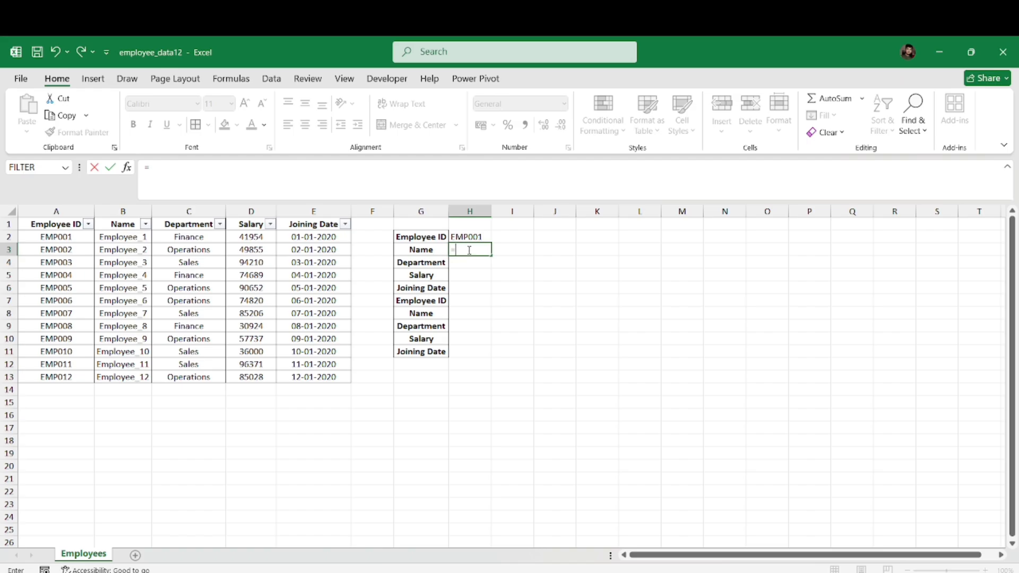
pyautogui.write('v')
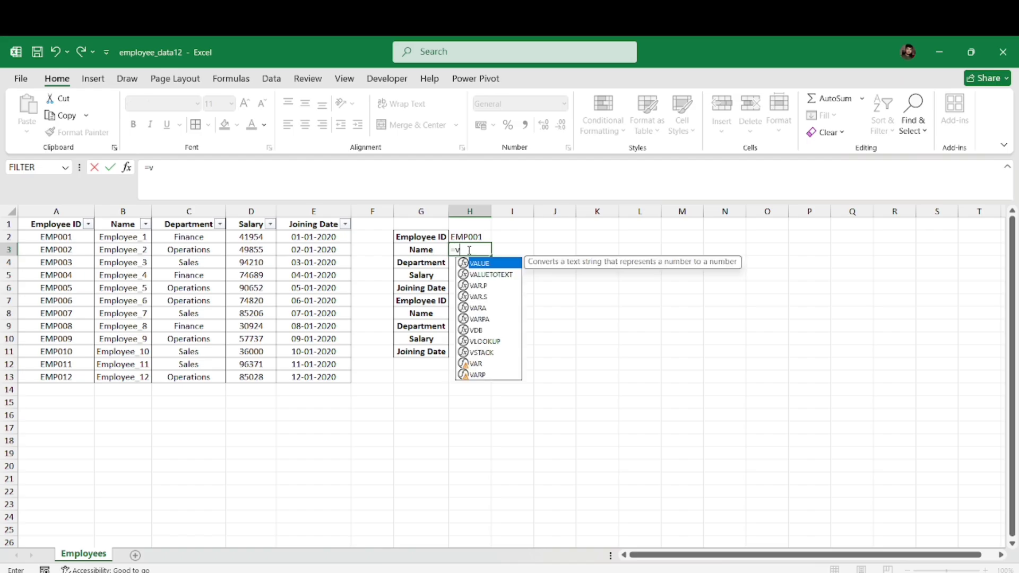
pyautogui.write('l')
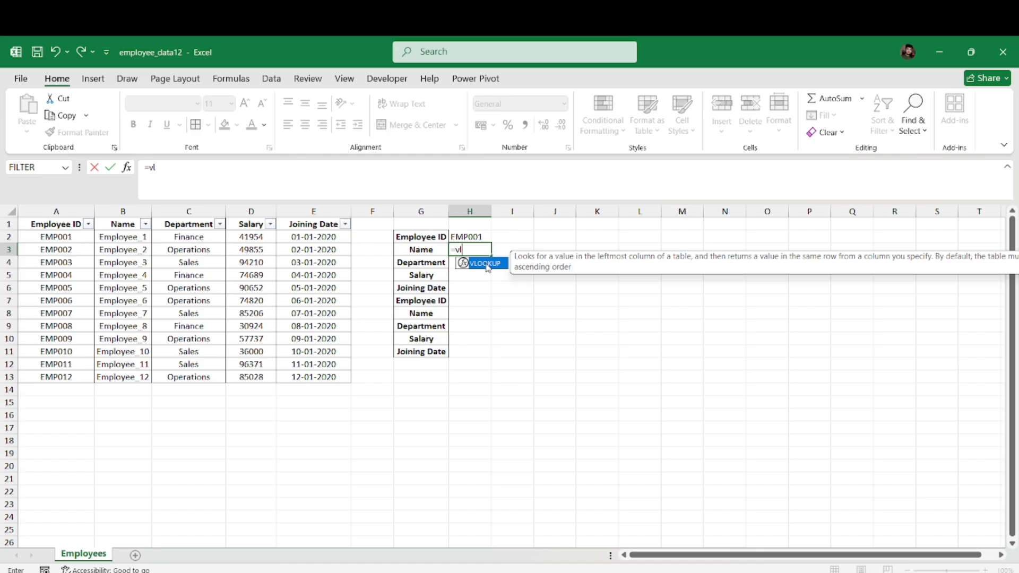
pyautogui.doubleClick(488, 263)
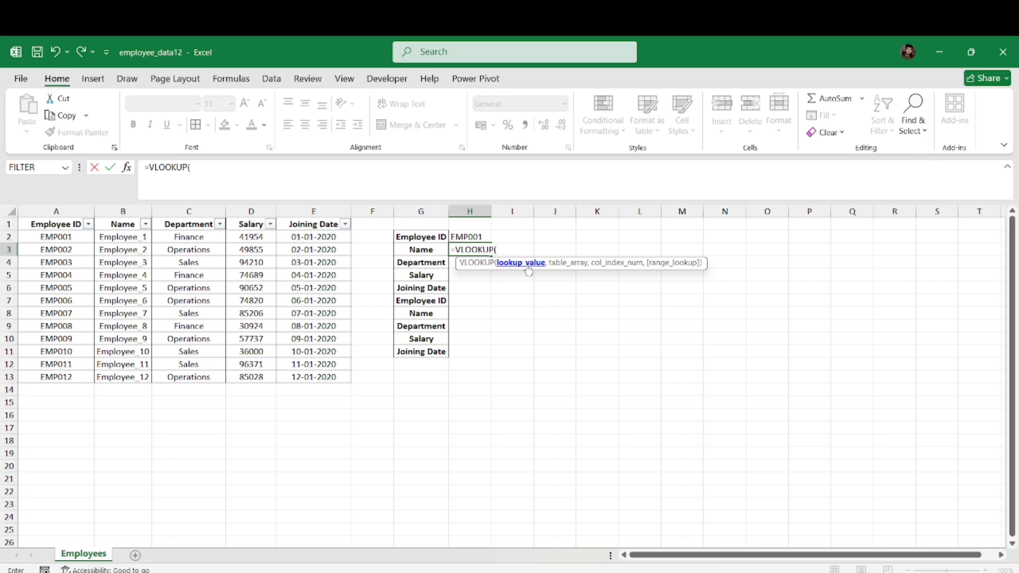
pyautogui.click(457, 238)
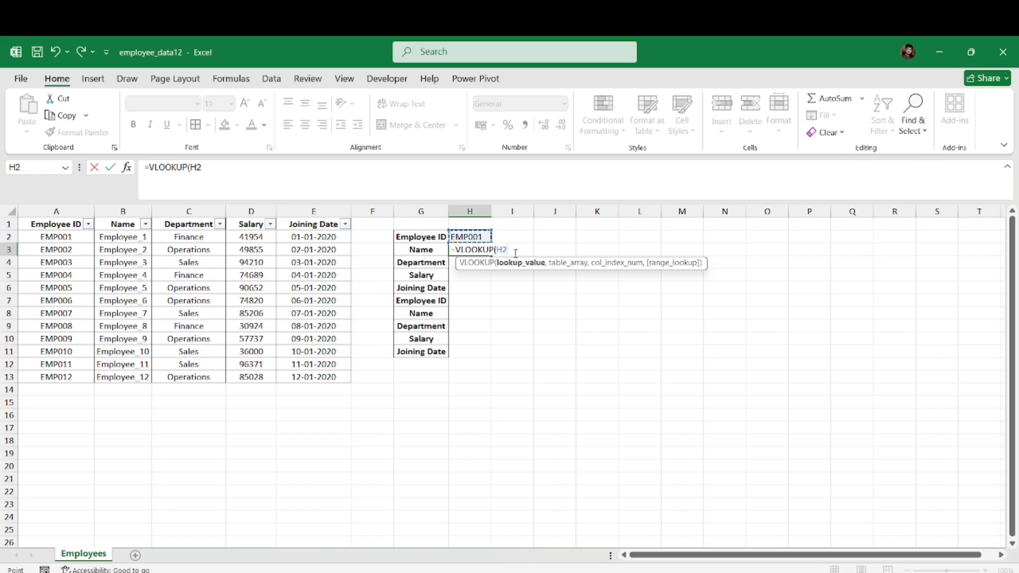
pyautogui.write(',')
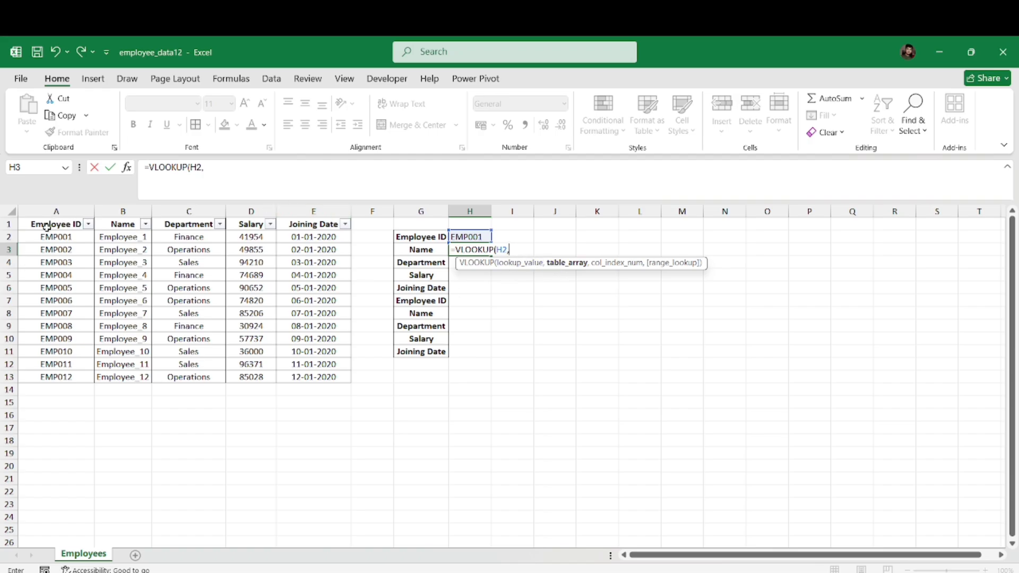
pyautogui.moveTo(38, 238); pyautogui.dragTo(296, 377)
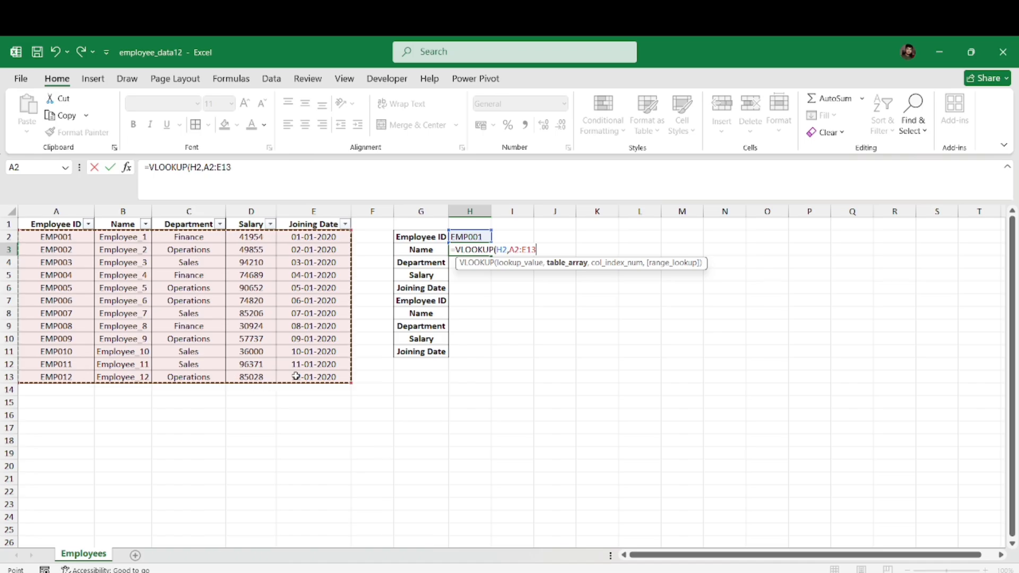
pyautogui.write(',')
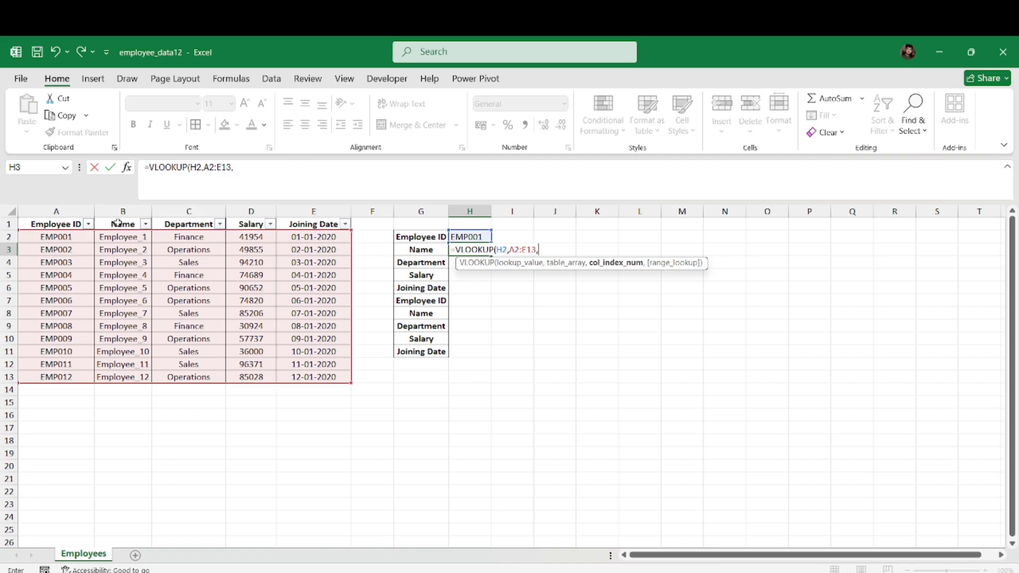
pyautogui.write('2,0')
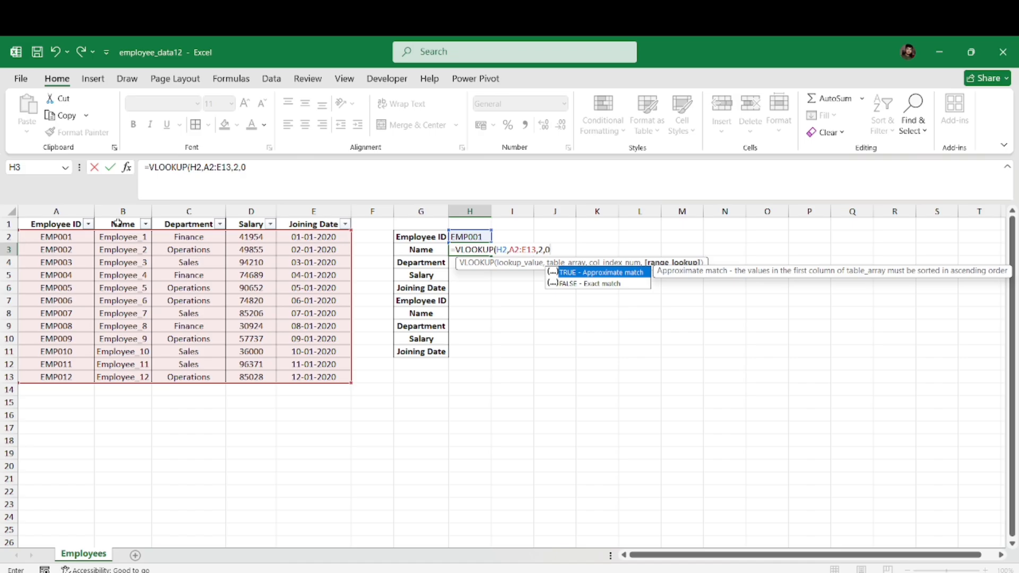
pyautogui.write(')')
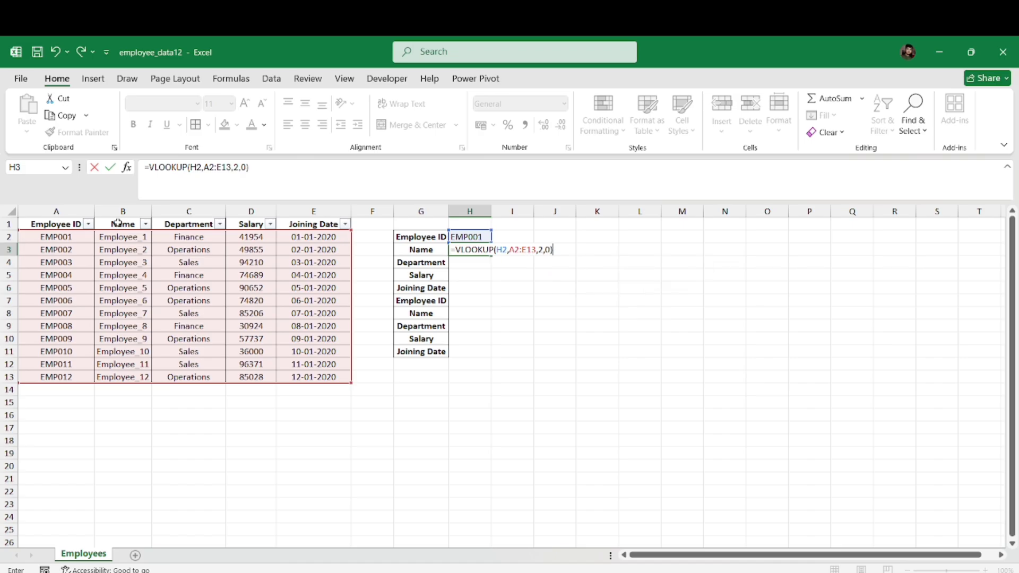
pyautogui.press('Return')
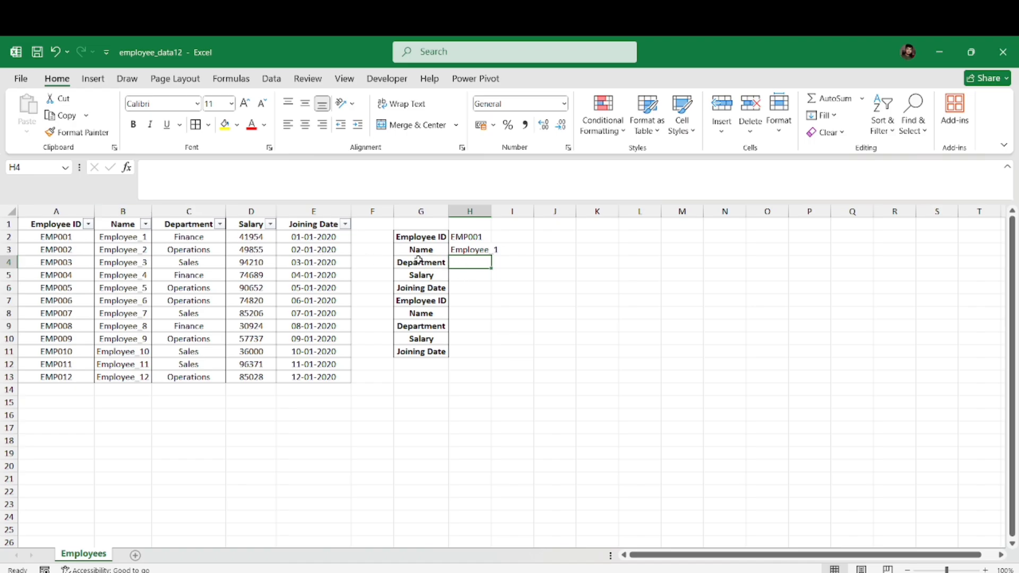
pyautogui.click(477, 251)
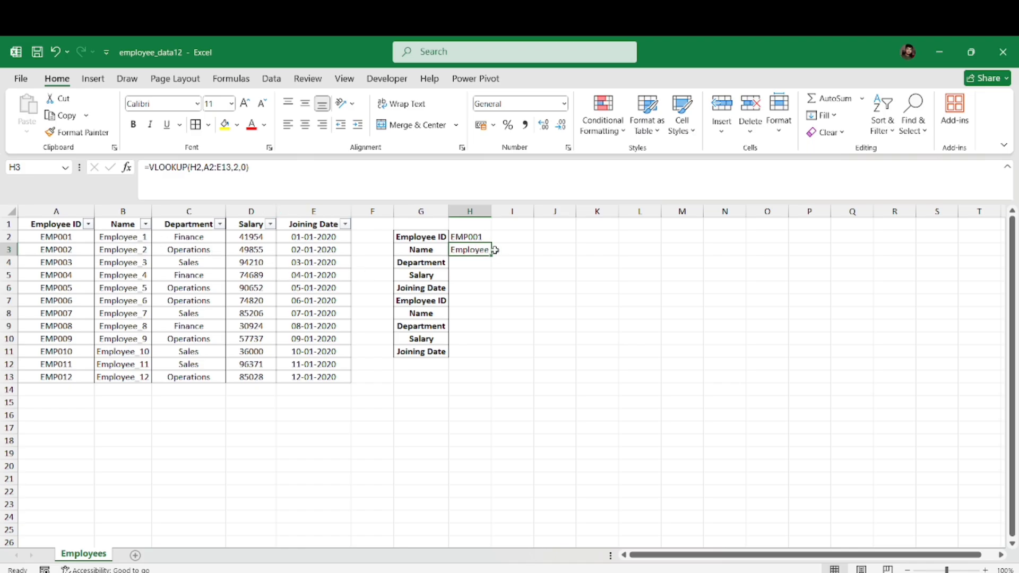
pyautogui.doubleClick(495, 212)
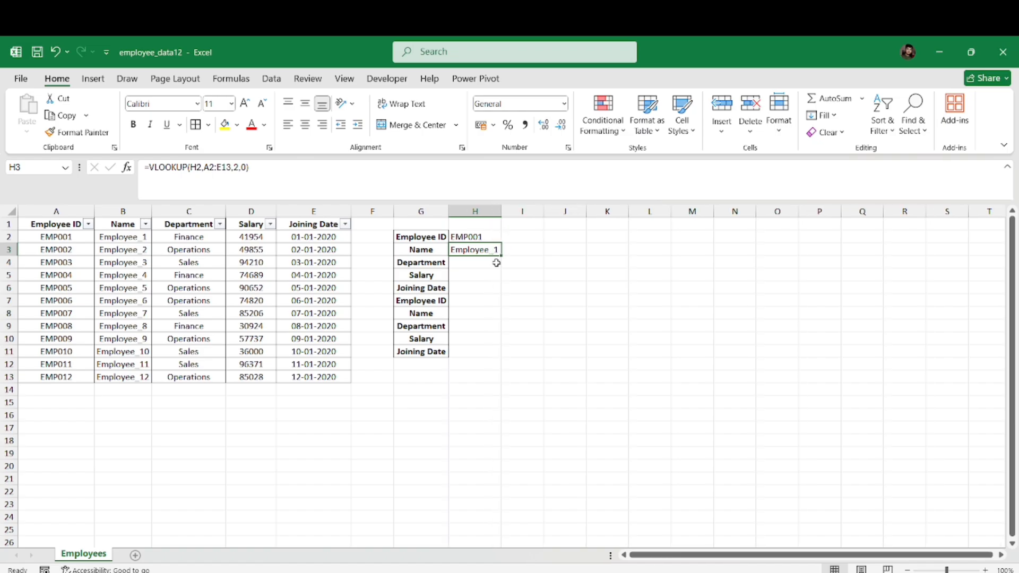
# Try filling the H3 lookup formula down to H11, and delete the filled cells H4:H11 with the Shift cells left option.
pyautogui.moveTo(500, 256); pyautogui.dragTo(504, 356)
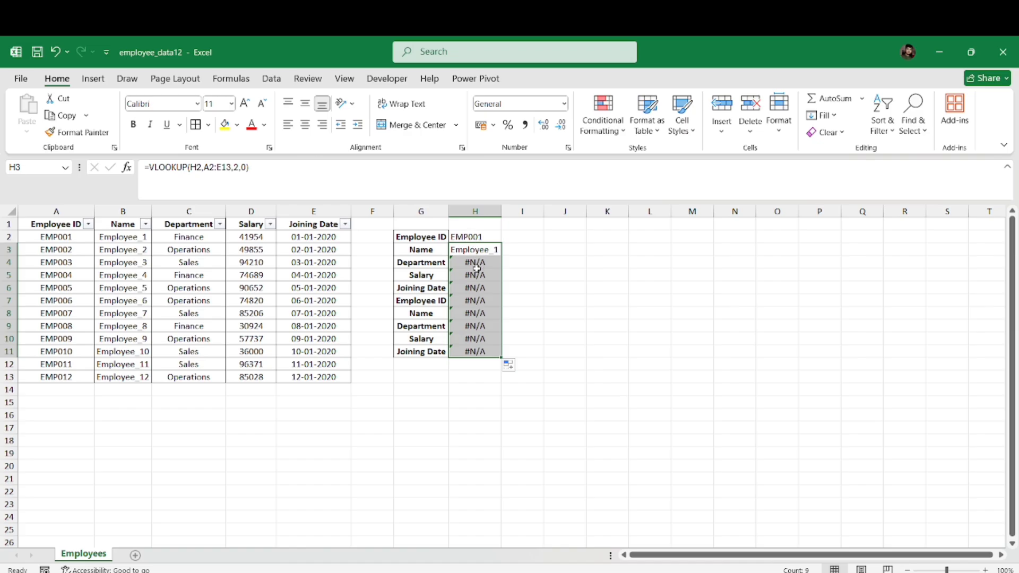
pyautogui.moveTo(475, 263); pyautogui.dragTo(484, 352)
pyautogui.rightClick(484, 353)
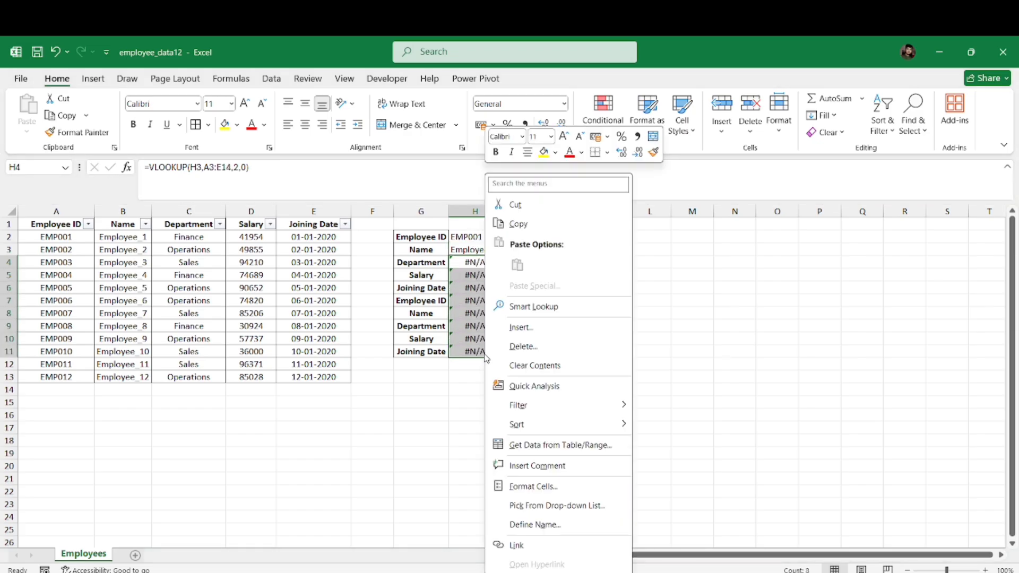
pyautogui.click(523, 347)
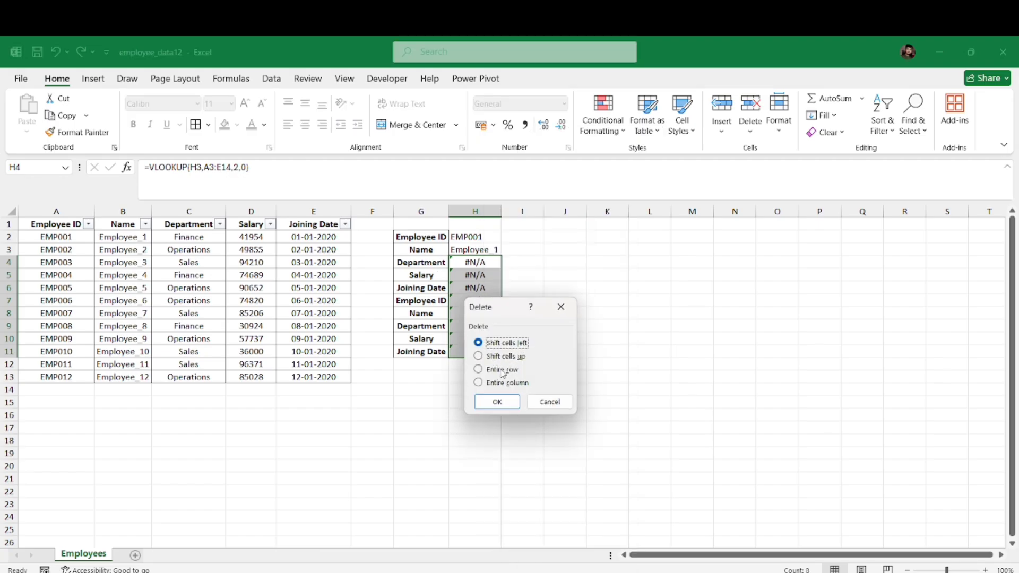
pyautogui.click(511, 402)
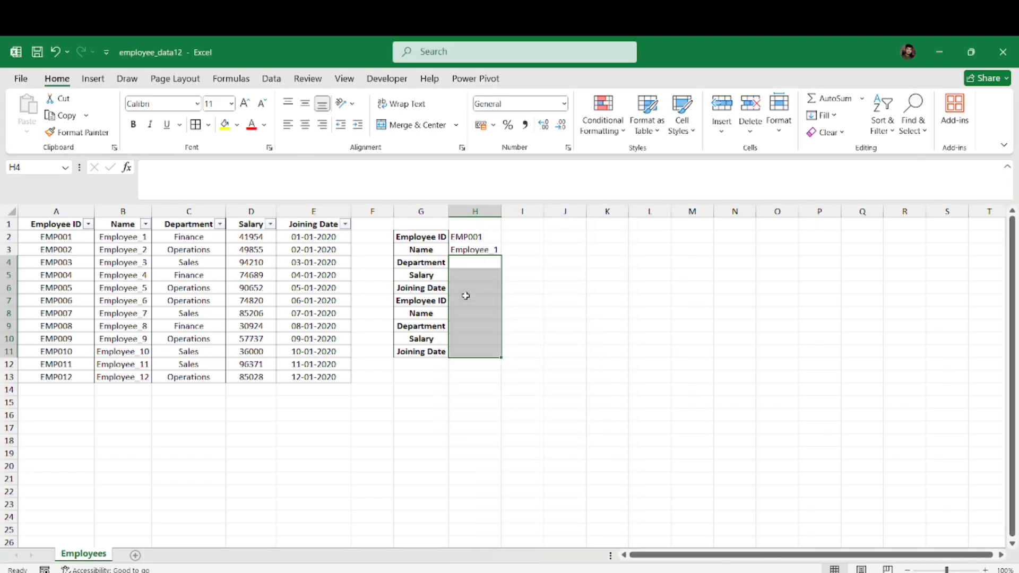
# Review the arguments and referenced range of the VLOOKUP formula in H3.
pyautogui.click(464, 263)
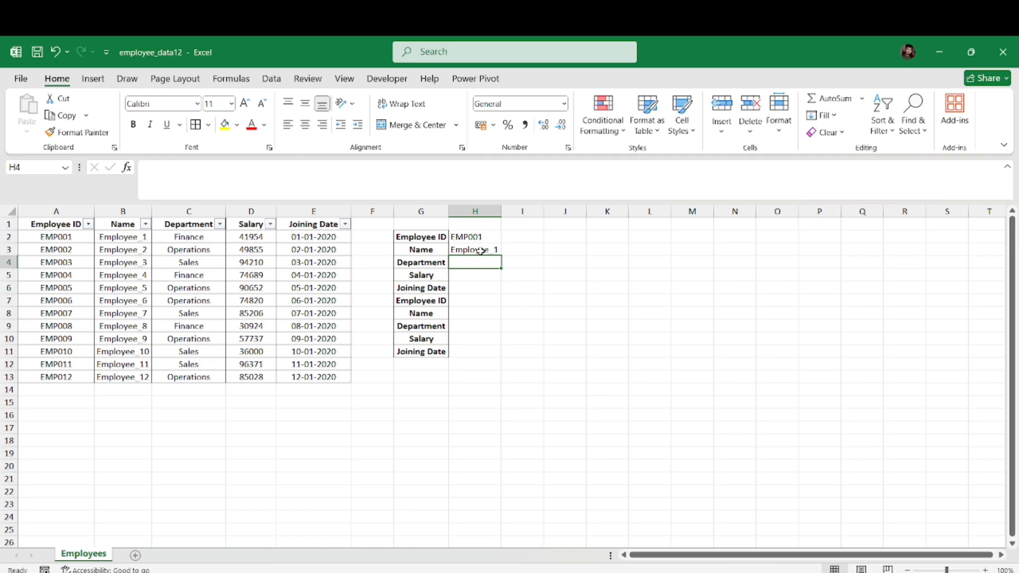
pyautogui.click(482, 249)
pyautogui.doubleClick(482, 249)
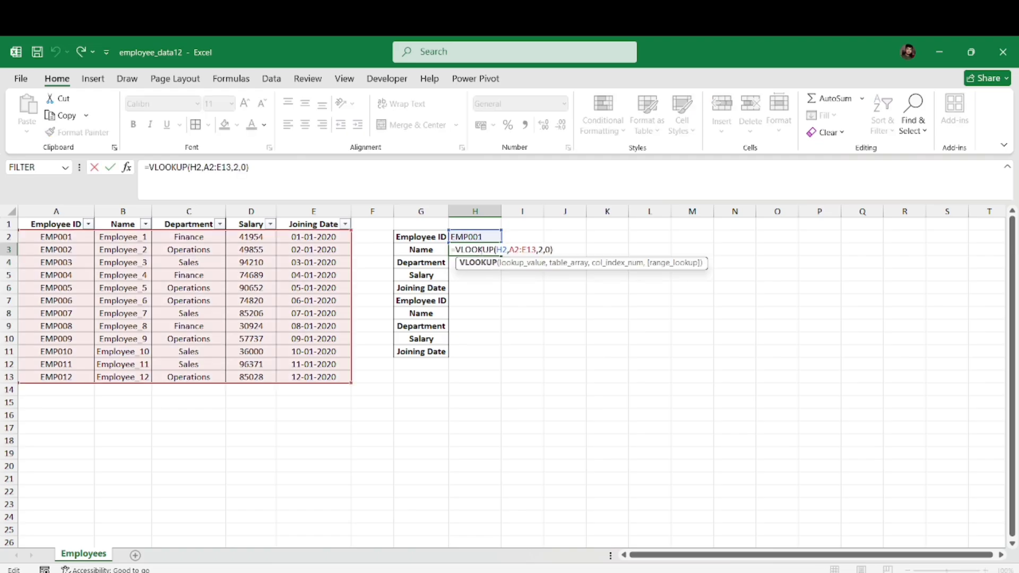
pyautogui.click(506, 303)
pyautogui.doubleClick(472, 249)
pyautogui.click(449, 262)
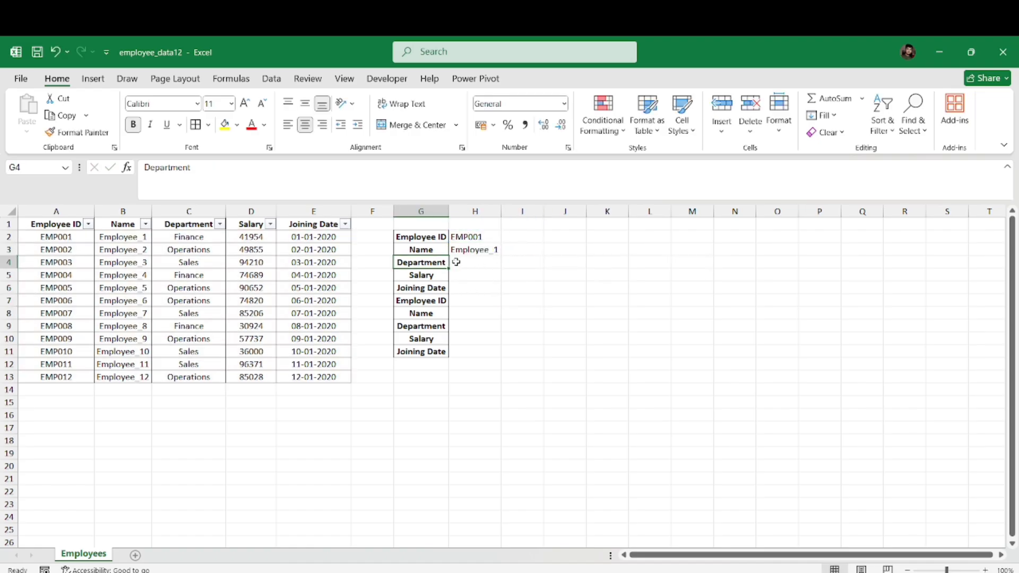
# Enter =VLOOKUP(H2,A2:E13,3,0) in H4 to look up the employee's department.
pyautogui.click(469, 264)
pyautogui.write('=')
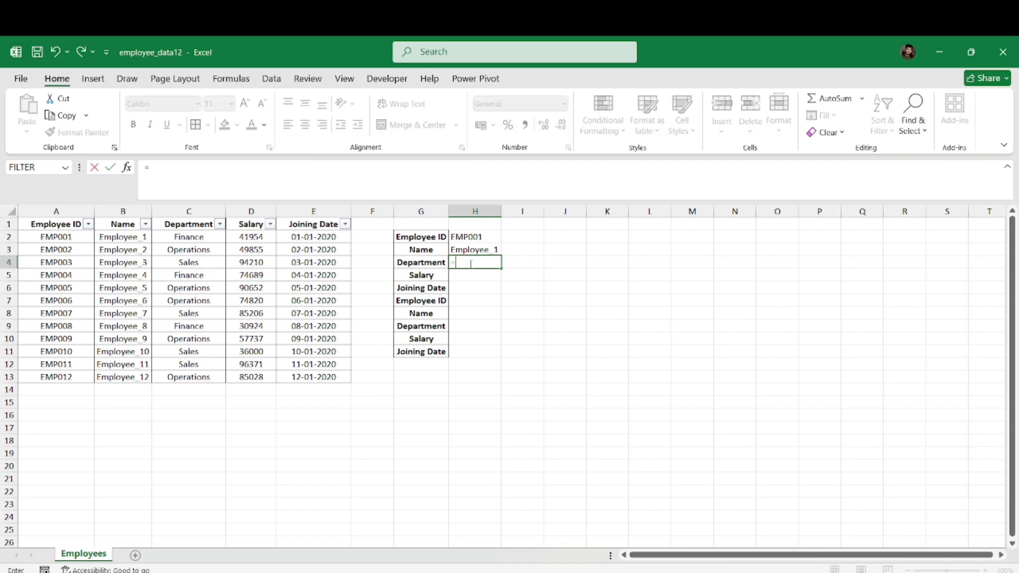
pyautogui.write('v')
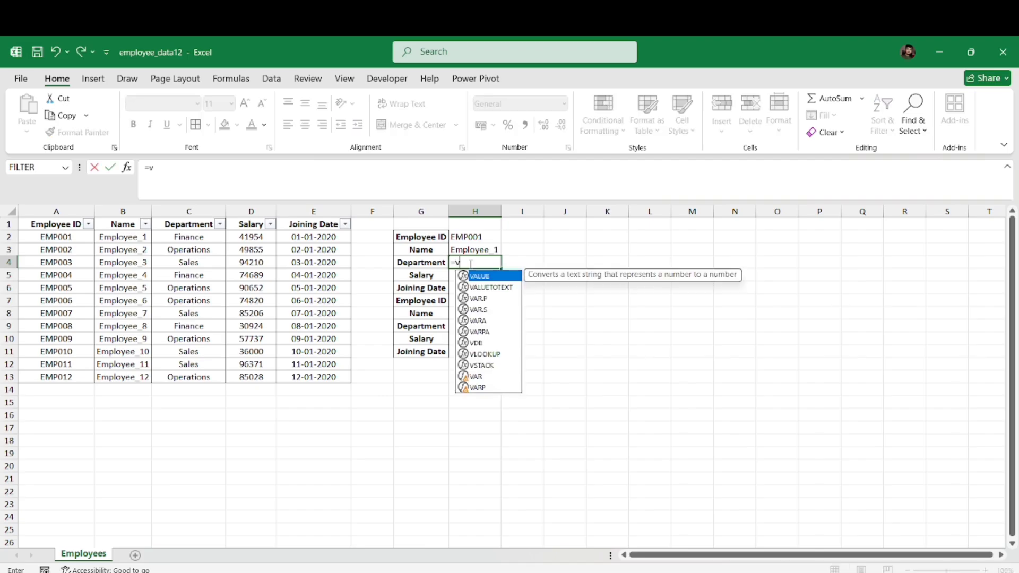
pyautogui.write('l')
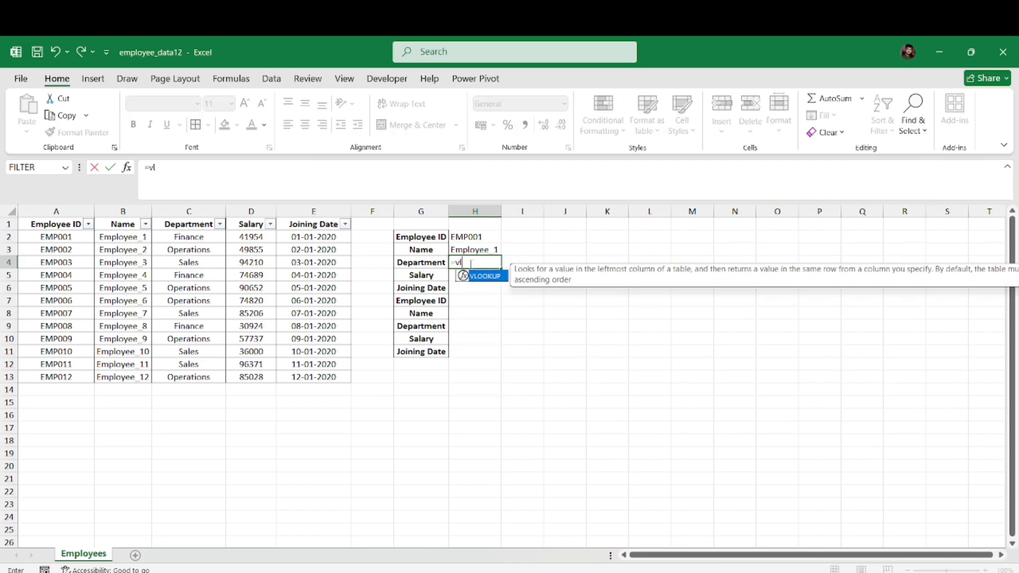
pyautogui.press('Tab')
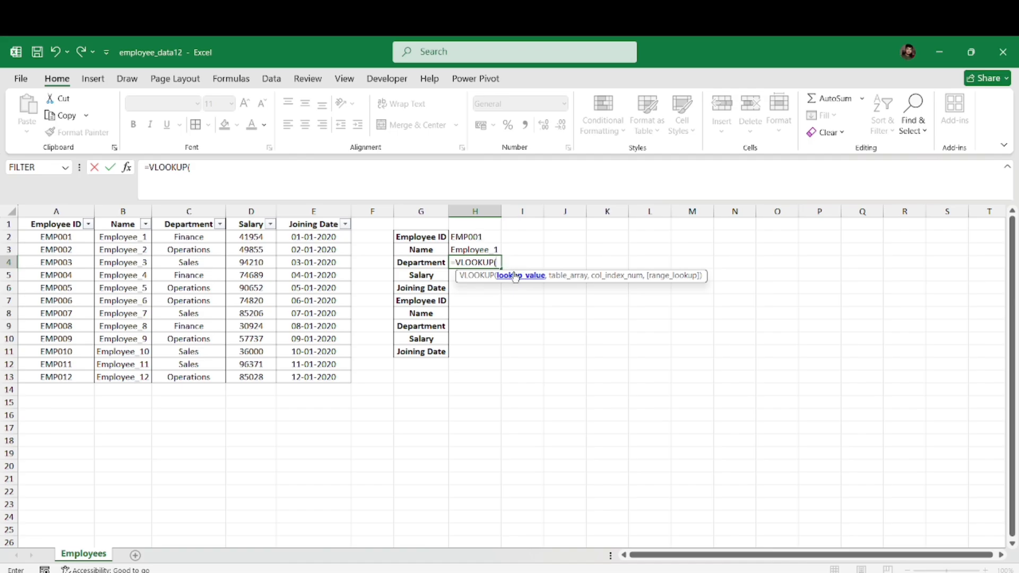
pyautogui.click(476, 240)
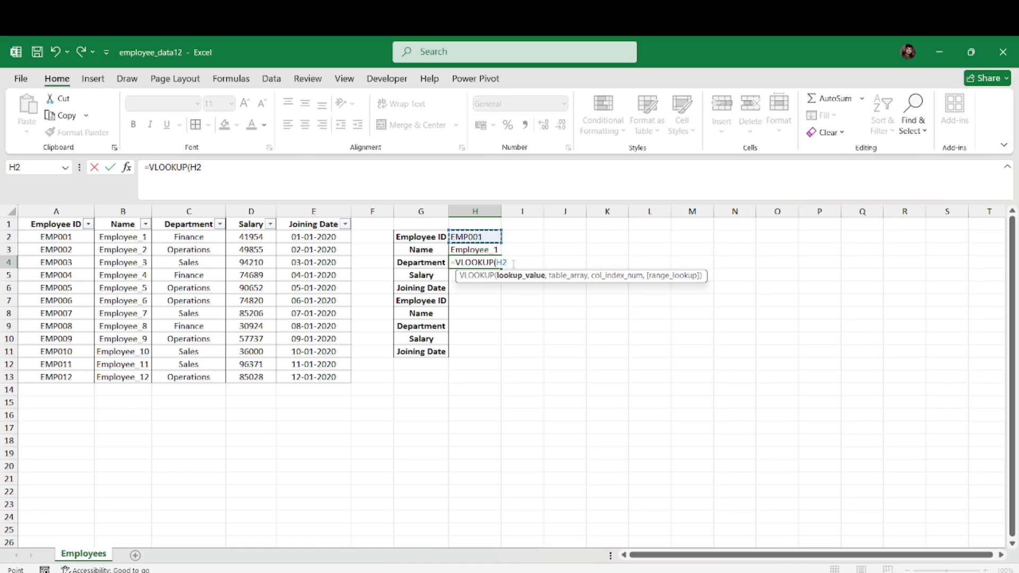
pyautogui.write(',')
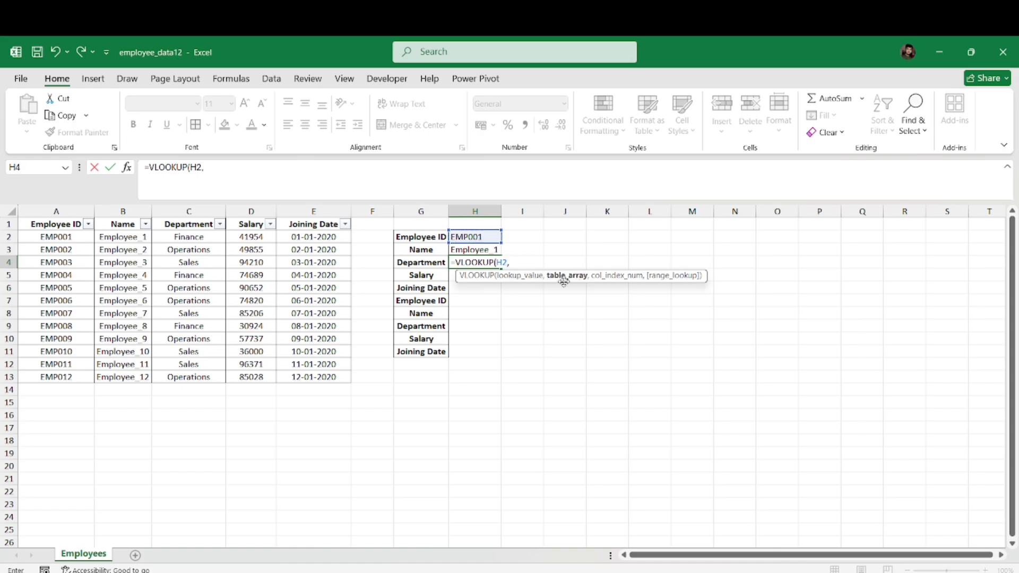
pyautogui.moveTo(39, 239); pyautogui.dragTo(328, 378)
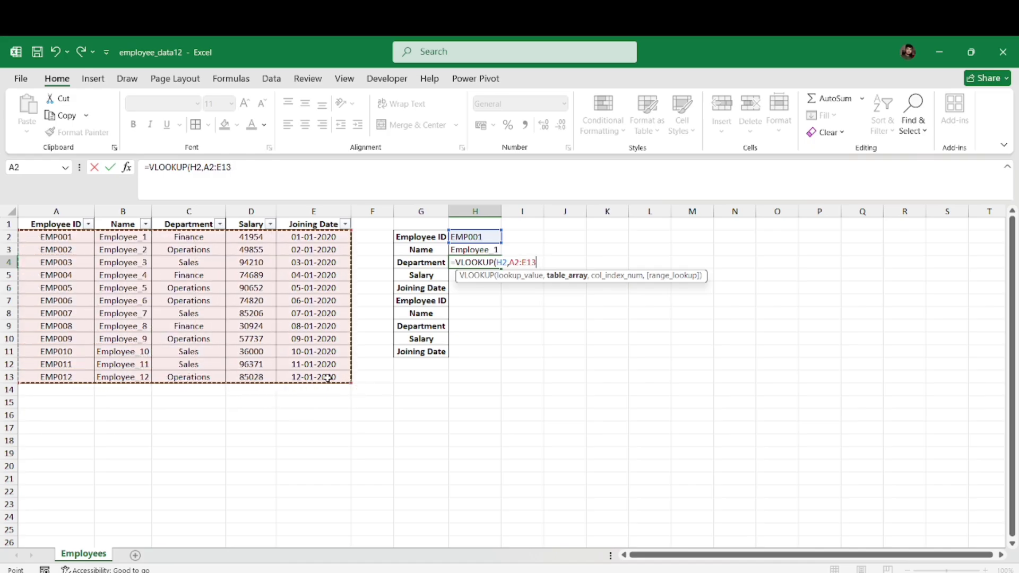
pyautogui.write(',')
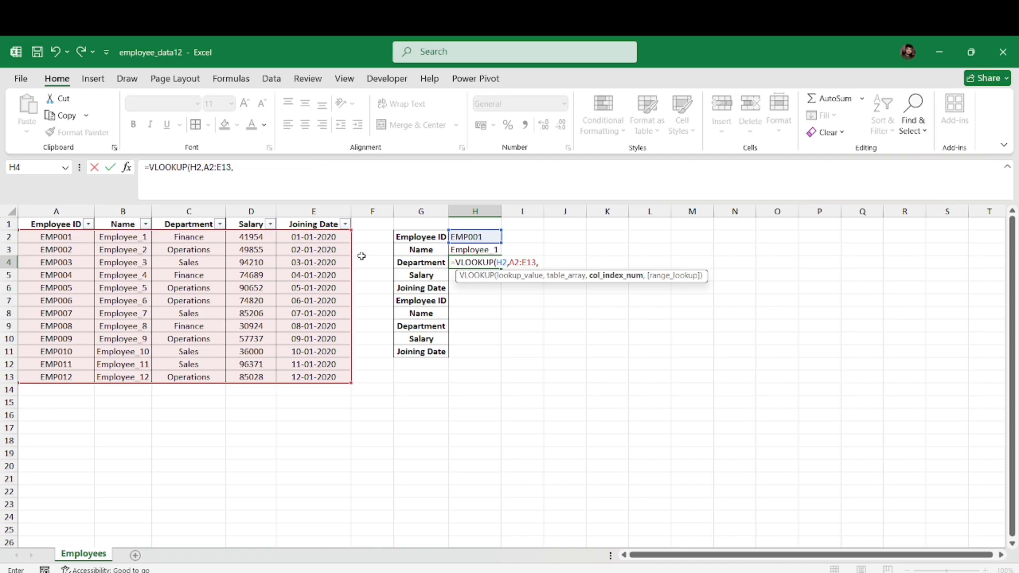
pyautogui.write('3,')
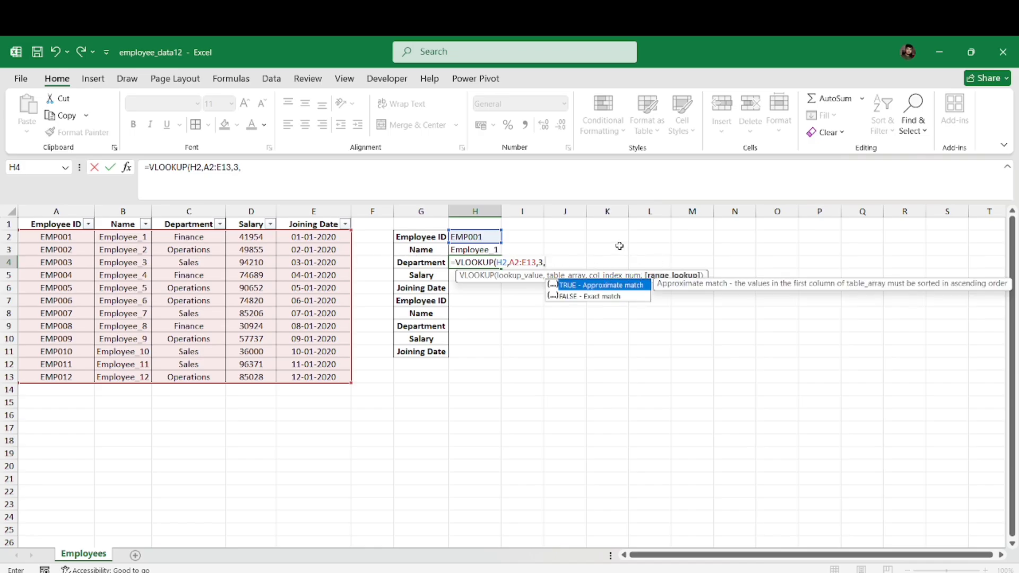
pyautogui.write('0)')
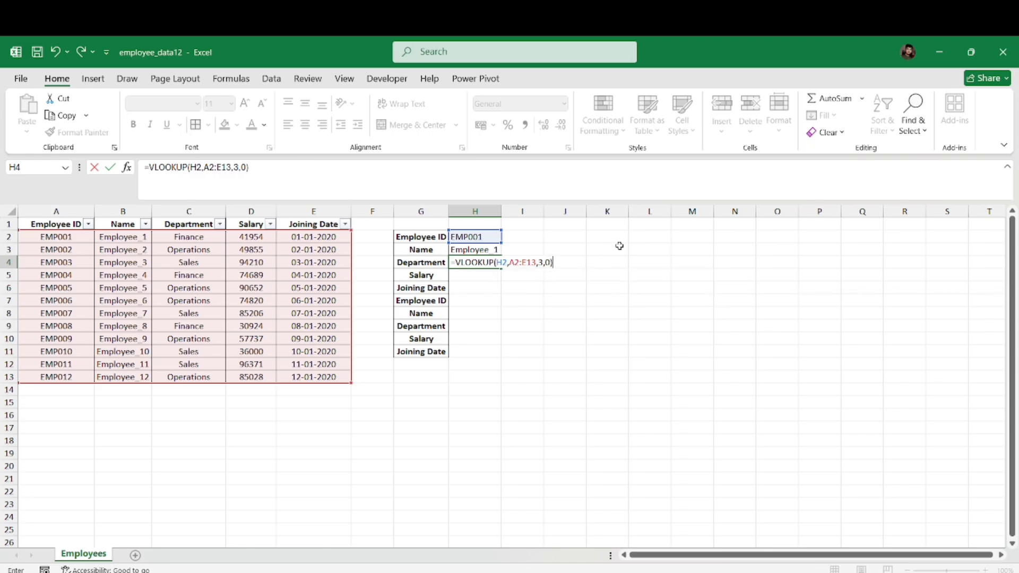
pyautogui.press('Return')
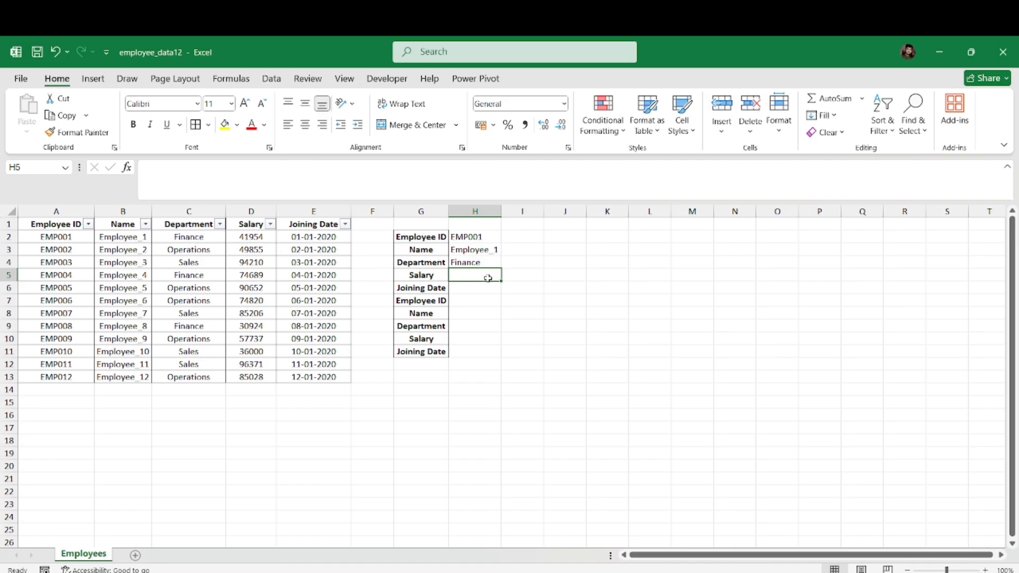
pyautogui.doubleClick(462, 273)
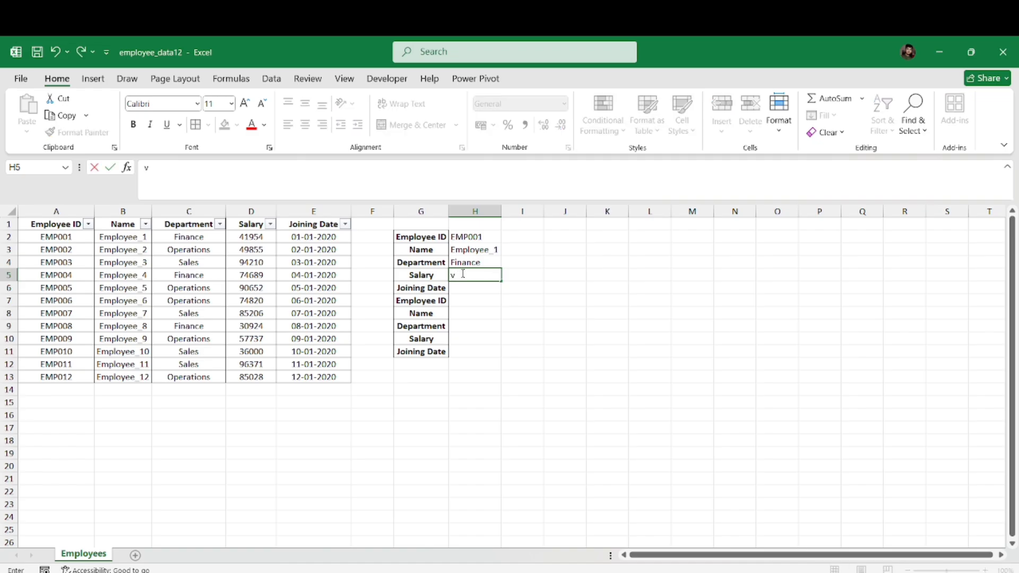
pyautogui.write('=')
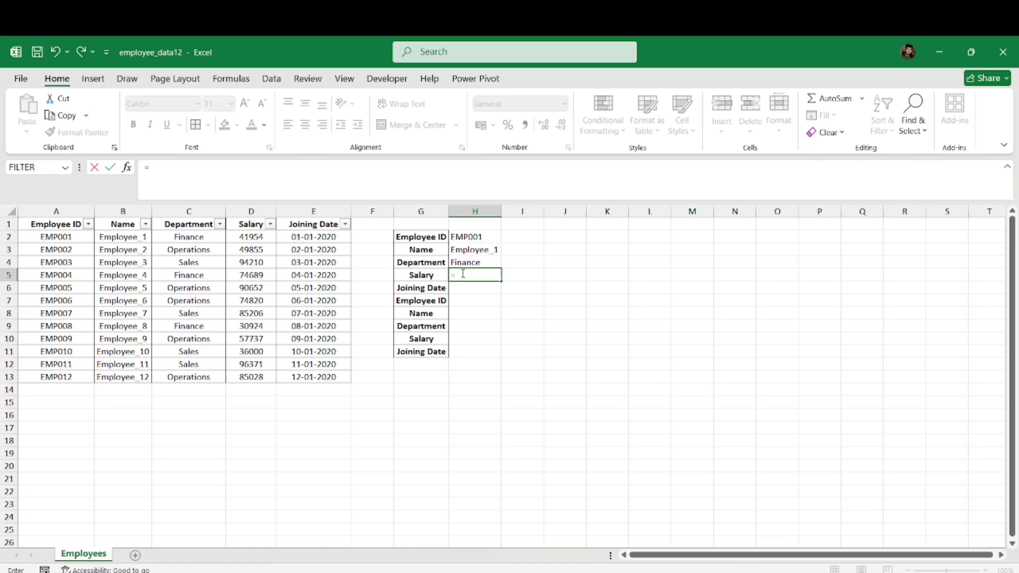
pyautogui.write('v')
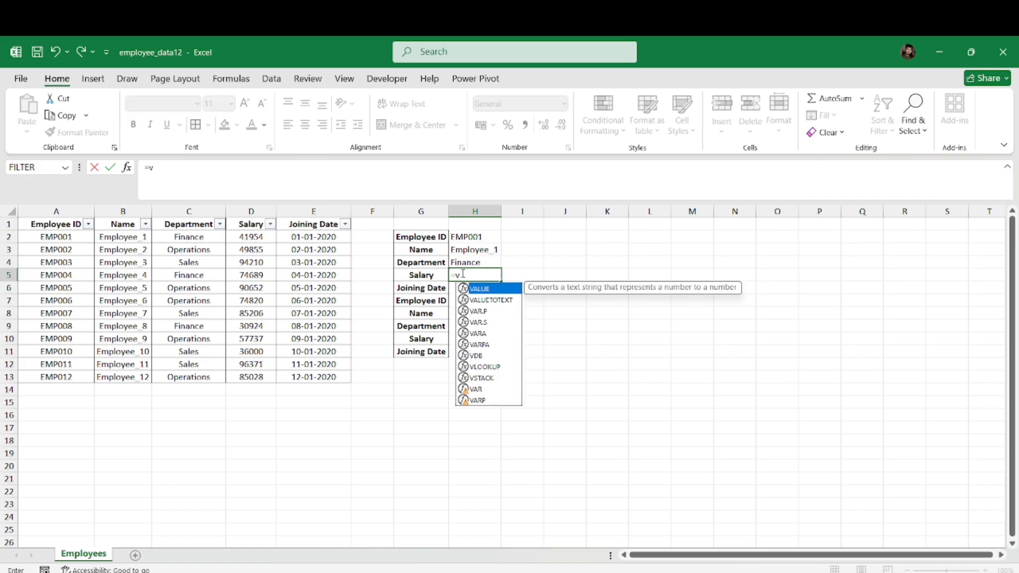
pyautogui.press('Down')
pyautogui.press('Down')
pyautogui.press('Down')
pyautogui.press('Down')
pyautogui.press('Down')
pyautogui.press('Down')
pyautogui.press('Down')
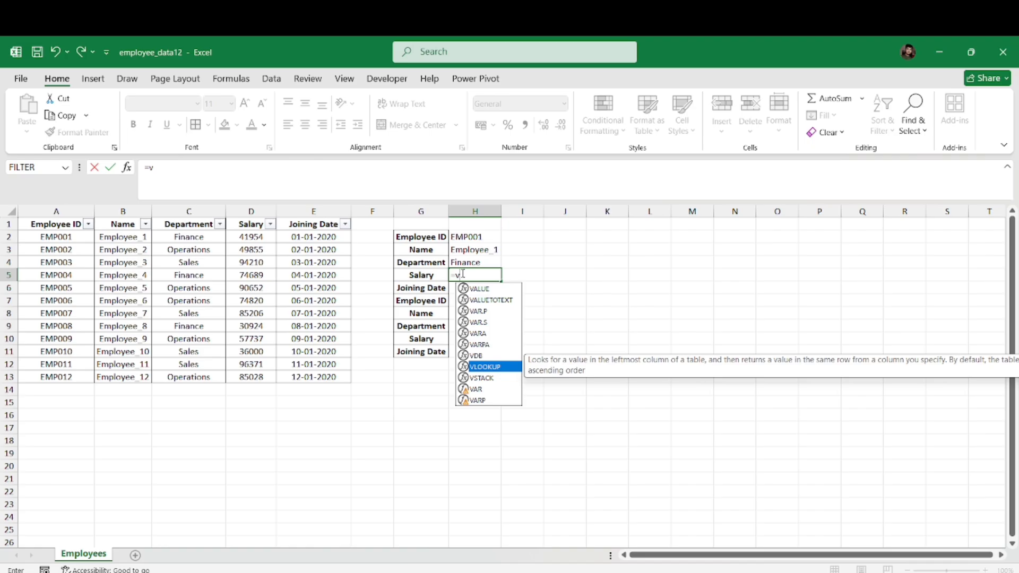
pyautogui.press('Return')
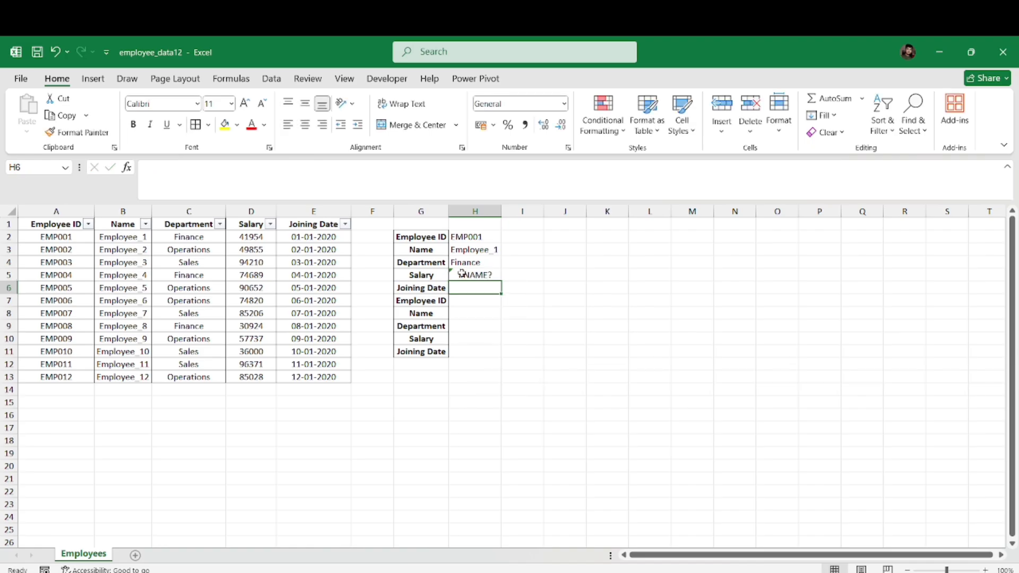
pyautogui.hotkey('ctrl', 'z')
# Enter =VLOOKUP(H2,A2:E13,4,0) in H5 to look up the employee's salary.
pyautogui.write('=v')
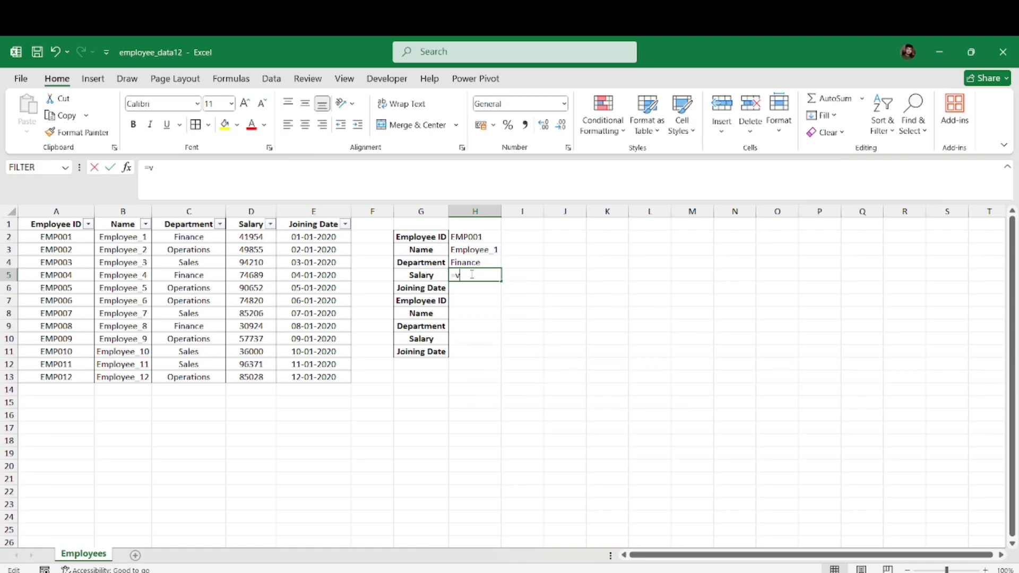
pyautogui.press('BackSpace')
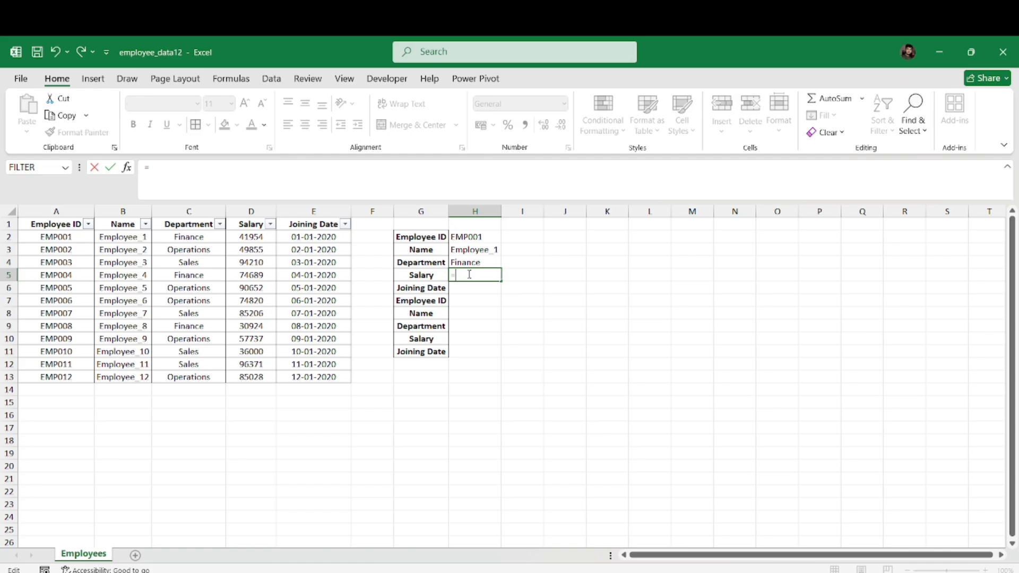
pyautogui.write('v')
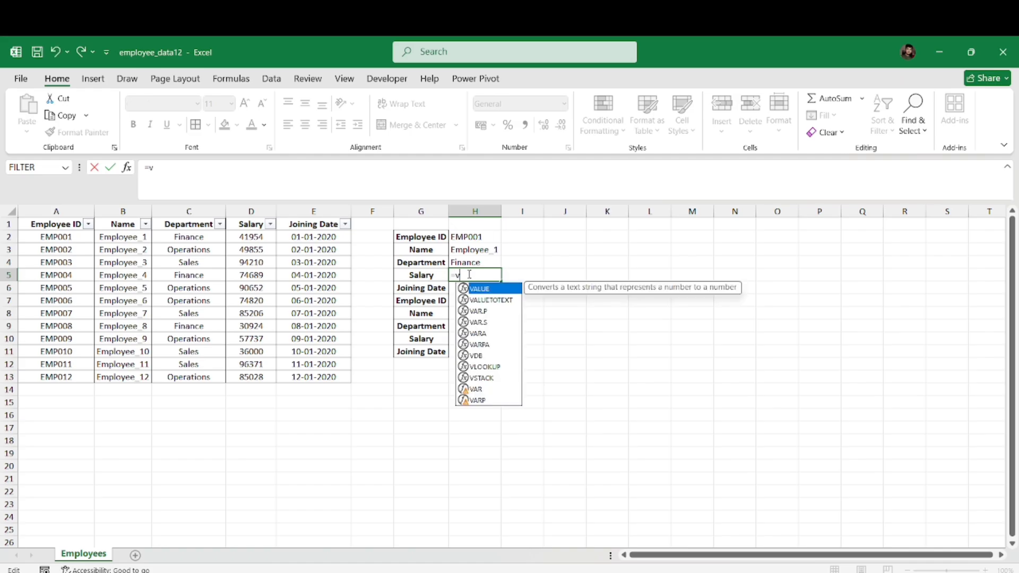
pyautogui.write('l')
pyautogui.press('Tab')
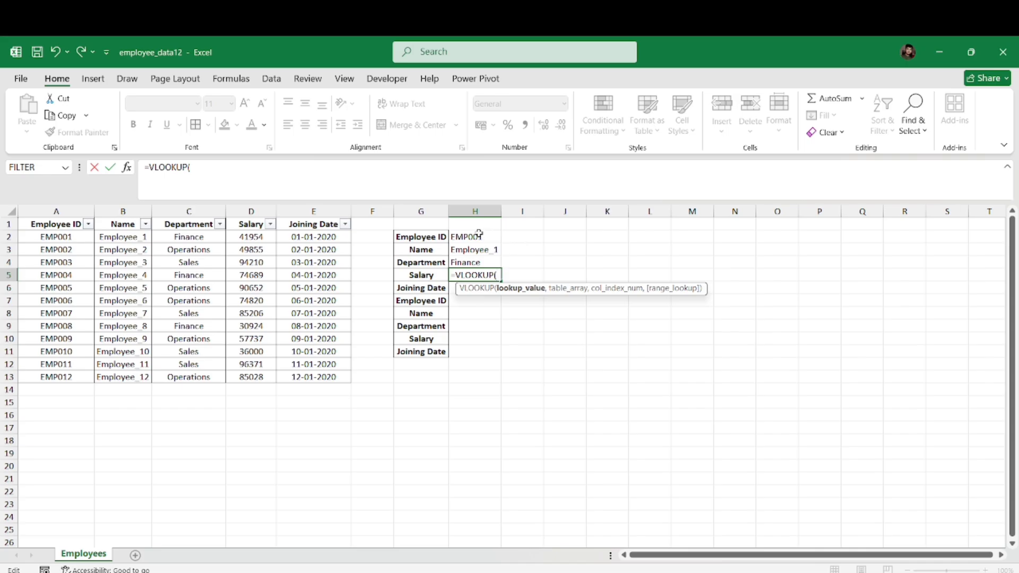
pyautogui.click(479, 234)
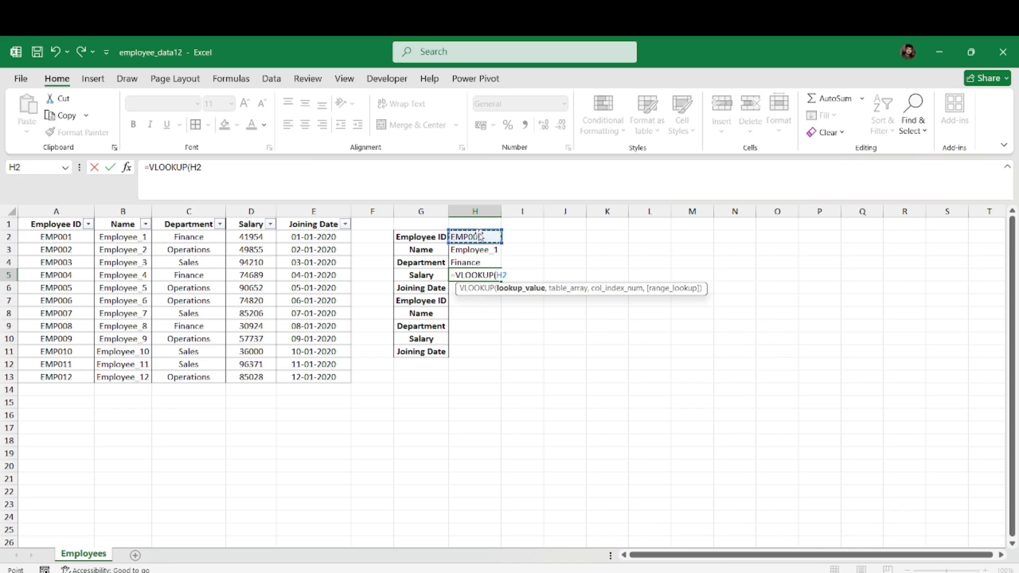
pyautogui.write(',')
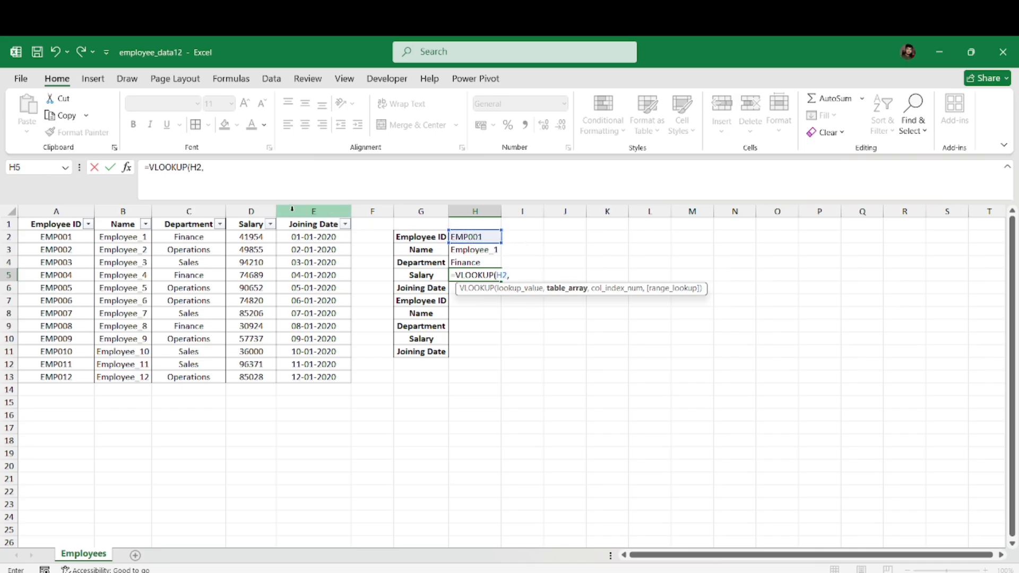
pyautogui.moveTo(38, 234); pyautogui.dragTo(298, 376)
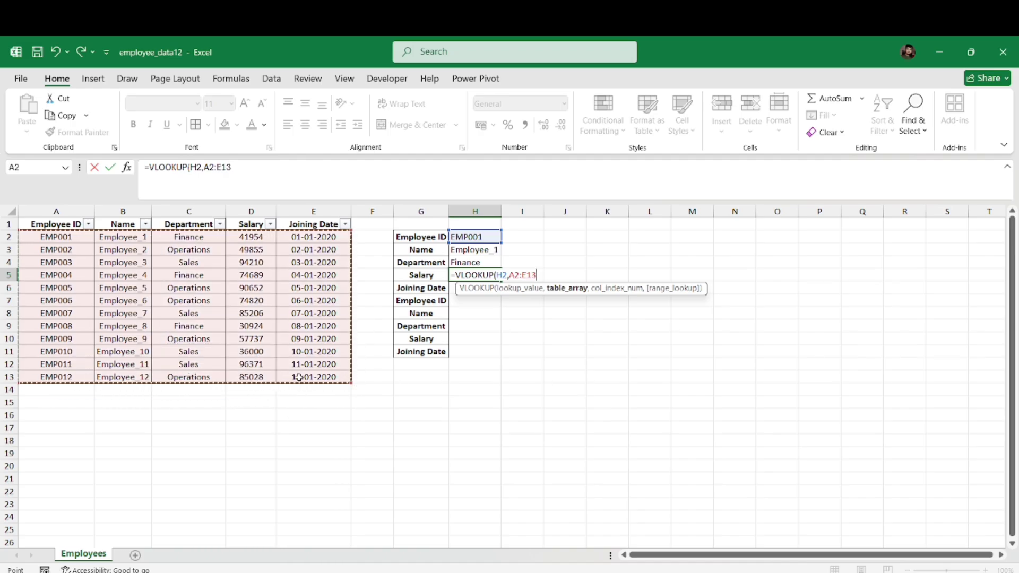
pyautogui.write(',4')
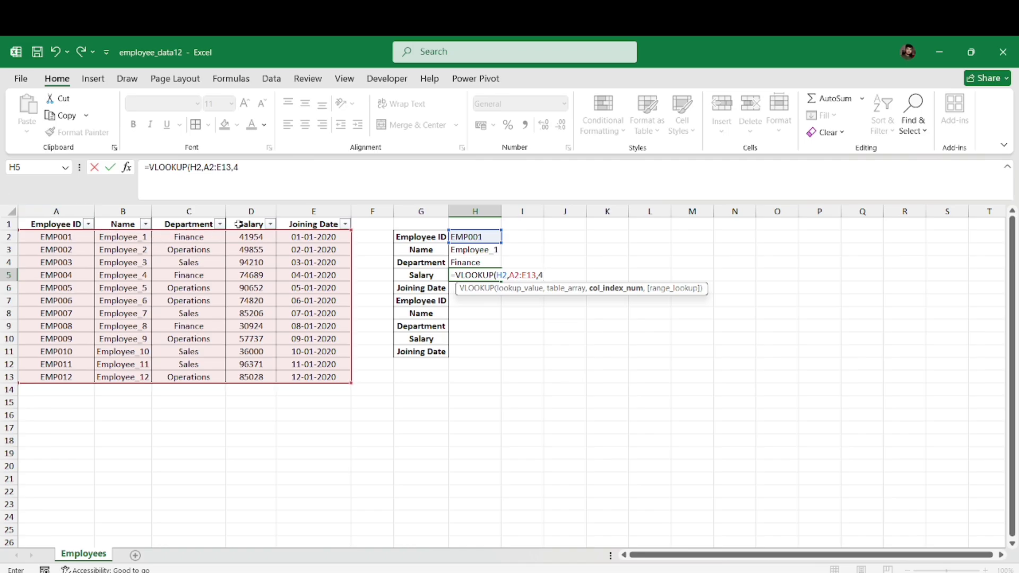
pyautogui.write(',0')
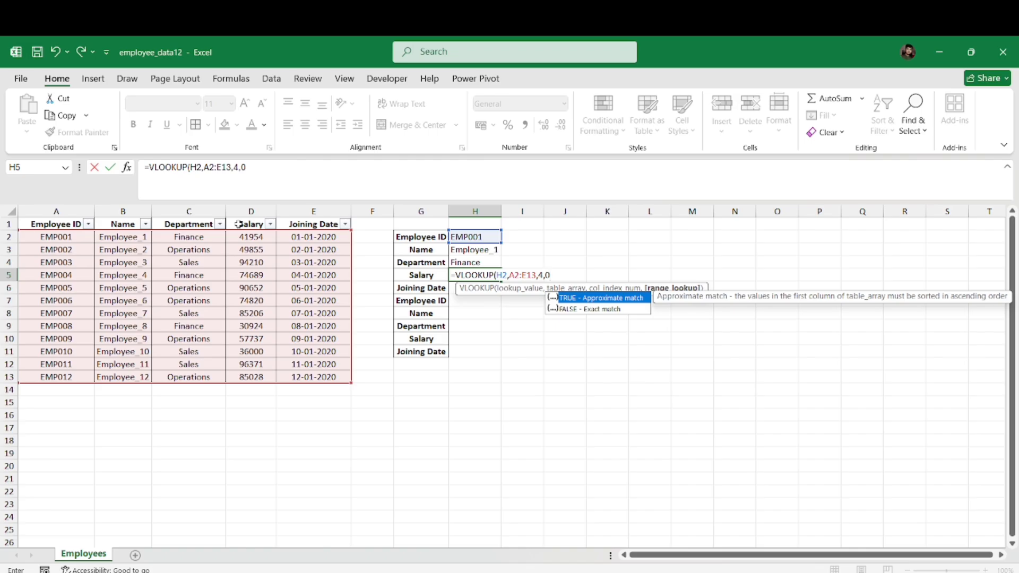
pyautogui.write(')')
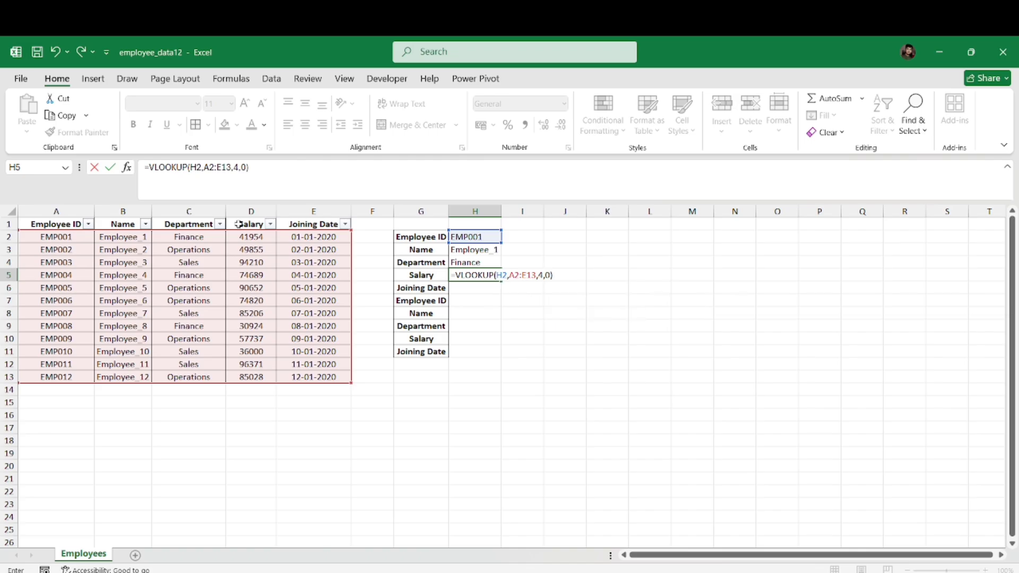
pyautogui.press('Return')
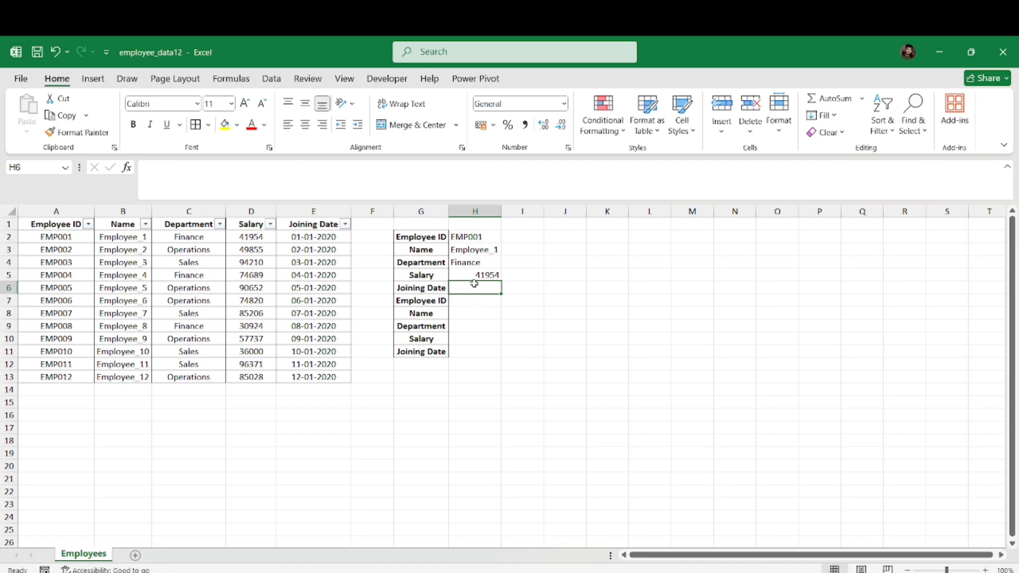
# Review the VLOOKUP formulas behind the Name and Salary results in H3 and H5.
pyautogui.press('Up')
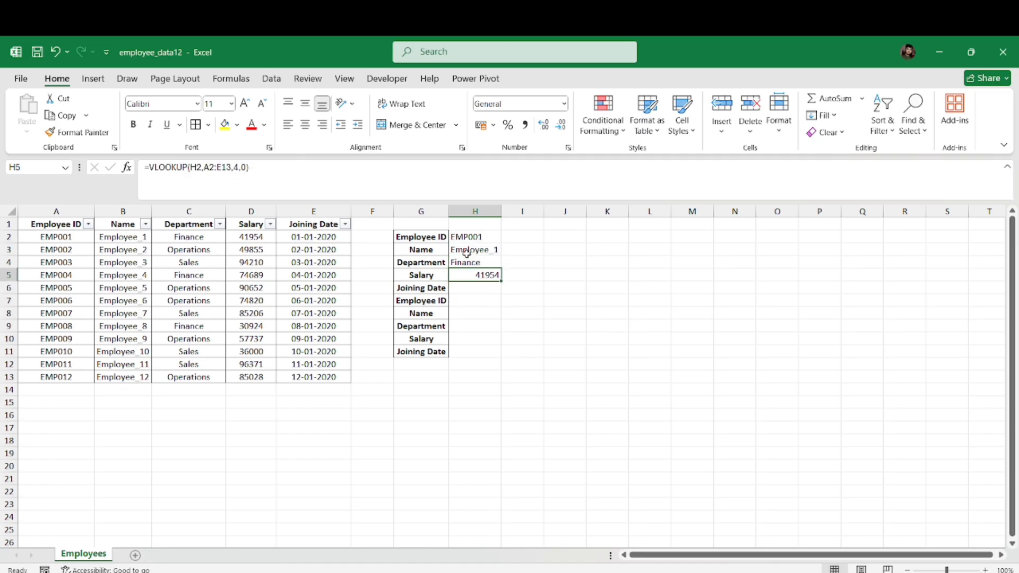
pyautogui.click(467, 251)
pyautogui.doubleClick(467, 252)
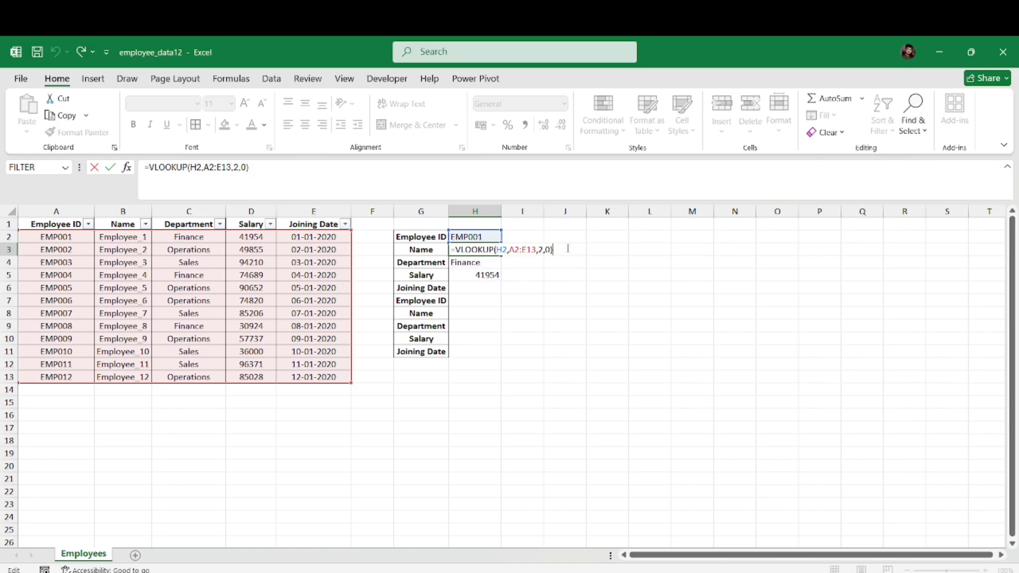
pyautogui.click(522, 298)
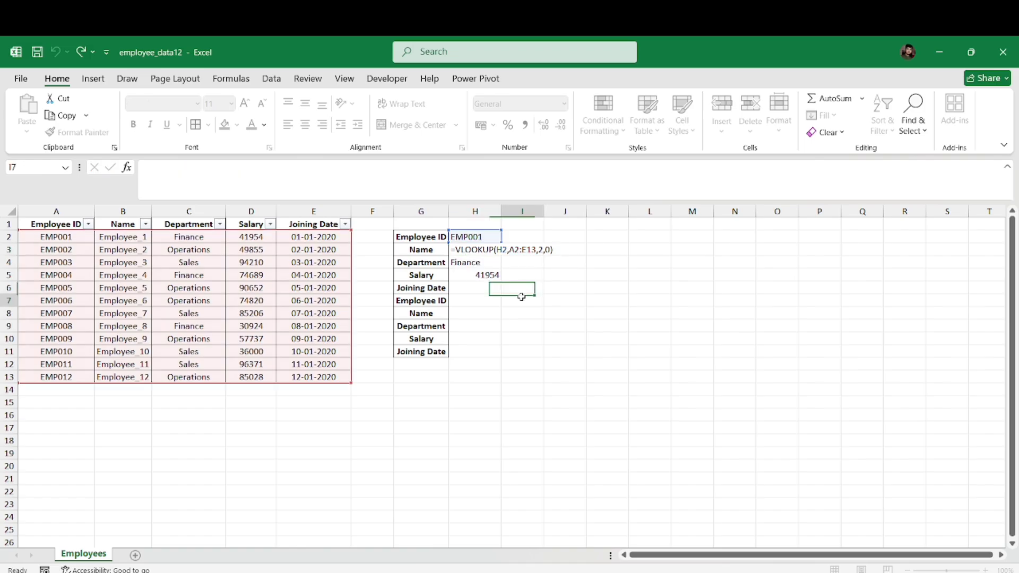
pyautogui.click(480, 286)
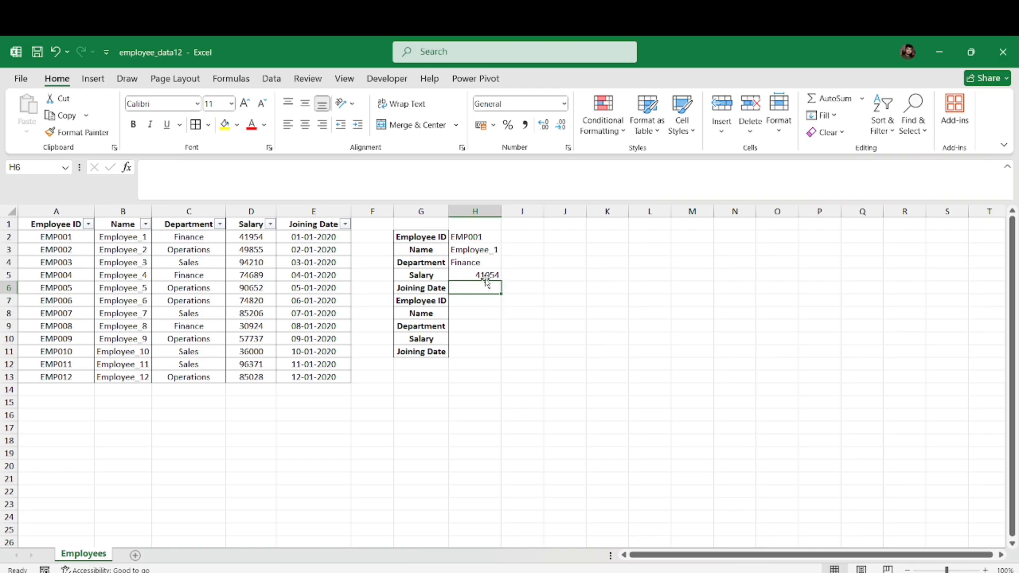
pyautogui.press('Up')
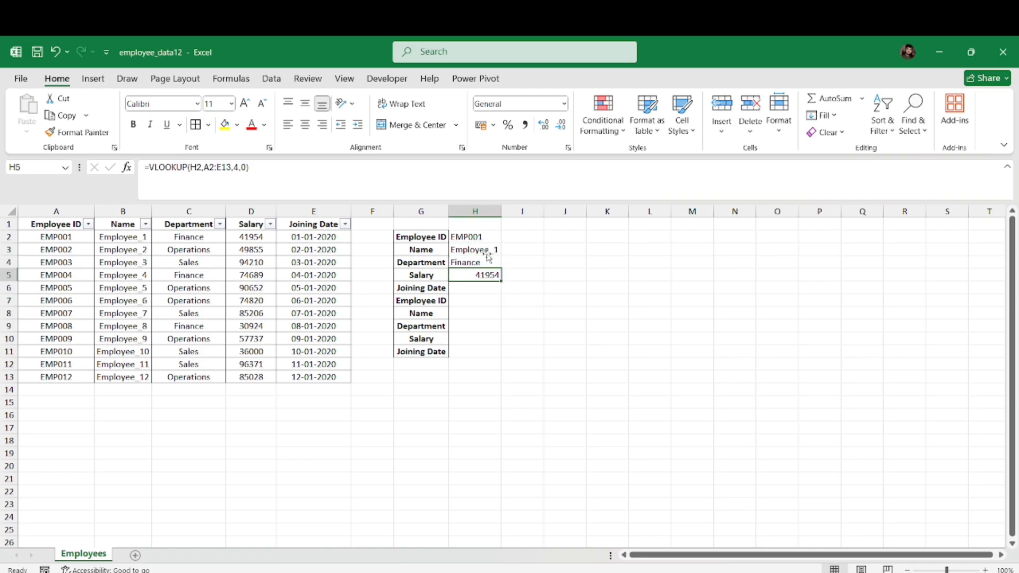
# Try filling the Name lookup formula from H3 down through H11.
pyautogui.click(482, 253)
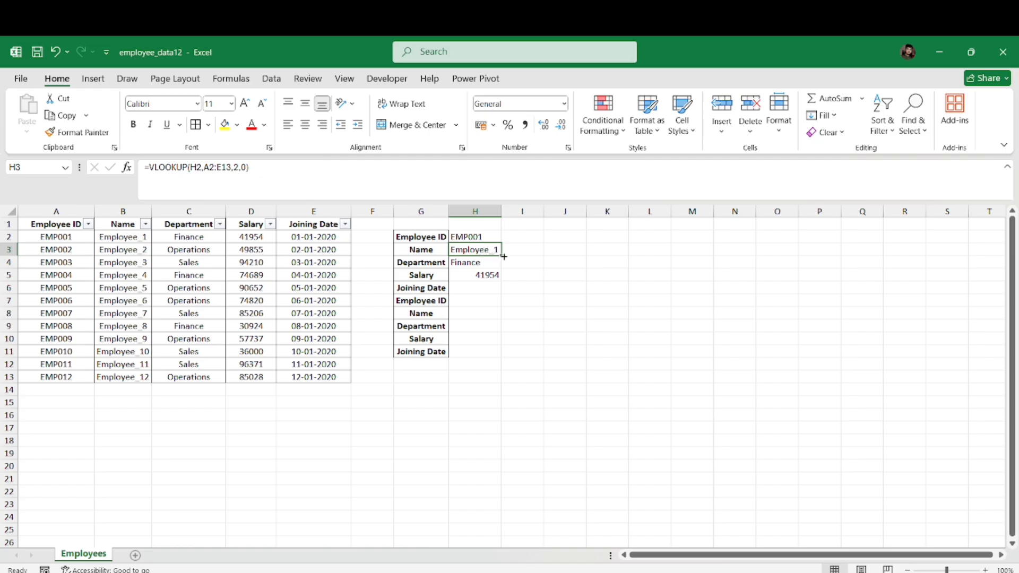
pyautogui.moveTo(503, 257); pyautogui.dragTo(478, 355)
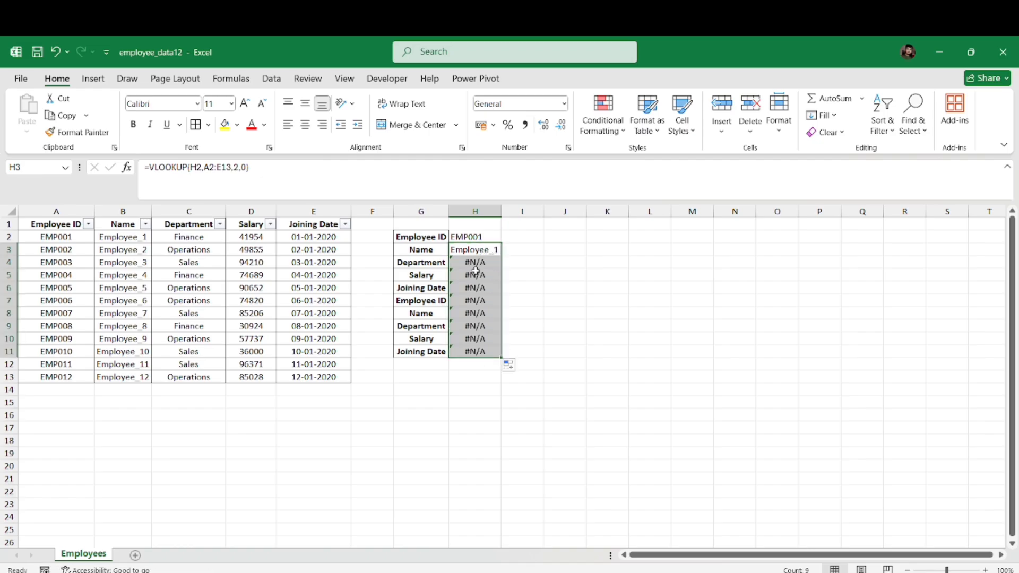
pyautogui.moveTo(475, 262); pyautogui.dragTo(477, 361)
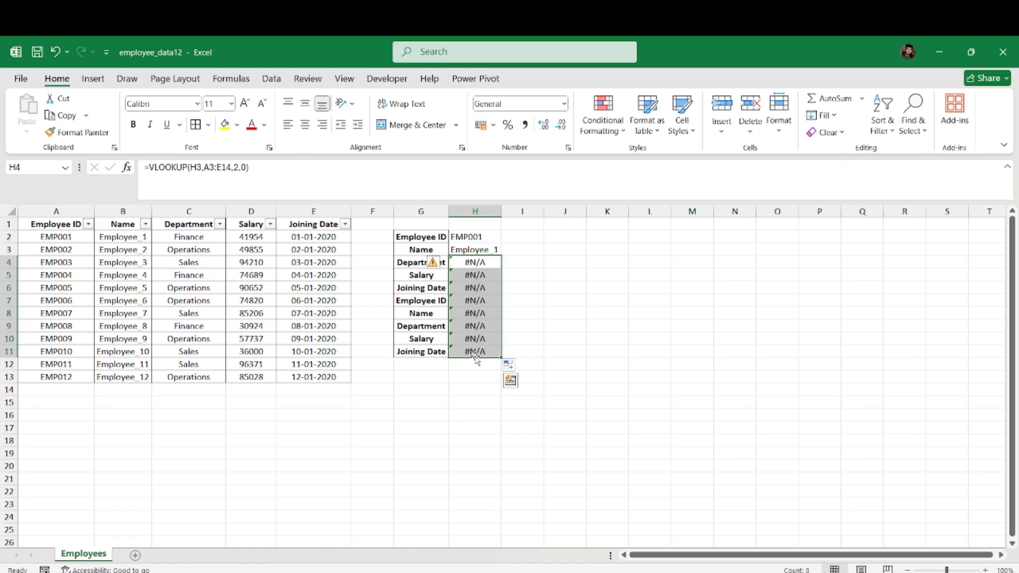
pyautogui.rightClick(535, 301)
pyautogui.press('Escape')
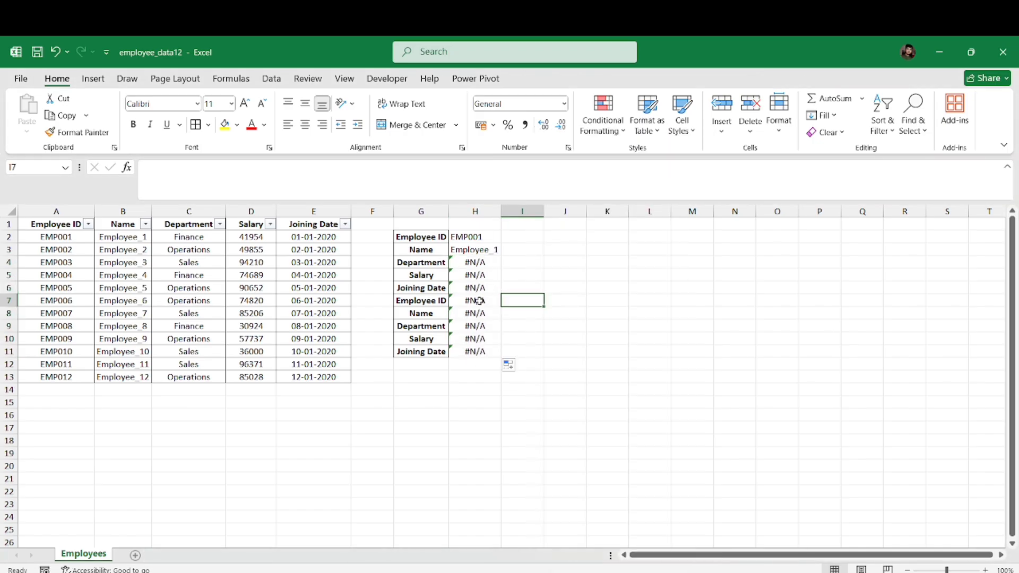
# Delete the filled cells H4:H11 using the Shift cells left option.
pyautogui.click(472, 262)
pyautogui.moveTo(471, 262); pyautogui.dragTo(478, 352)
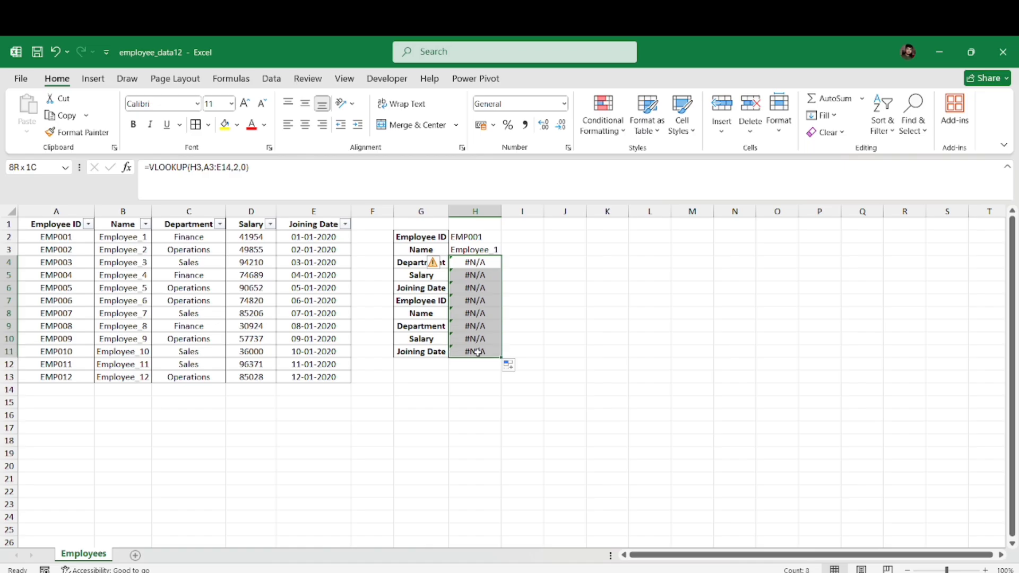
pyautogui.rightClick(479, 355)
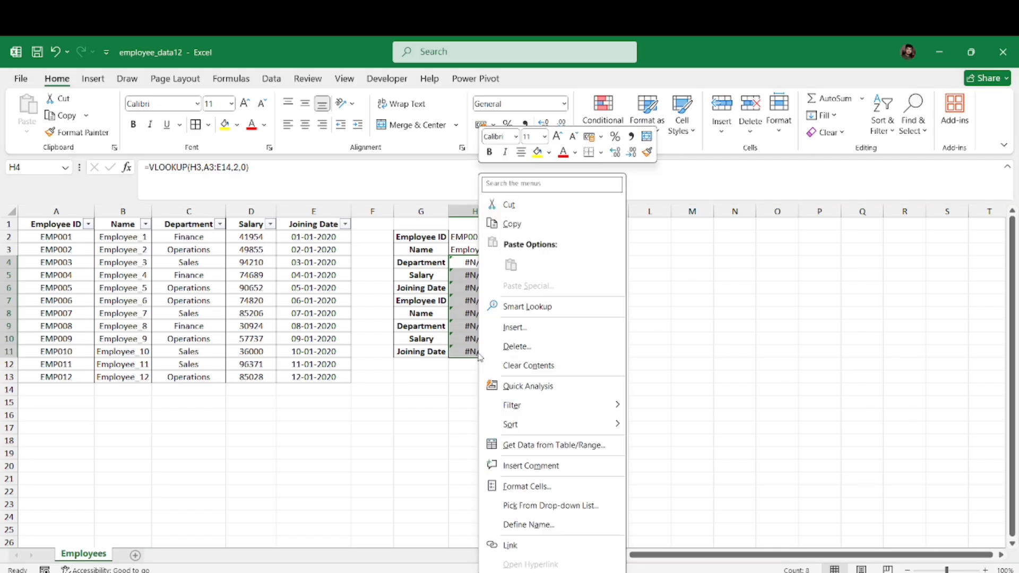
pyautogui.click(513, 348)
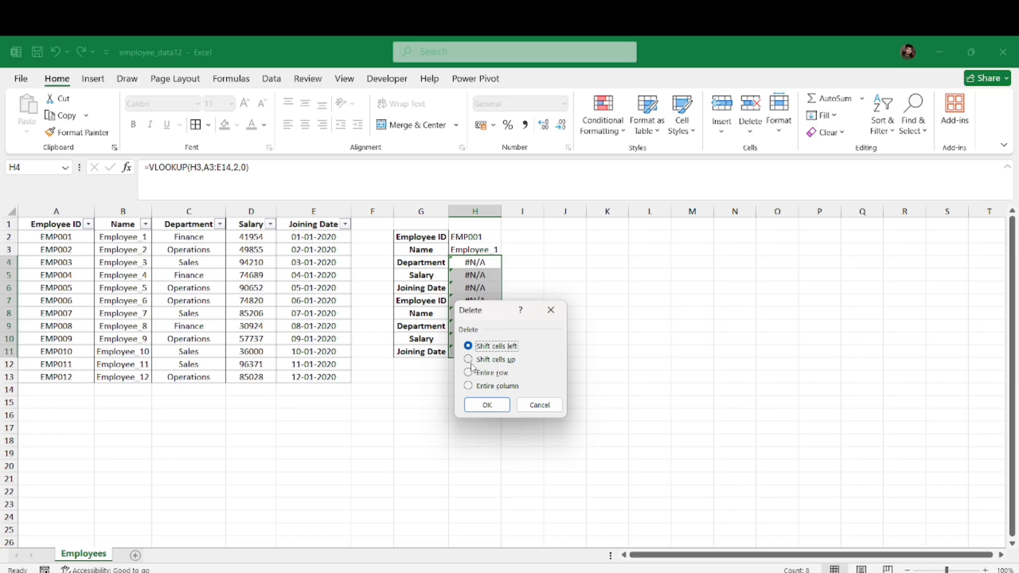
pyautogui.click(497, 408)
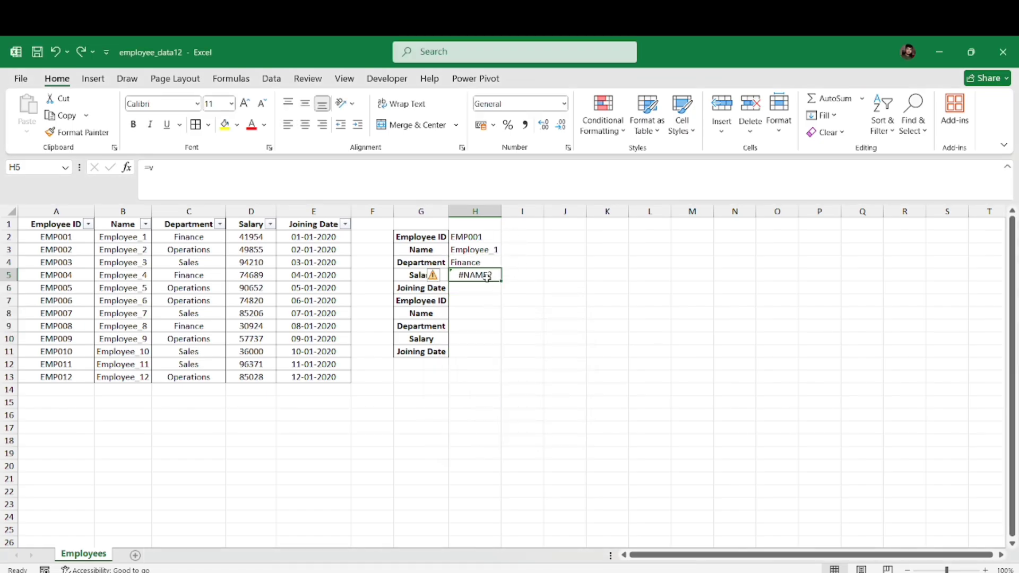
pyautogui.doubleClick(487, 277)
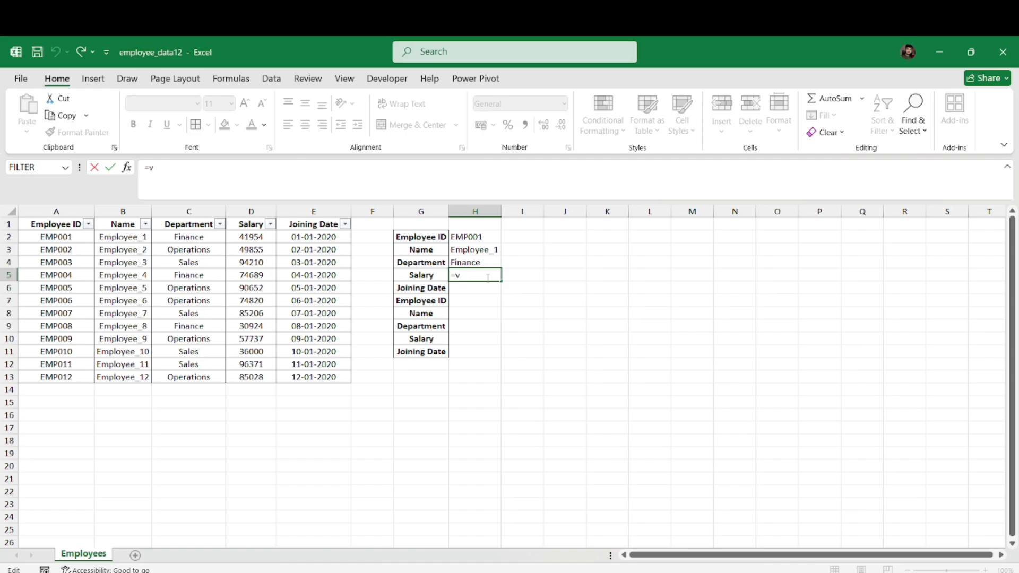
pyautogui.press('BackSpace')
pyautogui.write('v')
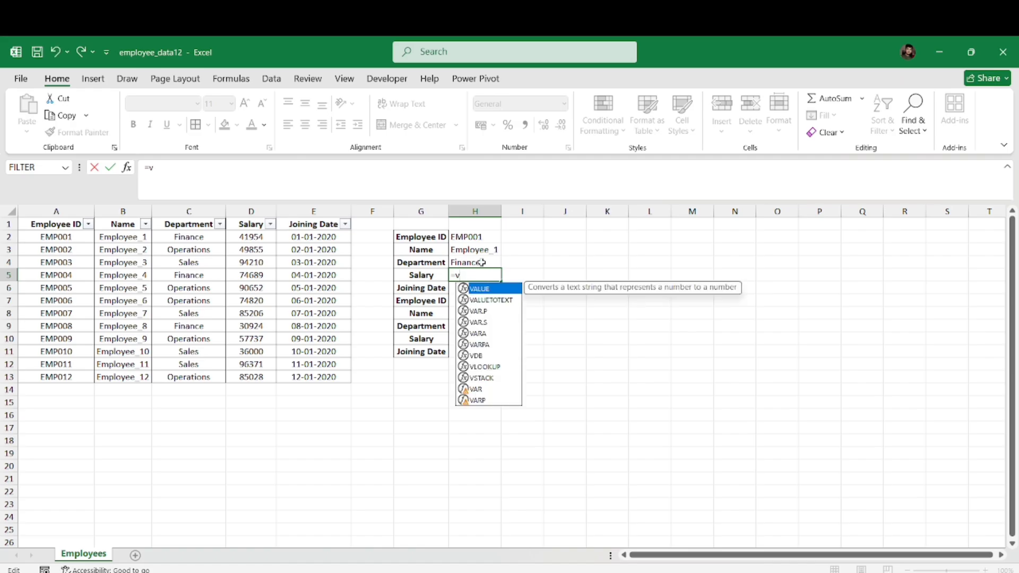
# Copy the Department lookup formula into H5 and change its column index to return the salary: =VLOOKUP(H2,A2:E13,4,0).
pyautogui.doubleClick(480, 262)
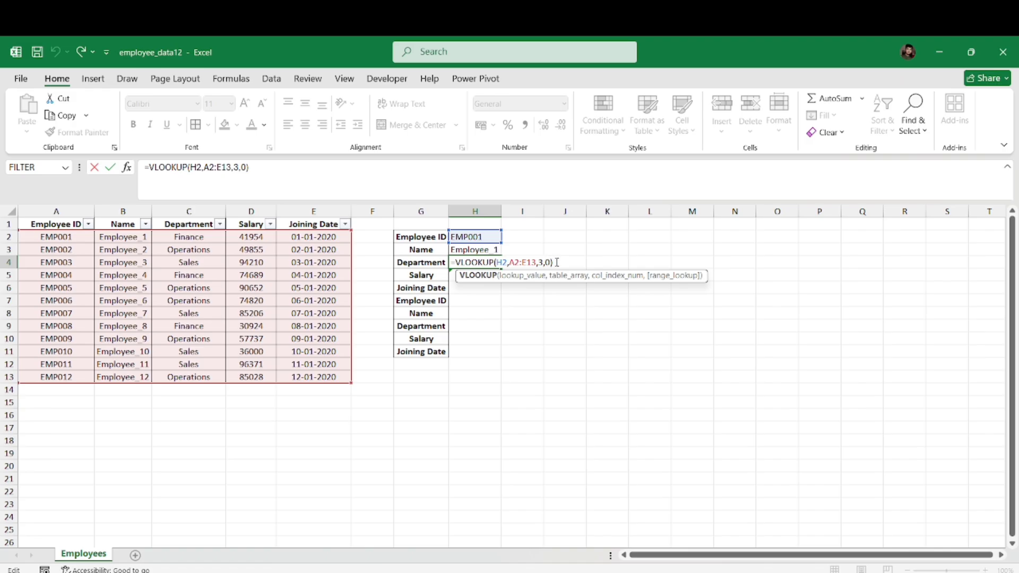
pyautogui.moveTo(552, 262); pyautogui.dragTo(467, 262)
pyautogui.press('Return')
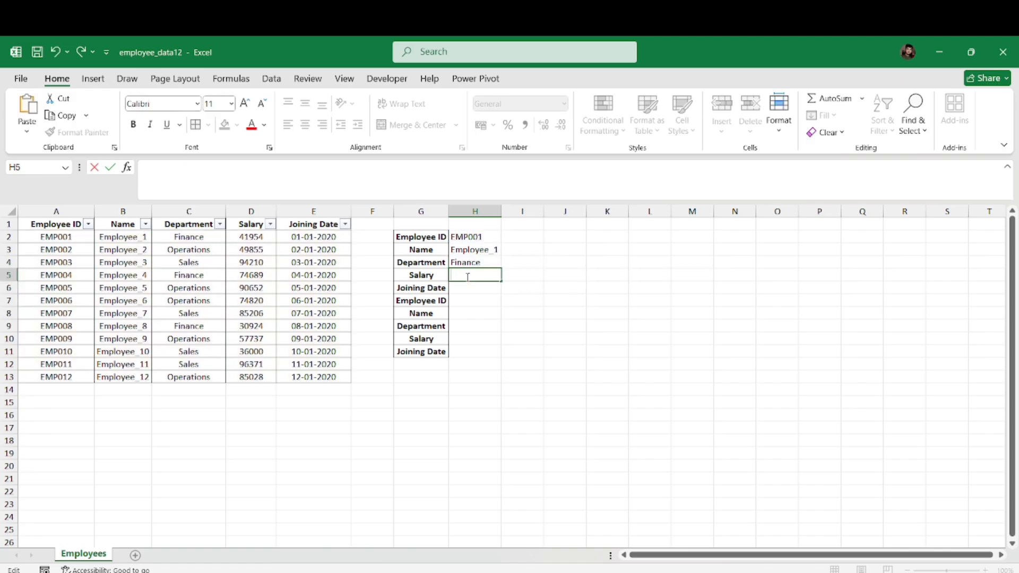
pyautogui.write('=VLOOKUP(H2,A2:E13,3,0)')
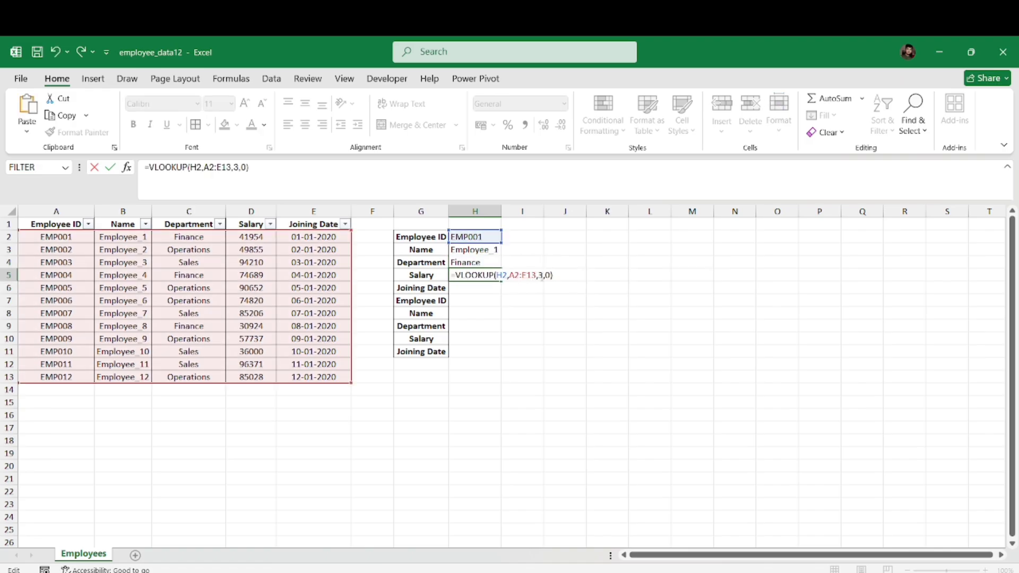
pyautogui.click(543, 274)
pyautogui.press('BackSpace')
pyautogui.write('4')
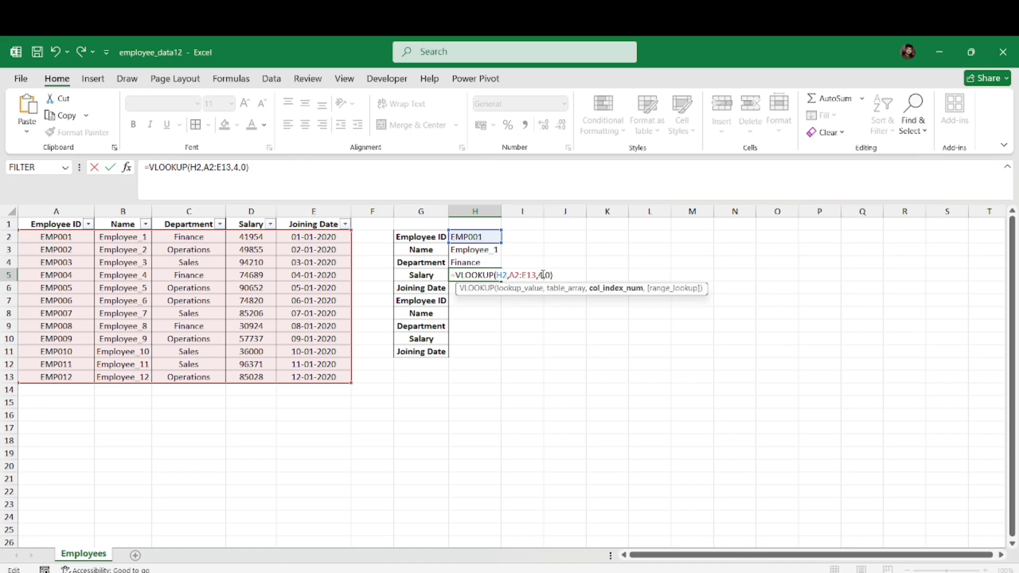
pyautogui.press('Return')
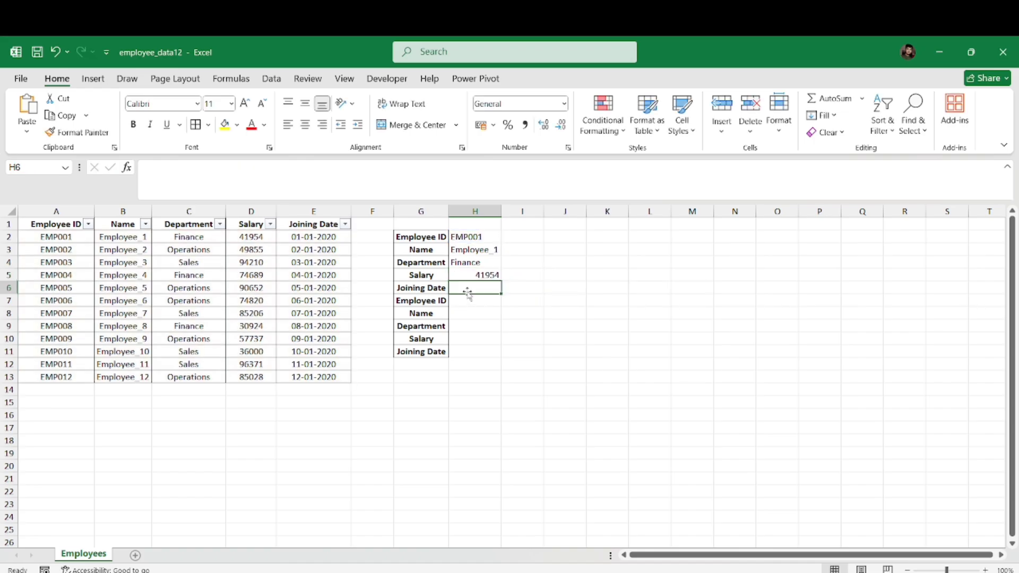
# Reuse the copied lookup formula in H6 with column index 5 to return the joining date: =VLOOKUP(H2,A2:E13,5,0).
pyautogui.write('=VLOOKUP(H2,A2:E13,3,0)')
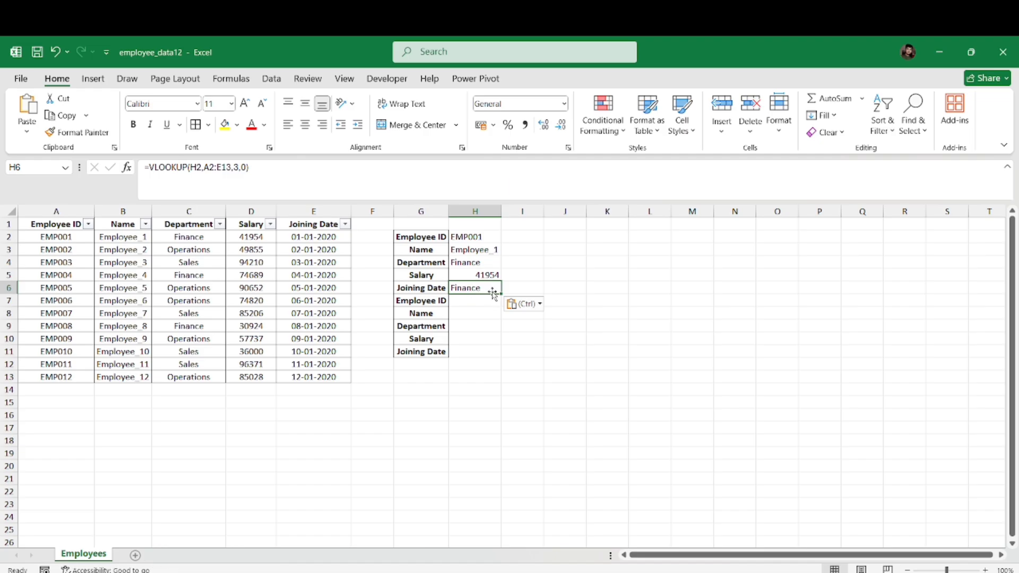
pyautogui.doubleClick(486, 286)
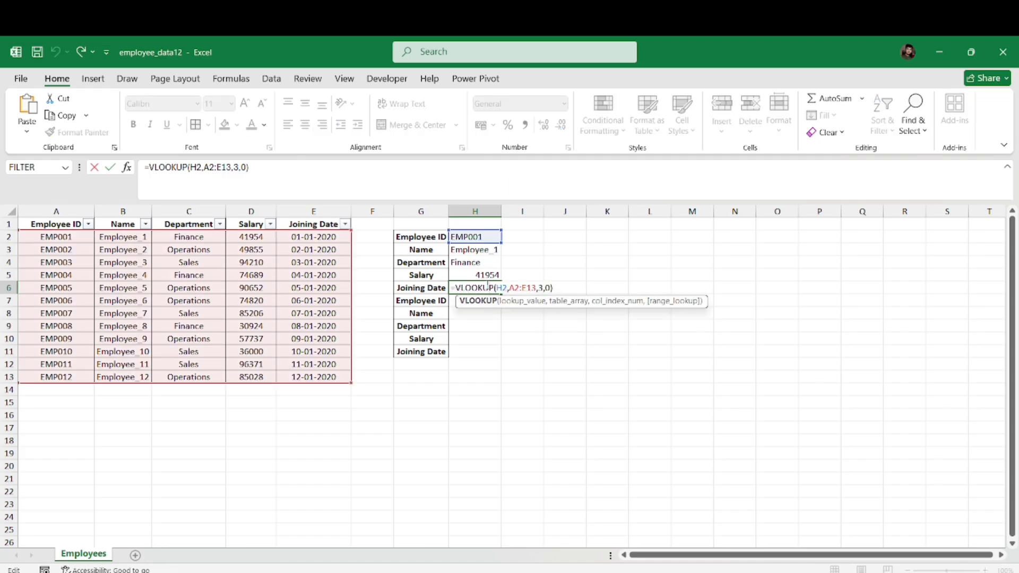
pyautogui.click(541, 288)
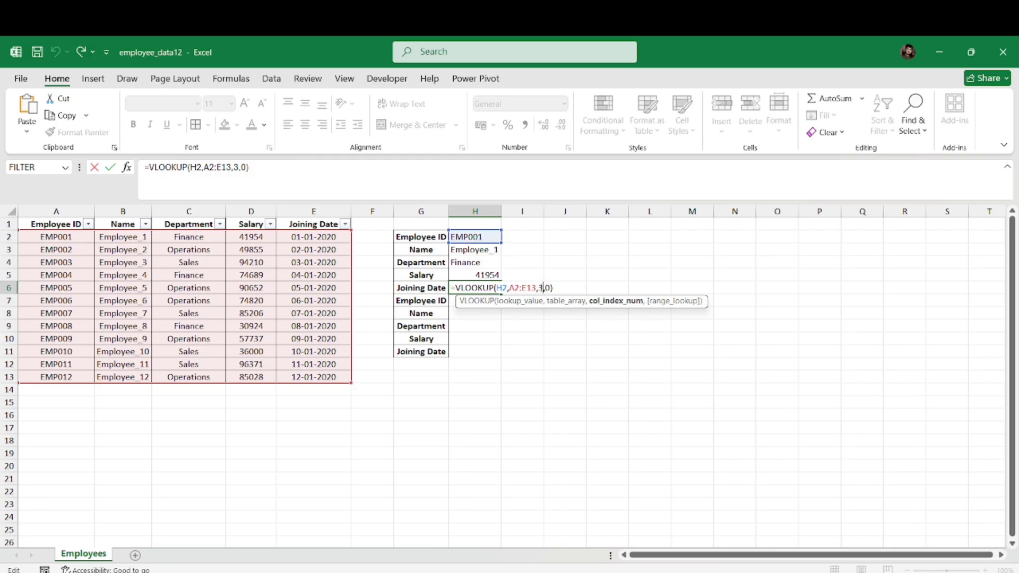
pyautogui.press('BackSpace')
pyautogui.write('5')
pyautogui.press('Return')
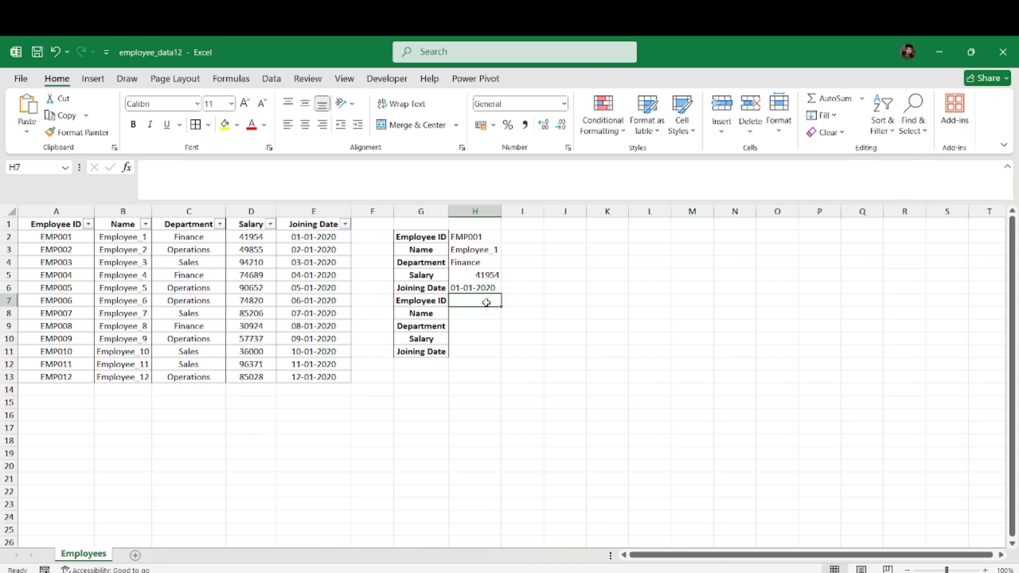
# Try the copied lookup formula in H7 with column index 6: =VLOOKUP(H2,A2:E13,6,0).
pyautogui.write('=VLOOKUP(H2,A2:E13,3,0)')
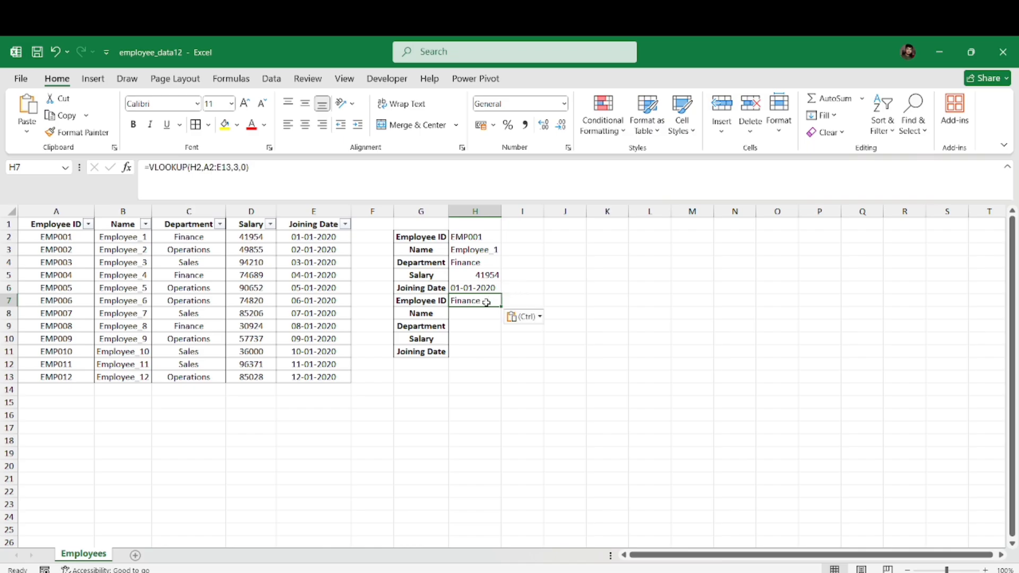
pyautogui.doubleClick(486, 302)
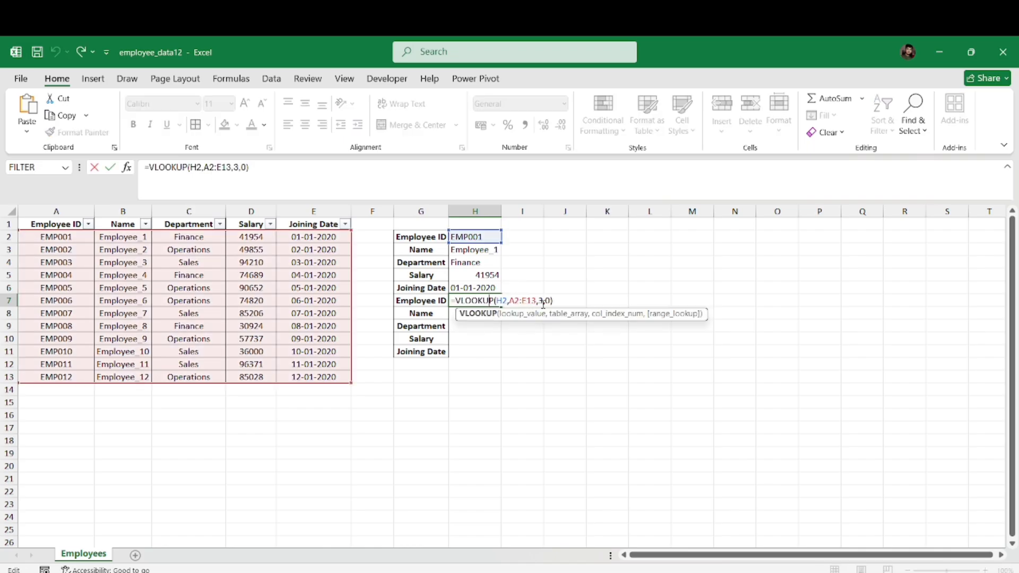
pyautogui.click(543, 301)
pyautogui.press('BackSpace')
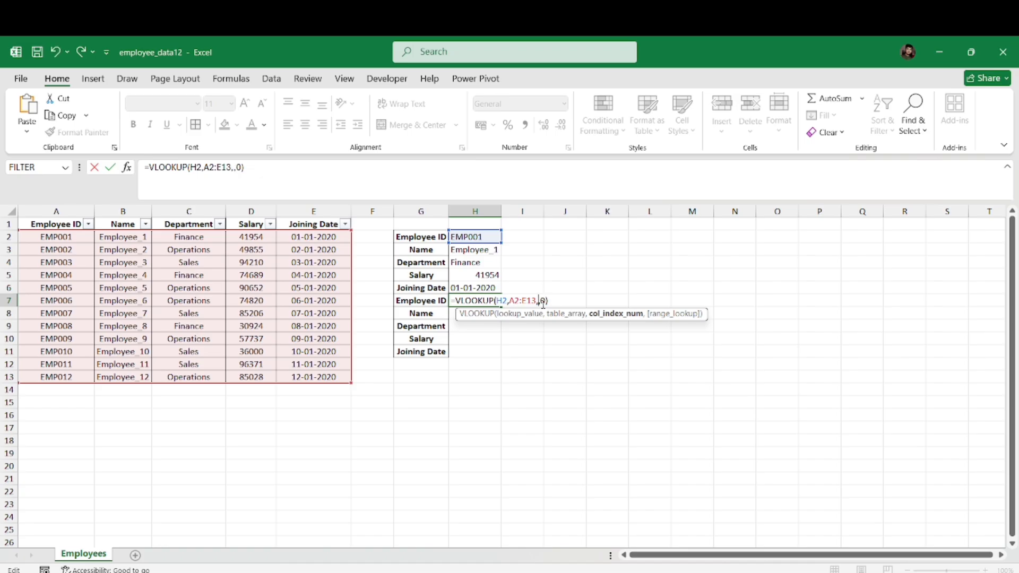
pyautogui.write('6')
pyautogui.press('Return')
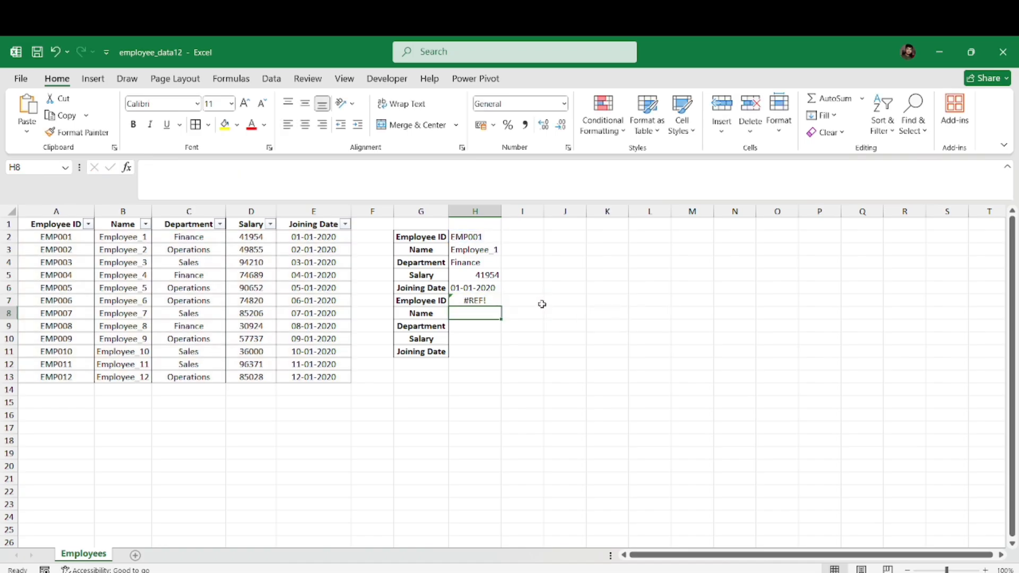
# Try rebuilding the H7 lookup with A2:E13 as the table array and G7:G11 as the column index.
pyautogui.doubleClick(484, 301)
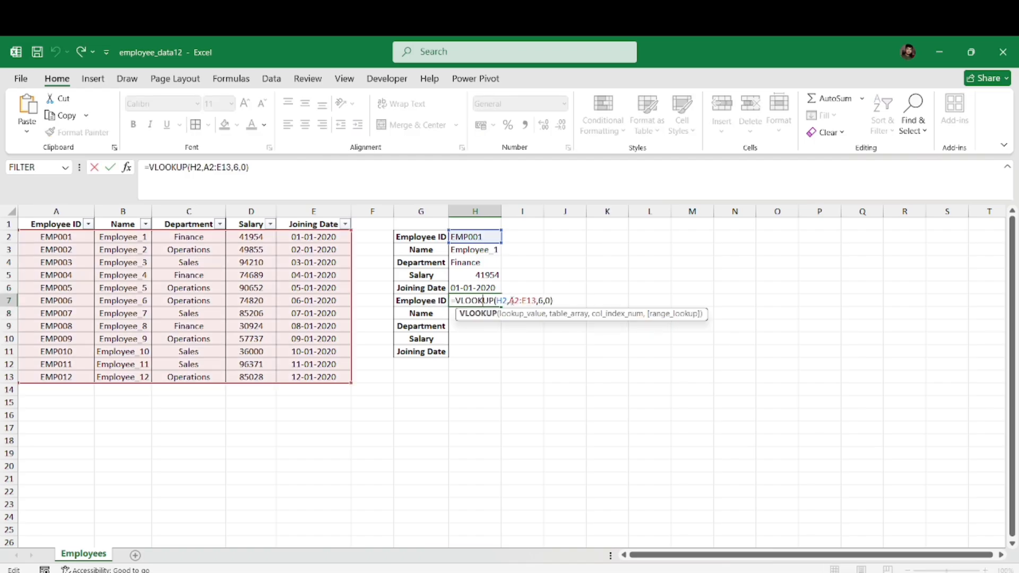
pyautogui.click(569, 303)
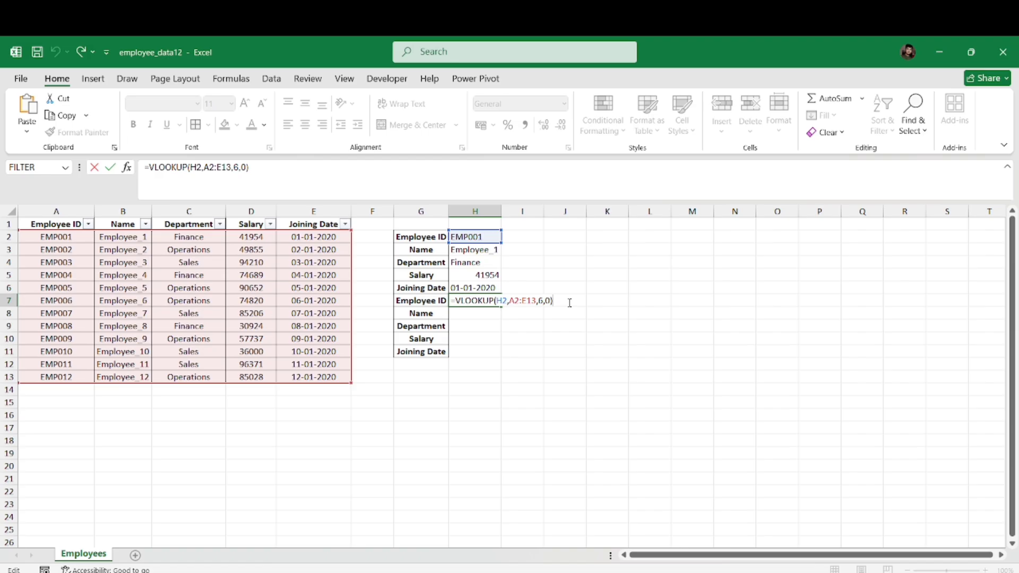
pyautogui.press('BackSpace')
pyautogui.press('BackSpace')
pyautogui.press('BackSpace')
pyautogui.press('BackSpace')
pyautogui.press('BackSpace')
pyautogui.press('BackSpace')
pyautogui.press('BackSpace')
pyautogui.press('BackSpace')
pyautogui.press('BackSpace')
pyautogui.press('BackSpace')
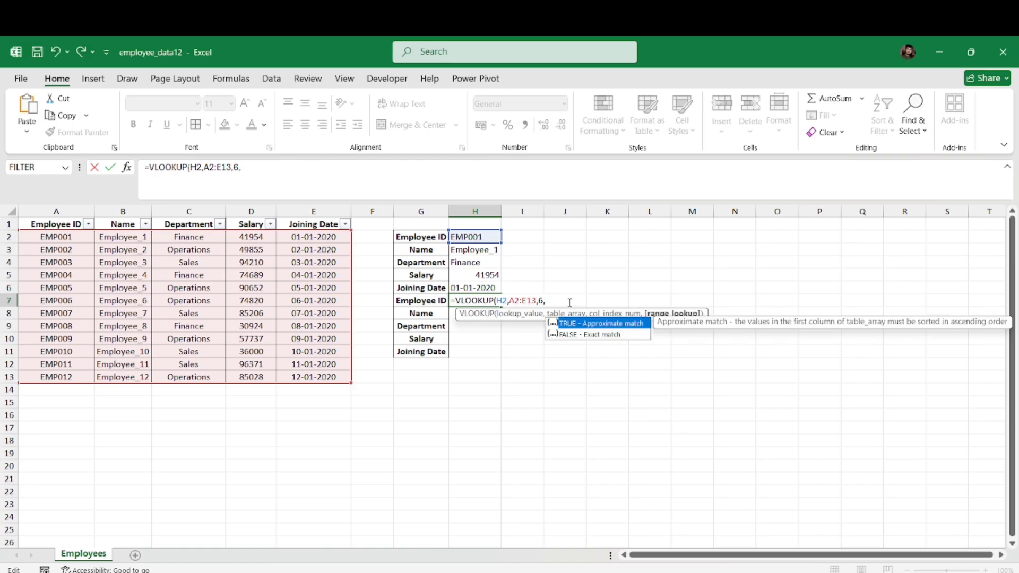
pyautogui.press('BackSpace')
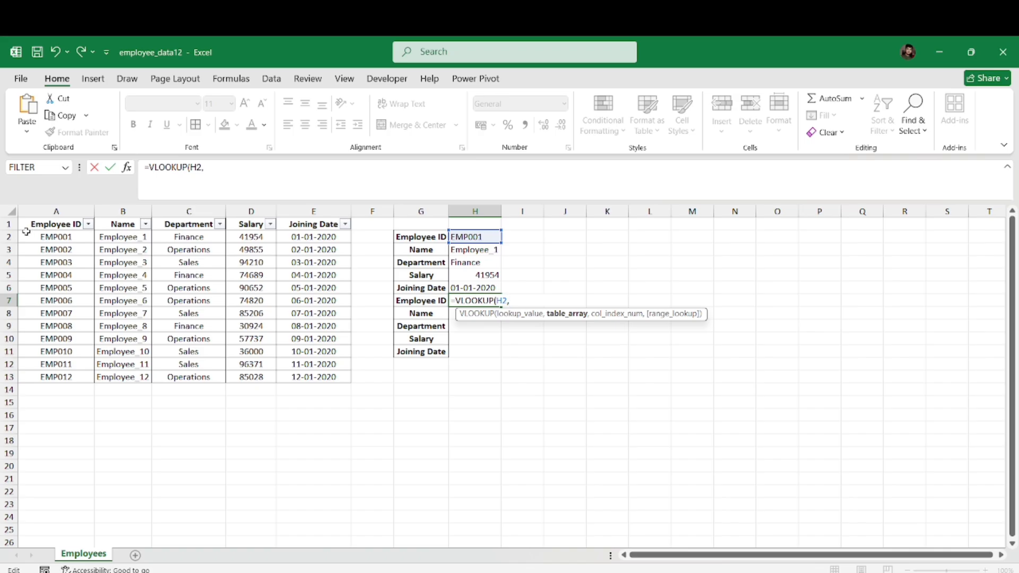
pyautogui.moveTo(35, 237); pyautogui.dragTo(329, 382)
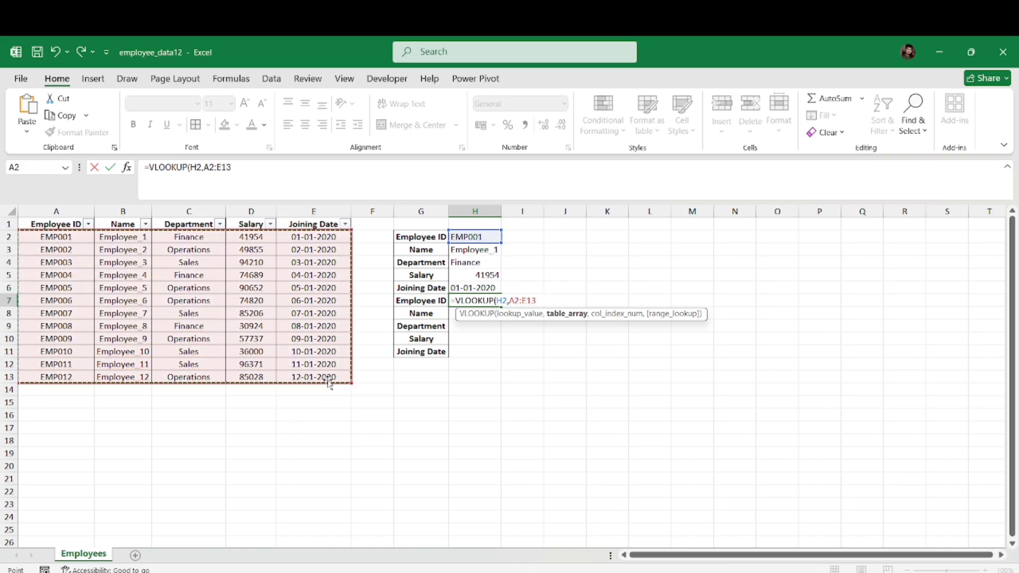
pyautogui.write(',')
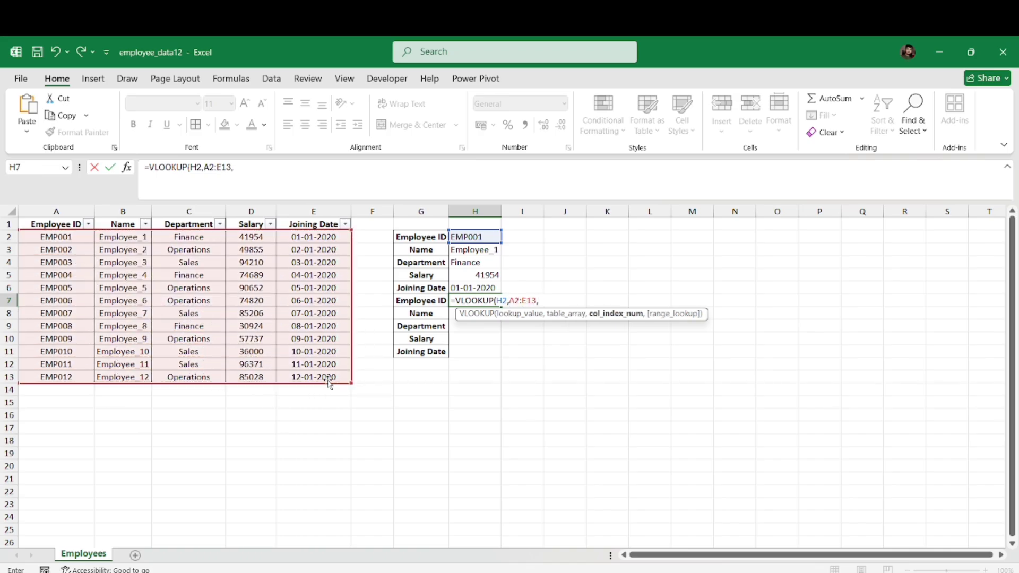
pyautogui.click(421, 303)
pyautogui.moveTo(421, 304); pyautogui.dragTo(431, 359)
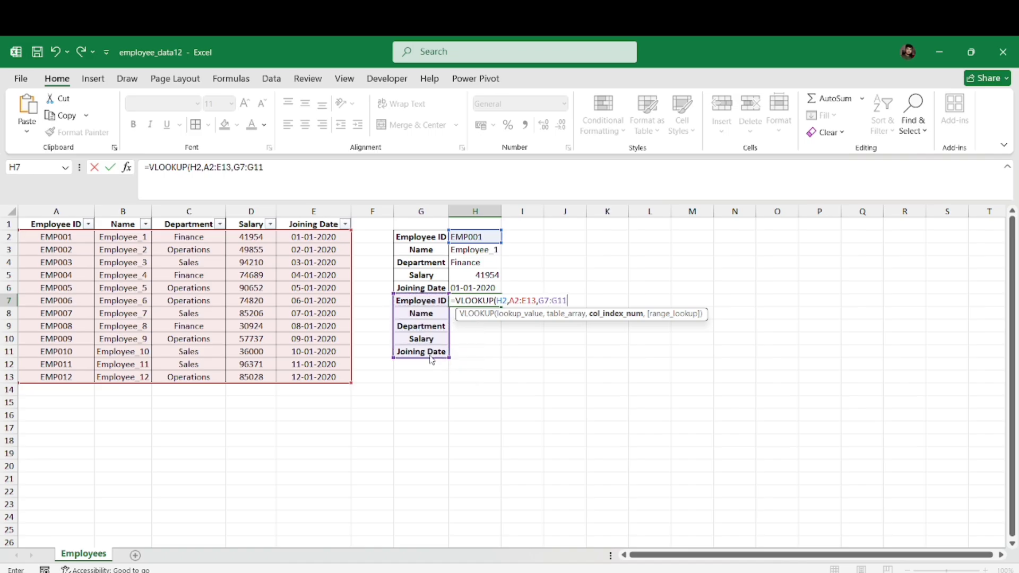
pyautogui.click(428, 339)
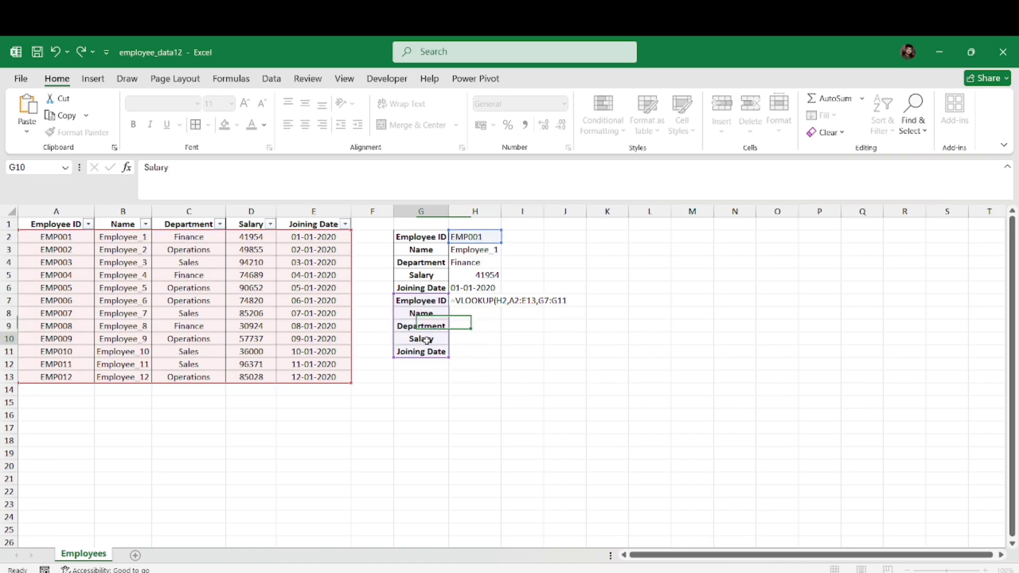
# Delete the duplicate label cells G7:G11 using the Shift cells left option.
pyautogui.moveTo(428, 301); pyautogui.dragTo(424, 361)
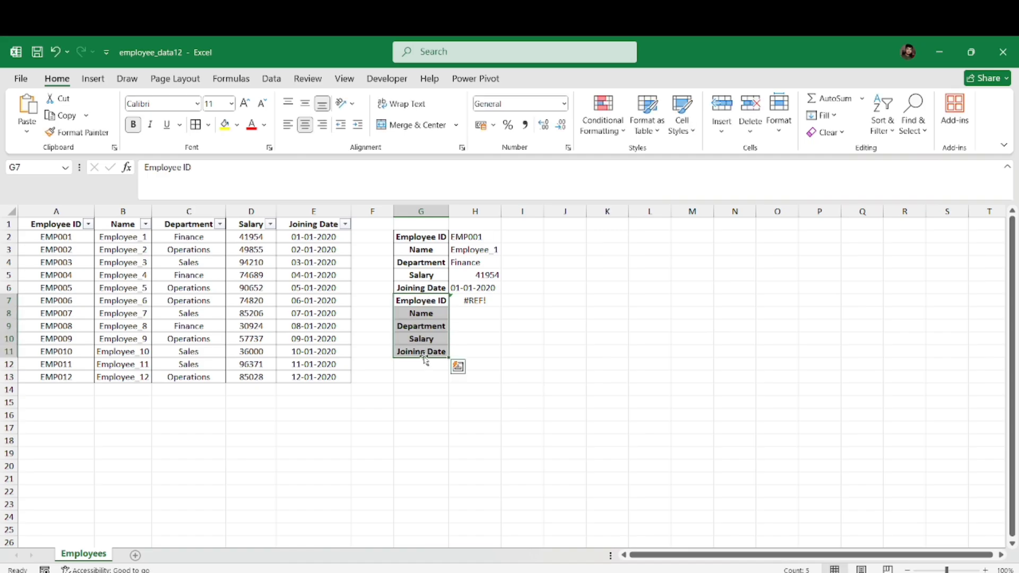
pyautogui.rightClick(423, 336)
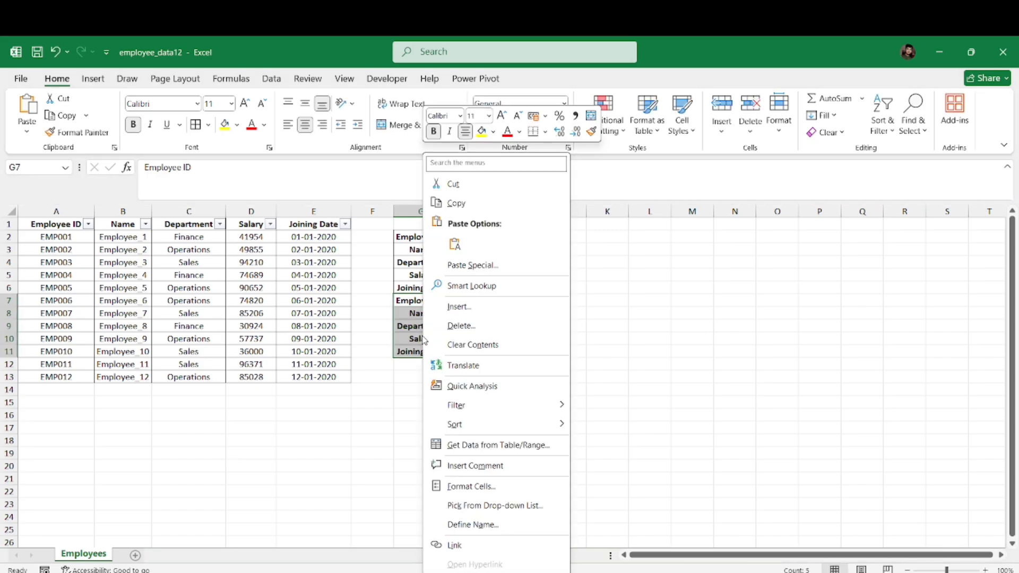
pyautogui.click(466, 327)
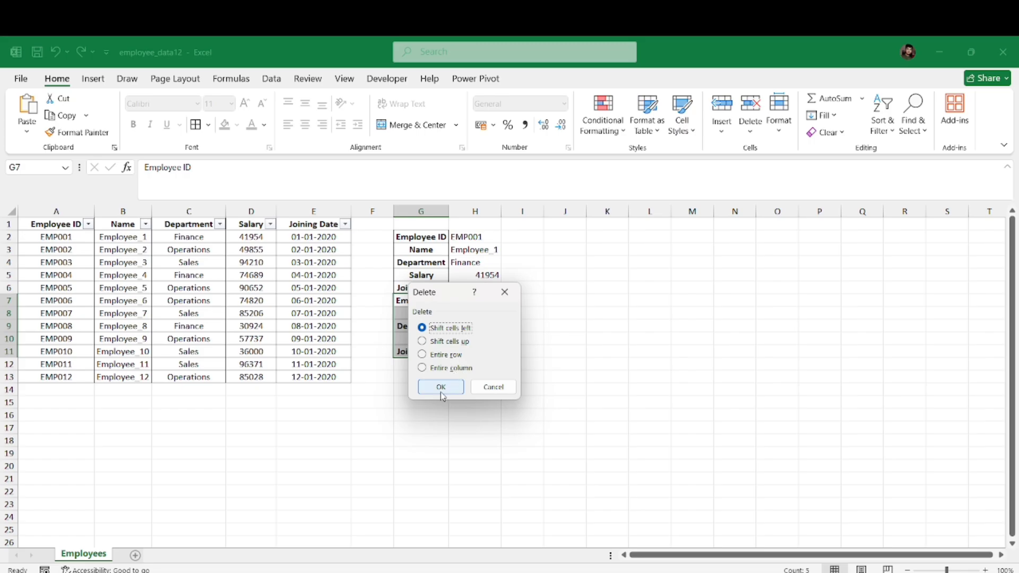
pyautogui.click(441, 387)
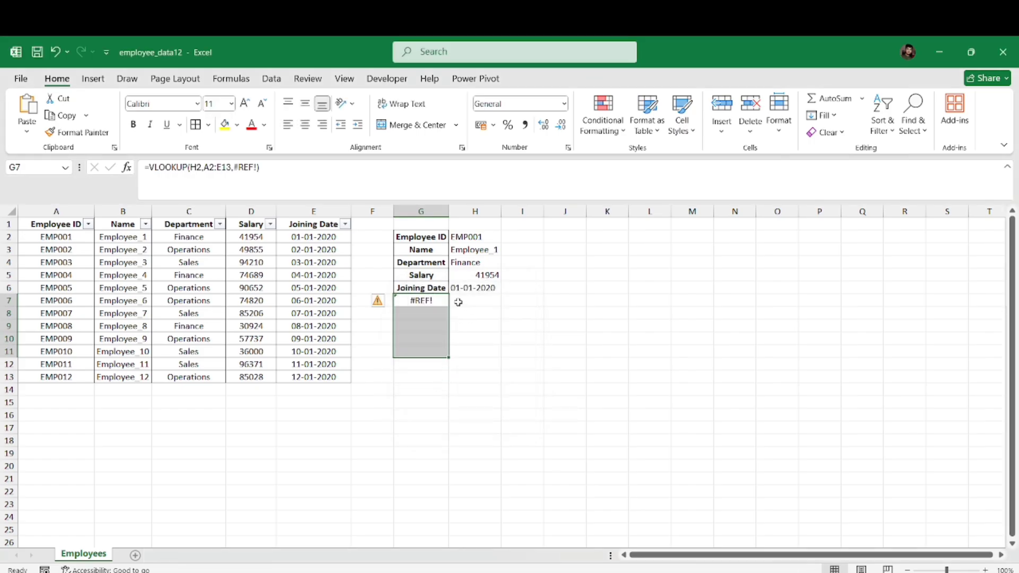
# Clear the leftover VLOOKUP formula from G7.
pyautogui.doubleClick(435, 301)
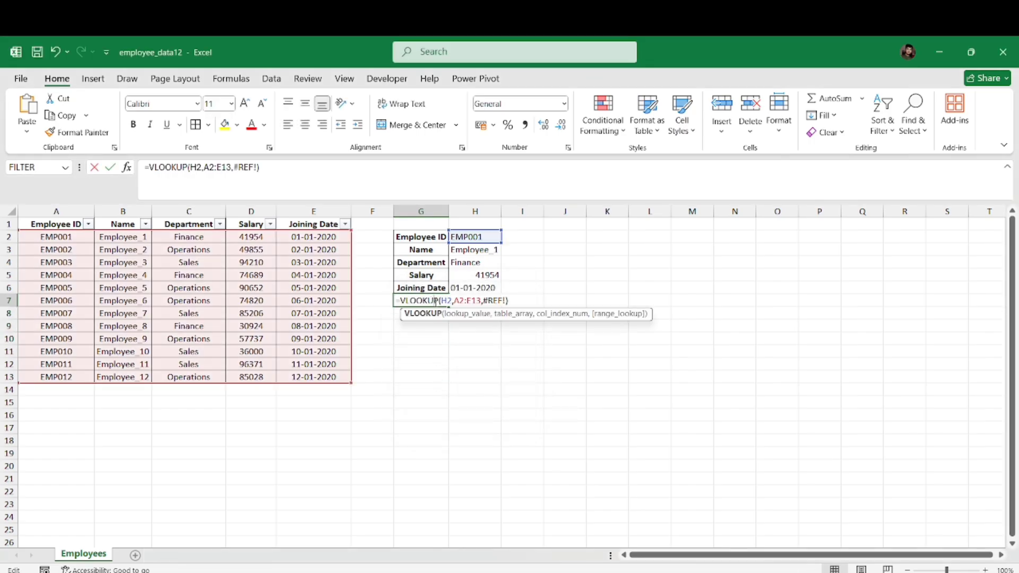
pyautogui.click(512, 299)
pyautogui.press('BackSpace')
pyautogui.press('BackSpace')
pyautogui.press('BackSpace')
pyautogui.press('BackSpace')
pyautogui.press('BackSpace')
pyautogui.press('BackSpace')
pyautogui.press('BackSpace')
pyautogui.press('BackSpace')
pyautogui.press('BackSpace')
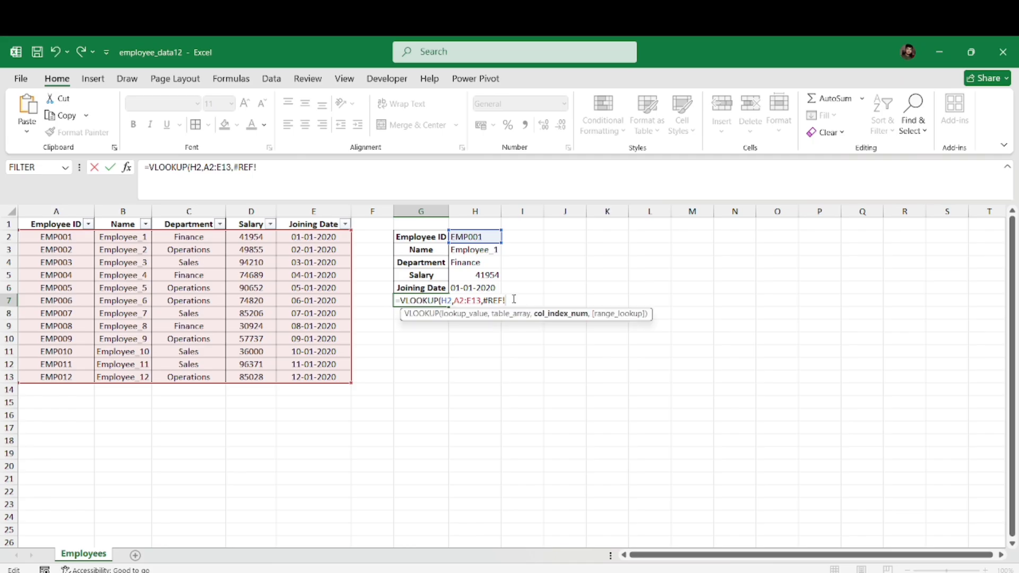
pyautogui.press('Escape')
pyautogui.press('Delete')
pyautogui.click(527, 249)
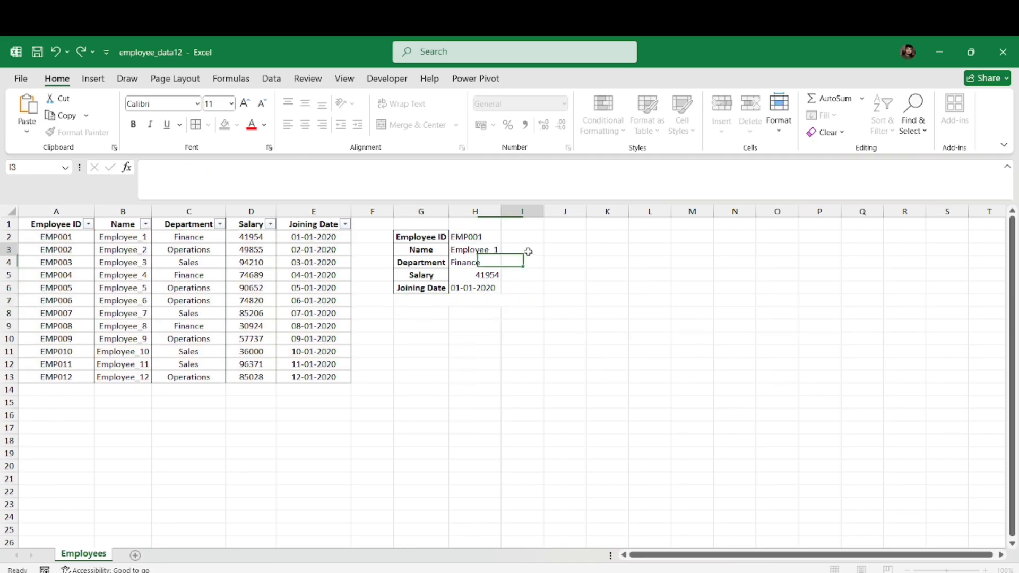
# Inspect the reference behind the Employee ID in H2.
pyautogui.moveTo(476, 235); pyautogui.dragTo(476, 288)
pyautogui.doubleClick(481, 234)
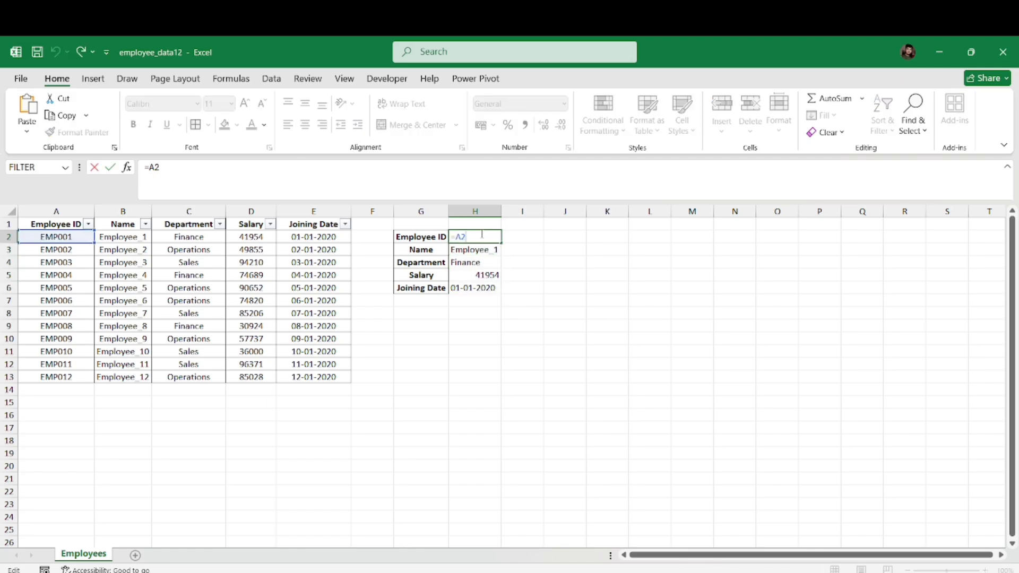
pyautogui.click(475, 318)
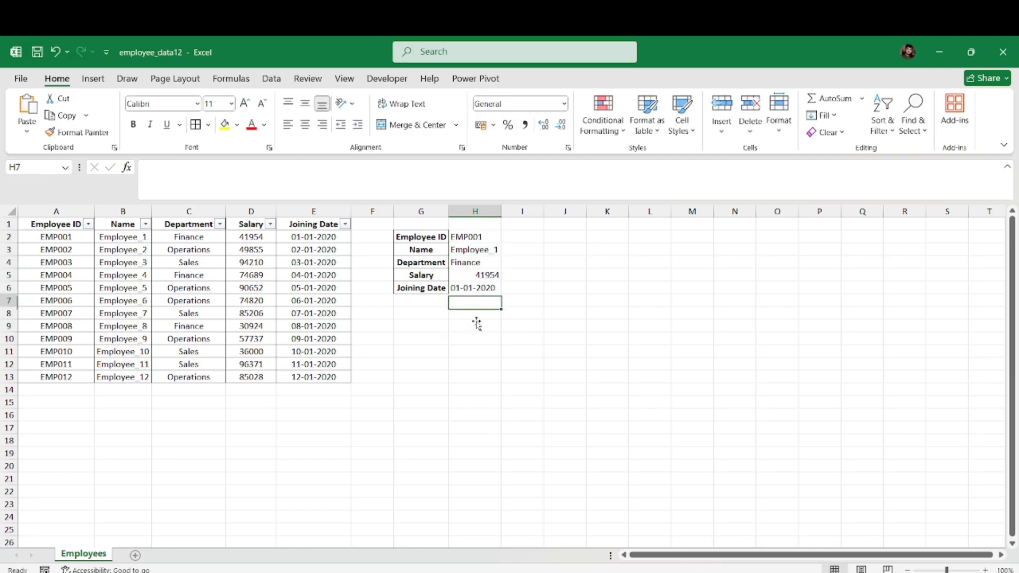
pyautogui.click(486, 238)
pyautogui.doubleClick(485, 239)
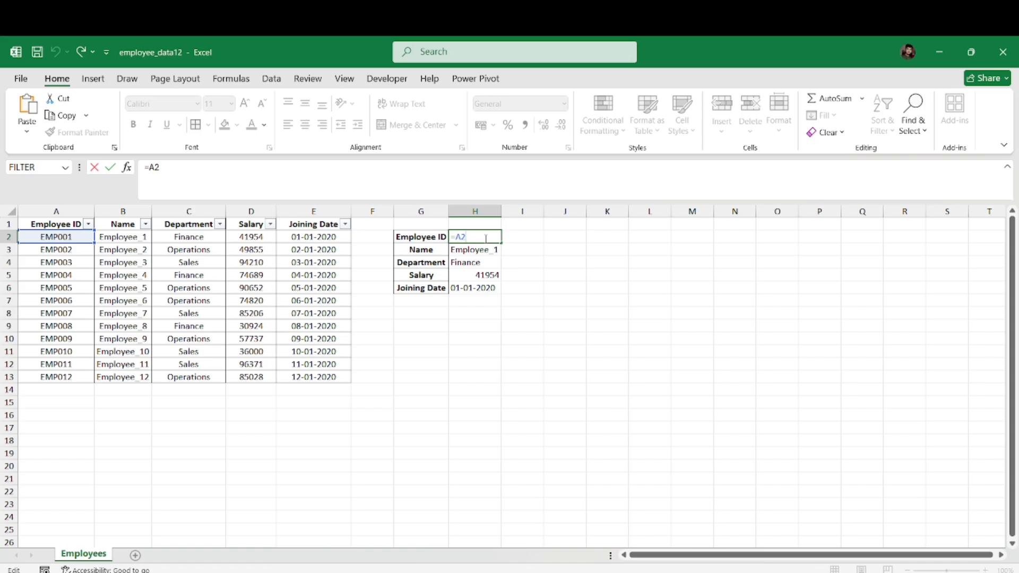
pyautogui.click(475, 314)
# Replace the Employee ID in H2 with the ID of the second employee in the table, as a plain value.
pyautogui.click(490, 237)
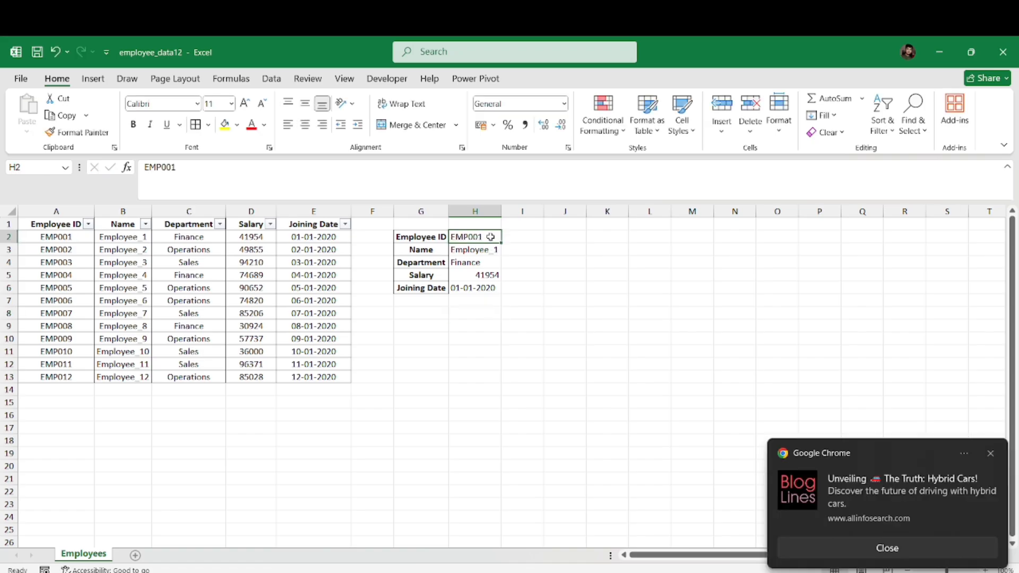
pyautogui.doubleClick(486, 237)
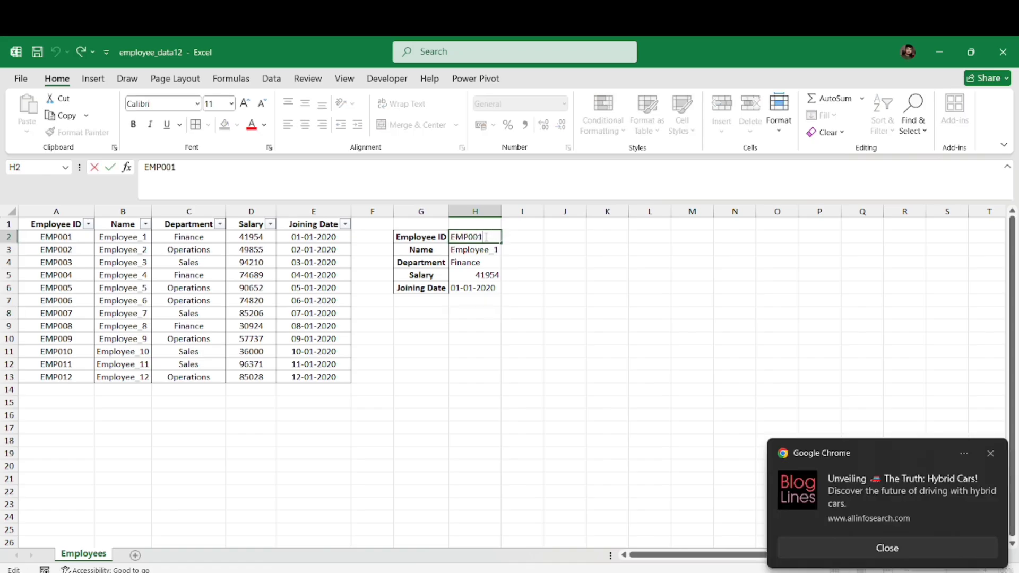
pyautogui.press('BackSpace')
pyautogui.write('2')
pyautogui.press('Return')
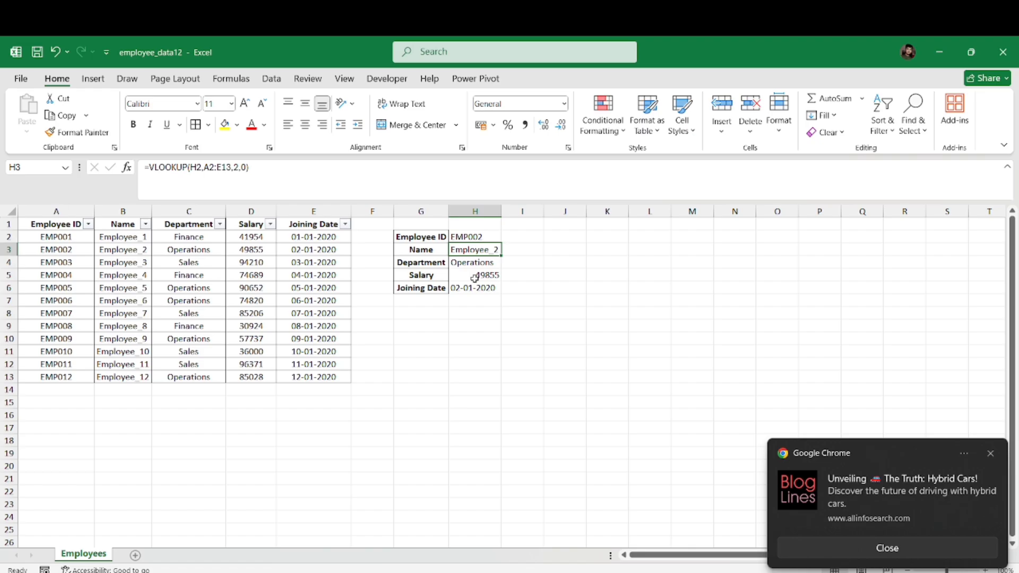
# Test the lookup by changing the Employee ID in H2 to that of the third employee in the table.
pyautogui.doubleClick(488, 236)
pyautogui.press('BackSpace')
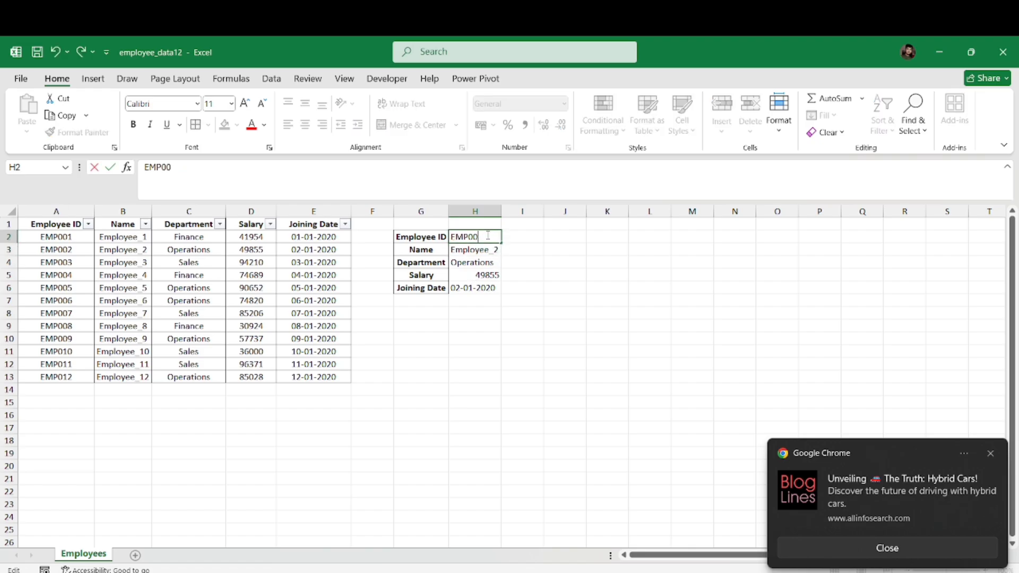
pyautogui.write('3')
pyautogui.press('Return')
# Change the Employee ID in H2 to that of the fourth employee to test the lookup again.
pyautogui.doubleClick(487, 235)
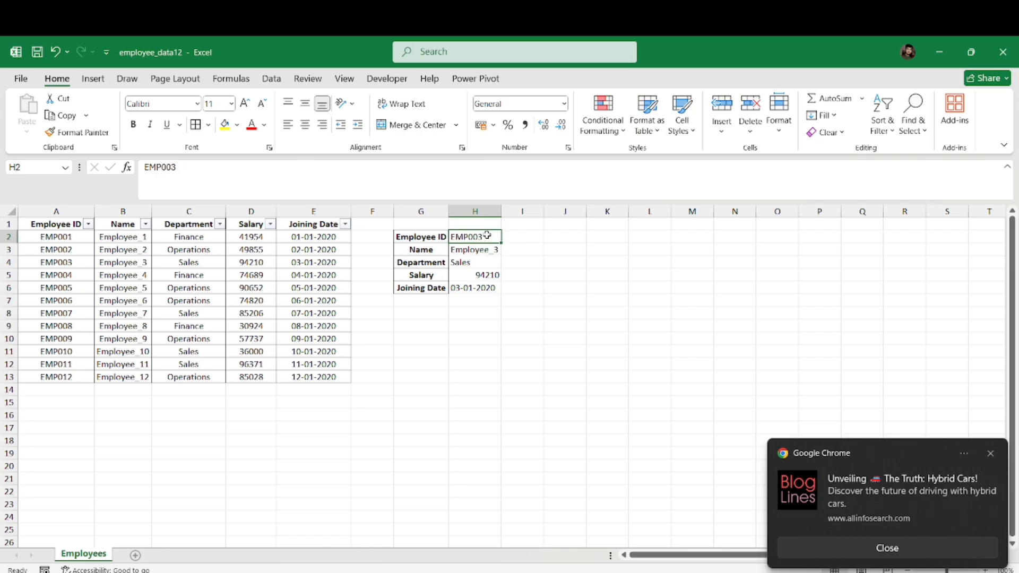
pyautogui.press('BackSpace')
pyautogui.write('4')
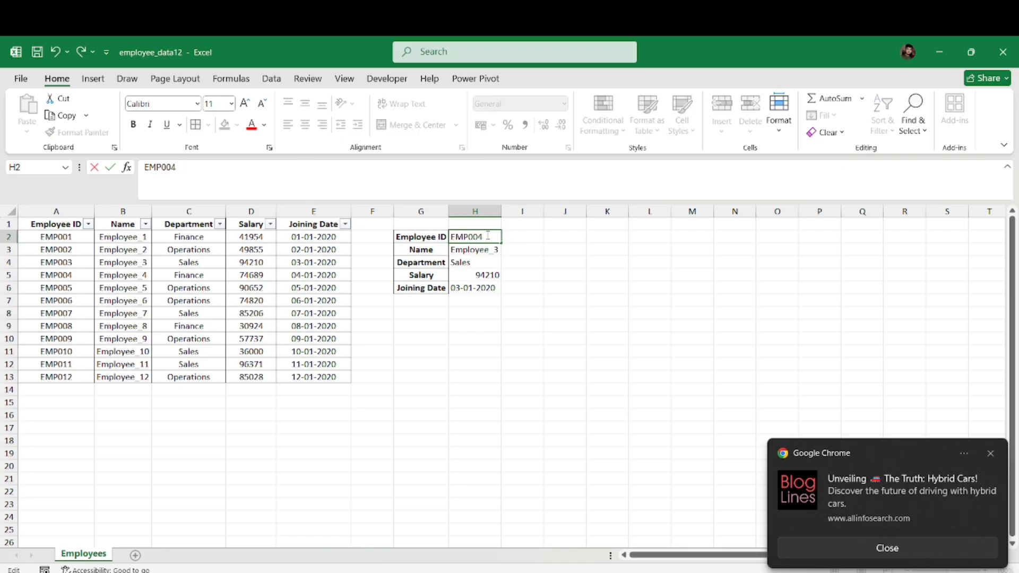
pyautogui.press('Return')
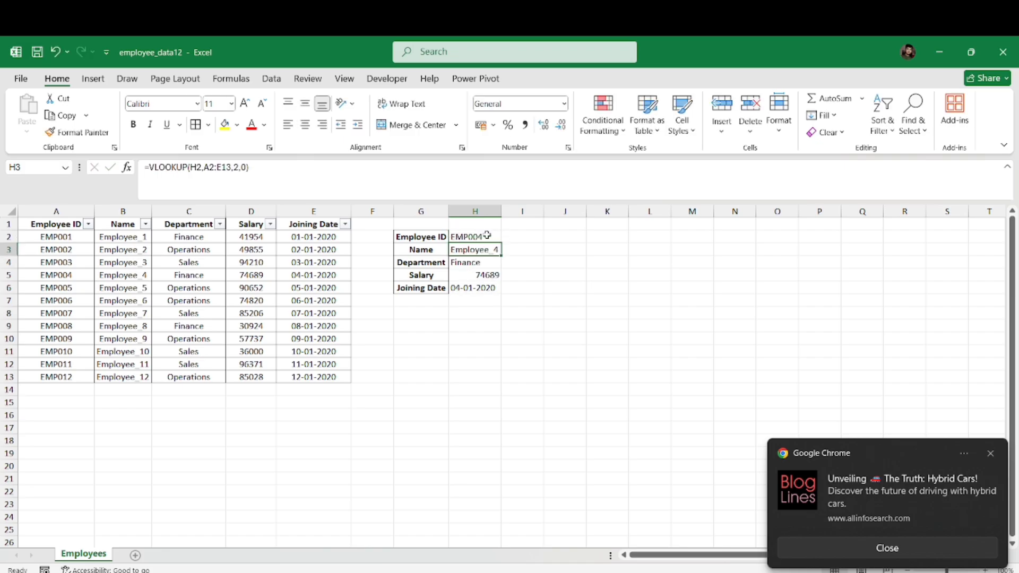
# Change the Employee ID in H2 to that of the fifth employee in the table.
pyautogui.doubleClick(487, 235)
pyautogui.press('BackSpace')
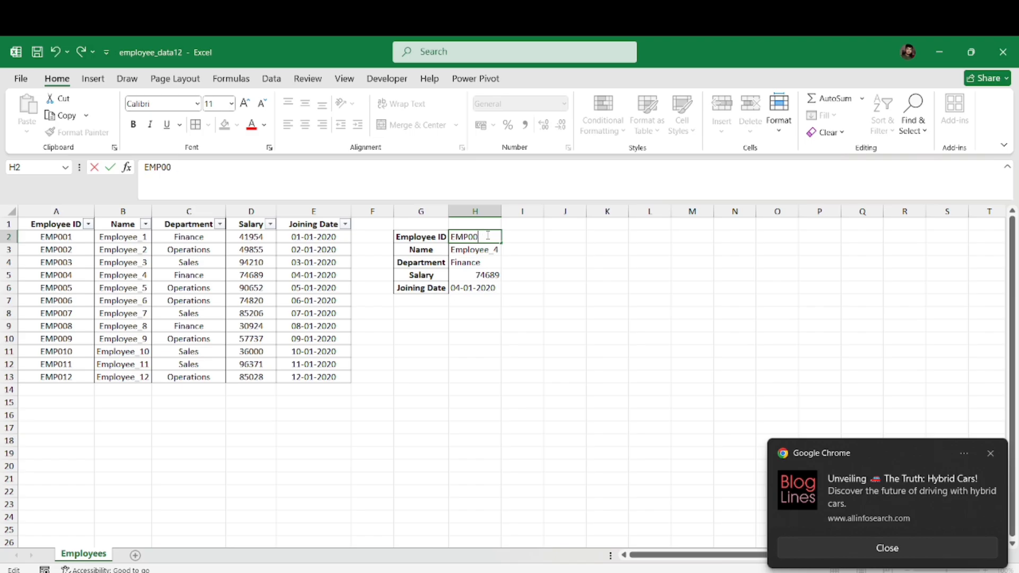
pyautogui.write('5')
pyautogui.press('Return')
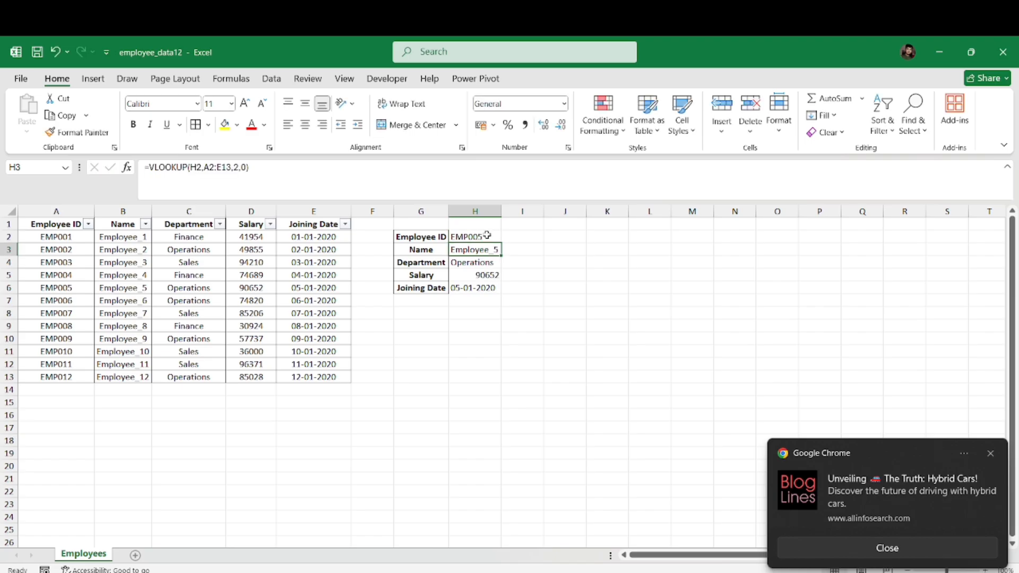
pyautogui.doubleClick(487, 236)
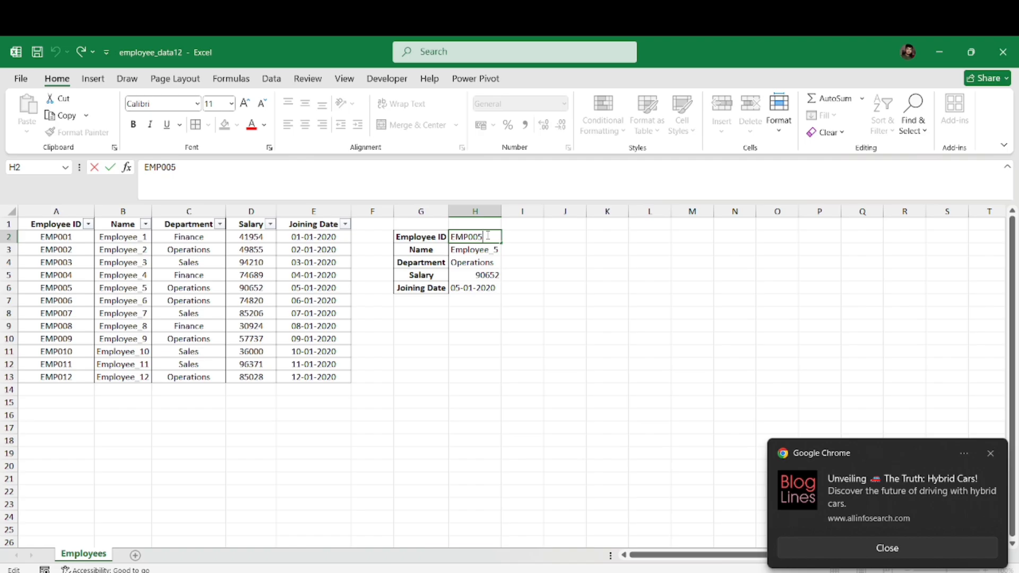
# Make the lookup value and table array in the H3 VLOOKUP formula absolute, as $H$2 and $A$2:$E$13.
pyautogui.click(491, 249)
pyautogui.doubleClick(491, 250)
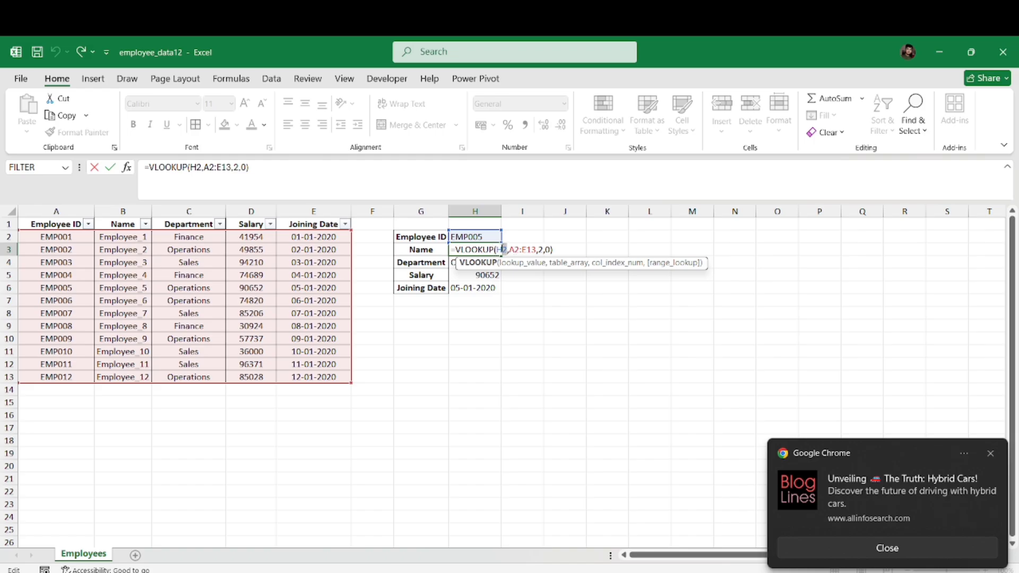
pyautogui.moveTo(507, 249); pyautogui.dragTo(497, 250)
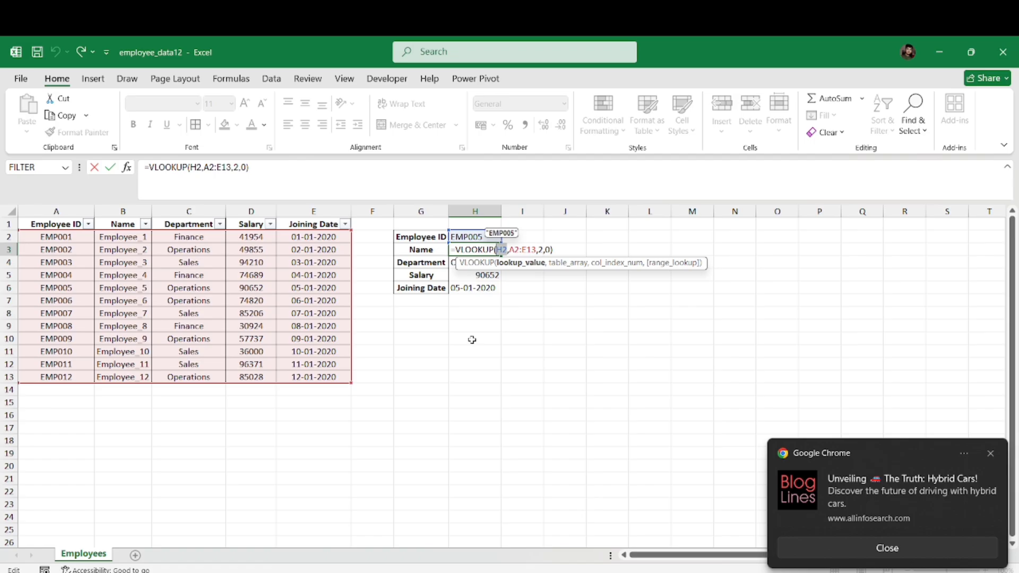
pyautogui.press('F4')
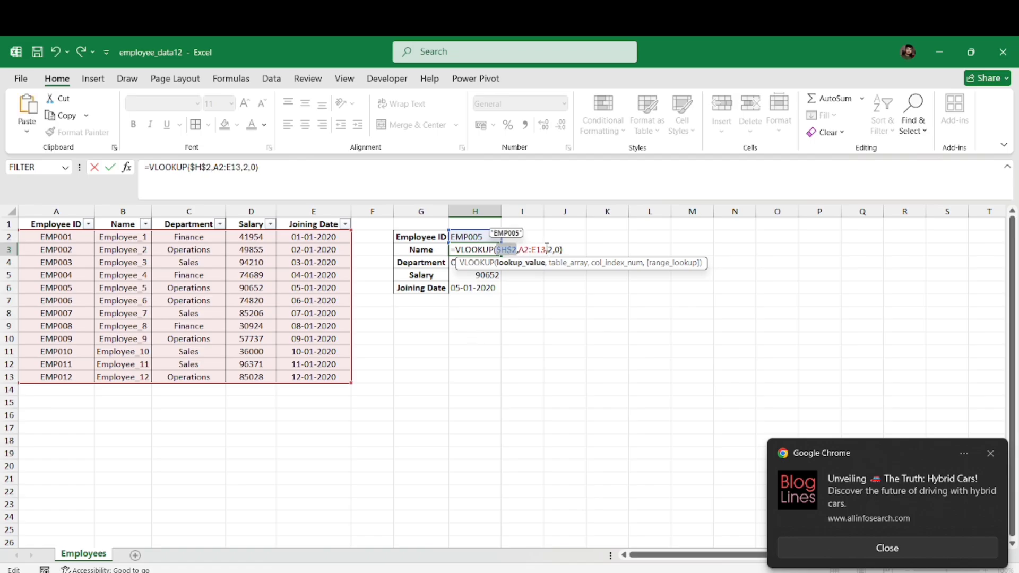
pyautogui.moveTo(547, 247); pyautogui.dragTo(521, 249)
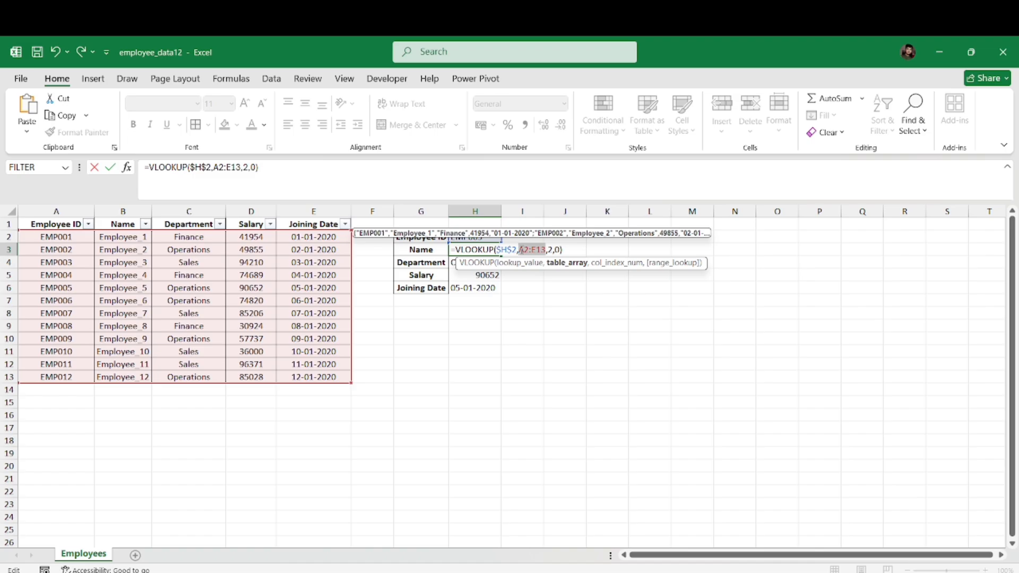
pyautogui.press('F4')
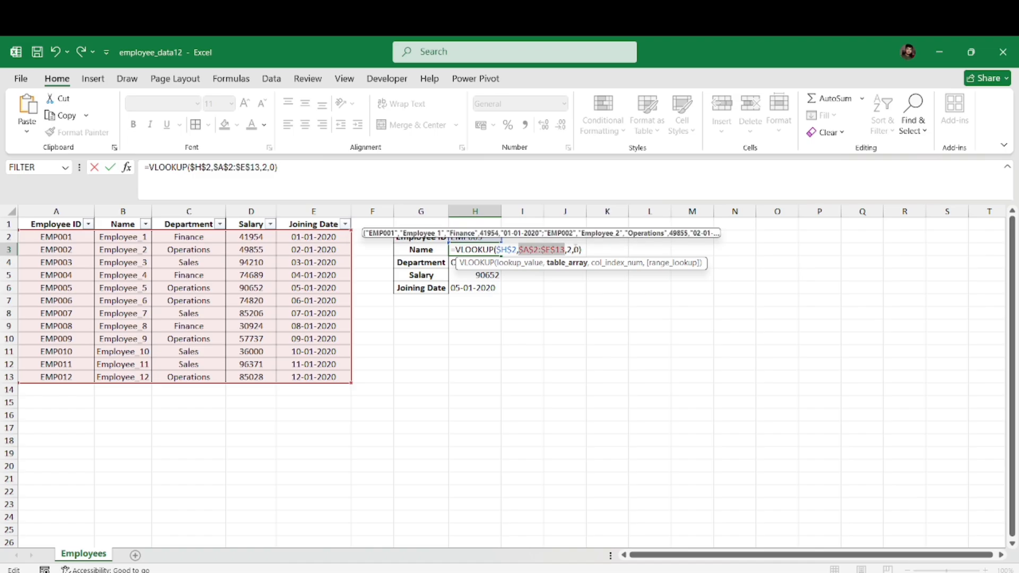
pyautogui.click(580, 249)
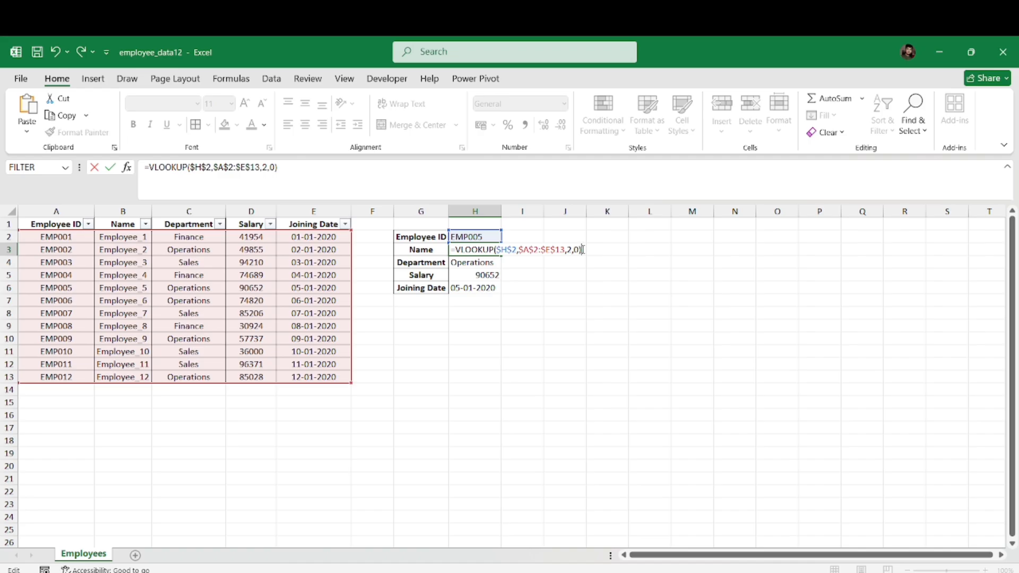
pyautogui.press('Return')
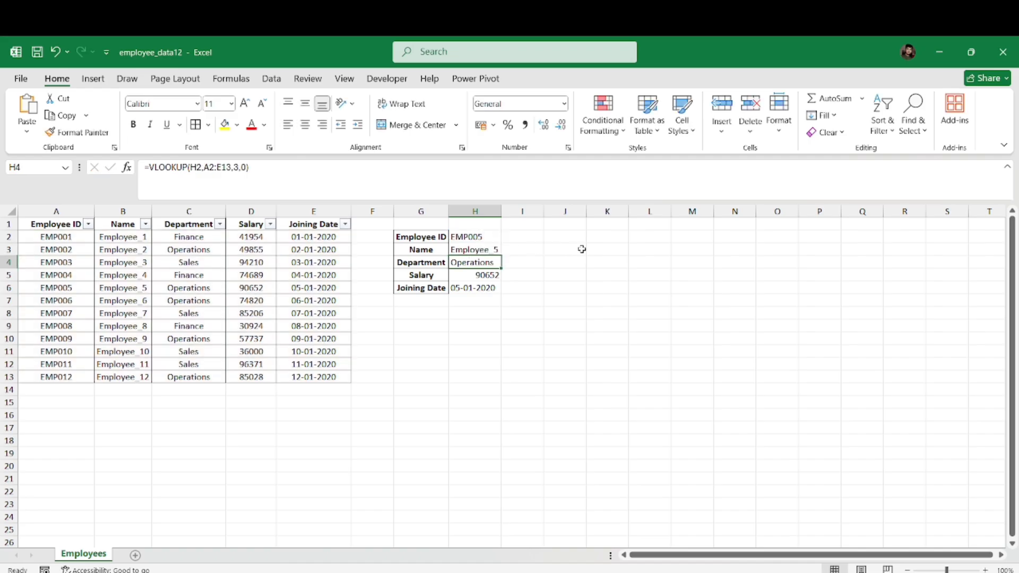
# Fill the H3 formula down through H6 and inspect its column index argument.
pyautogui.click(493, 249)
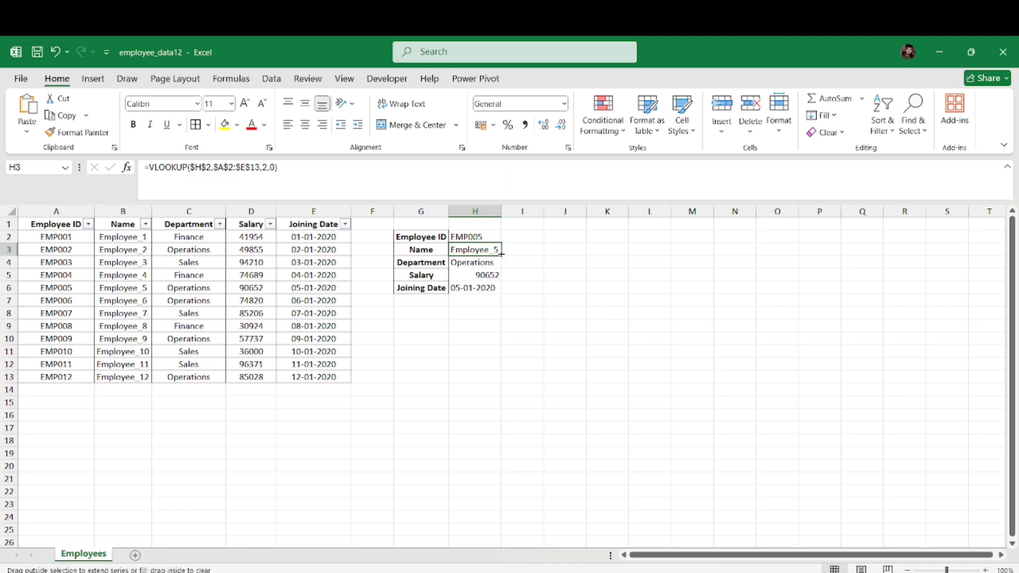
pyautogui.doubleClick(502, 255)
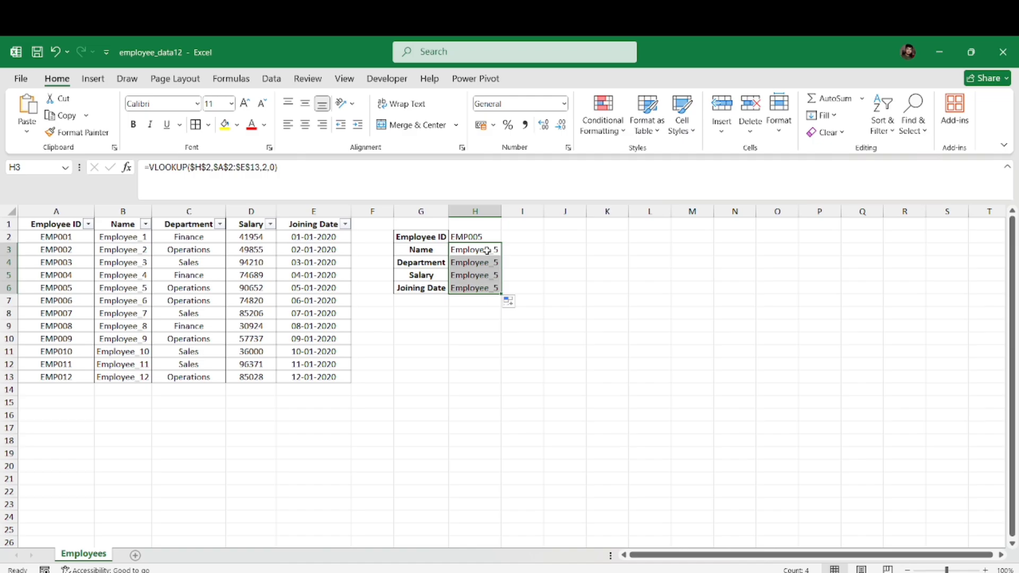
pyautogui.doubleClick(486, 250)
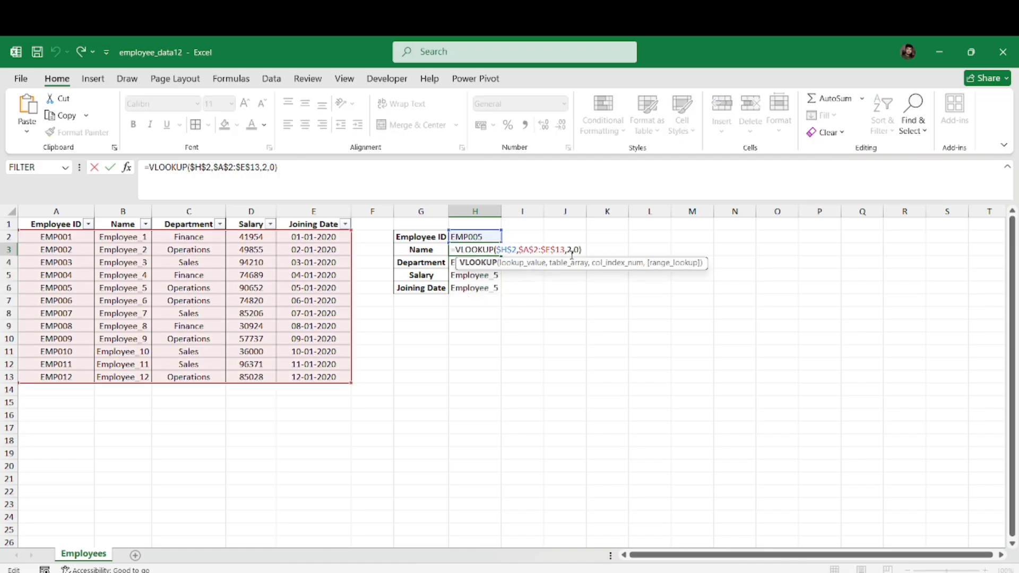
# Enter the column index numbers 1 to 5 in F2:F6, beside the detail list labels.
pyautogui.click(382, 236)
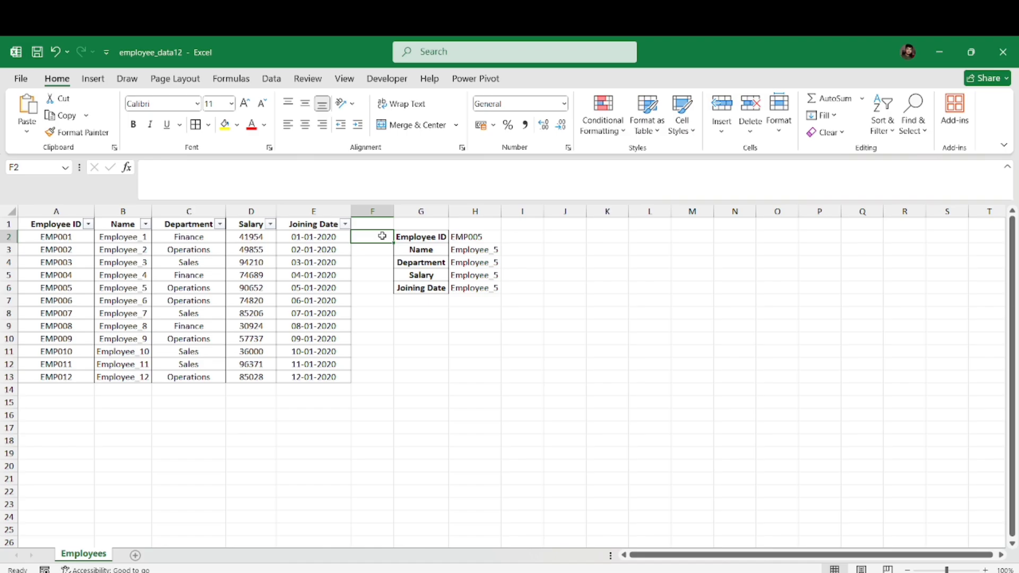
pyautogui.write('1')
pyautogui.press('Return')
pyautogui.write('2')
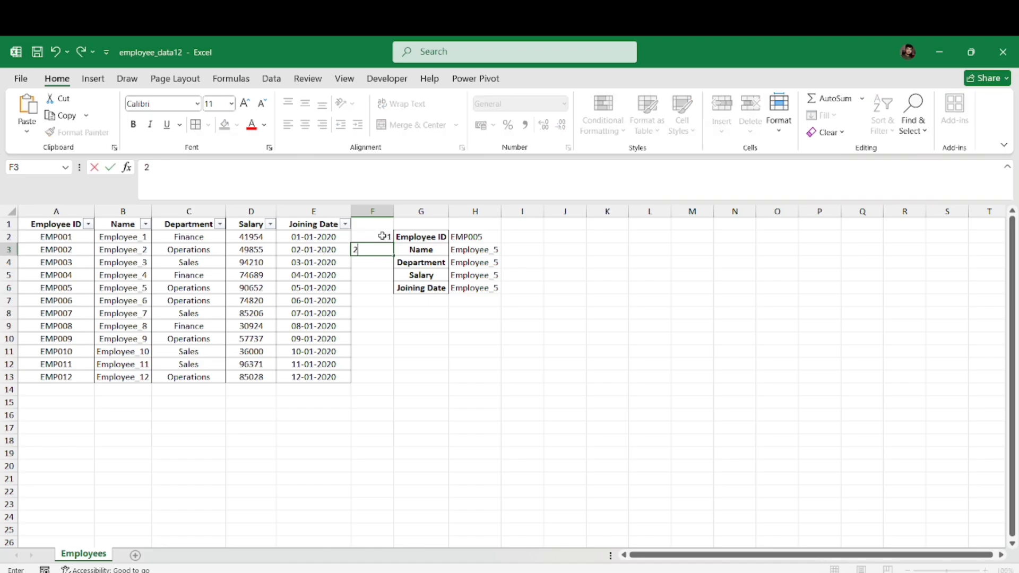
pyautogui.press('Return')
pyautogui.write('3')
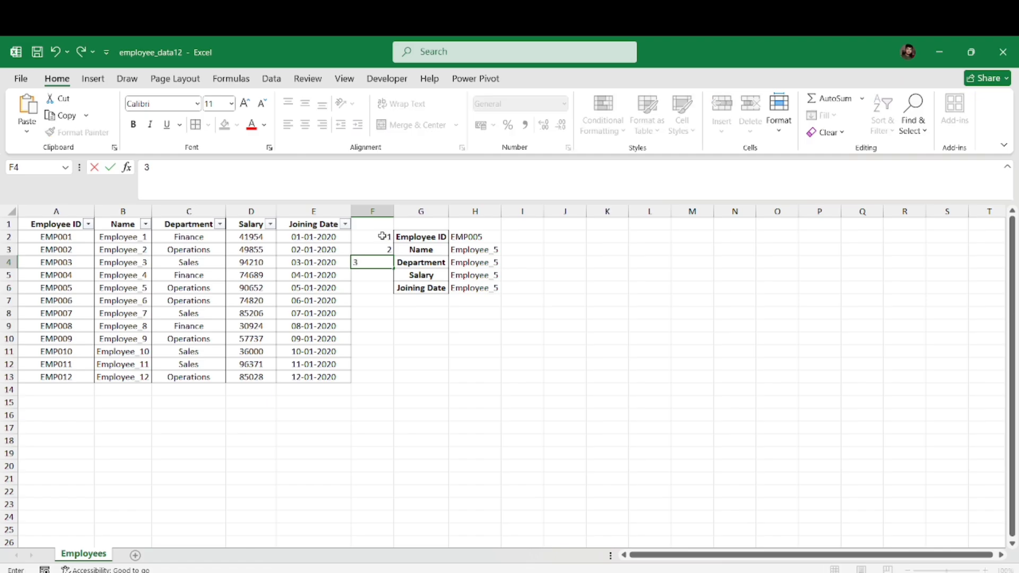
pyautogui.press('Return')
pyautogui.write('4')
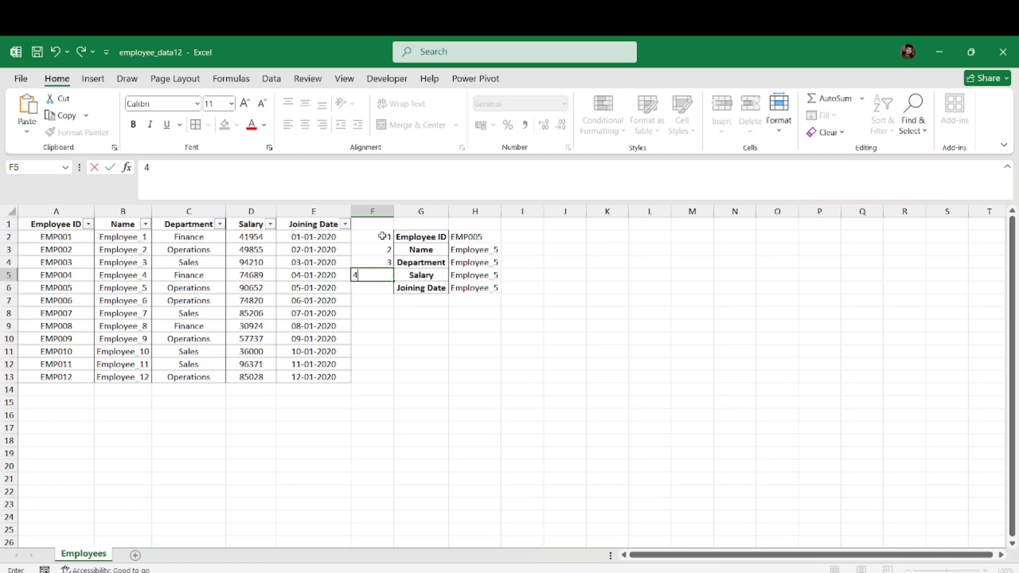
pyautogui.press('Return')
pyautogui.write('5')
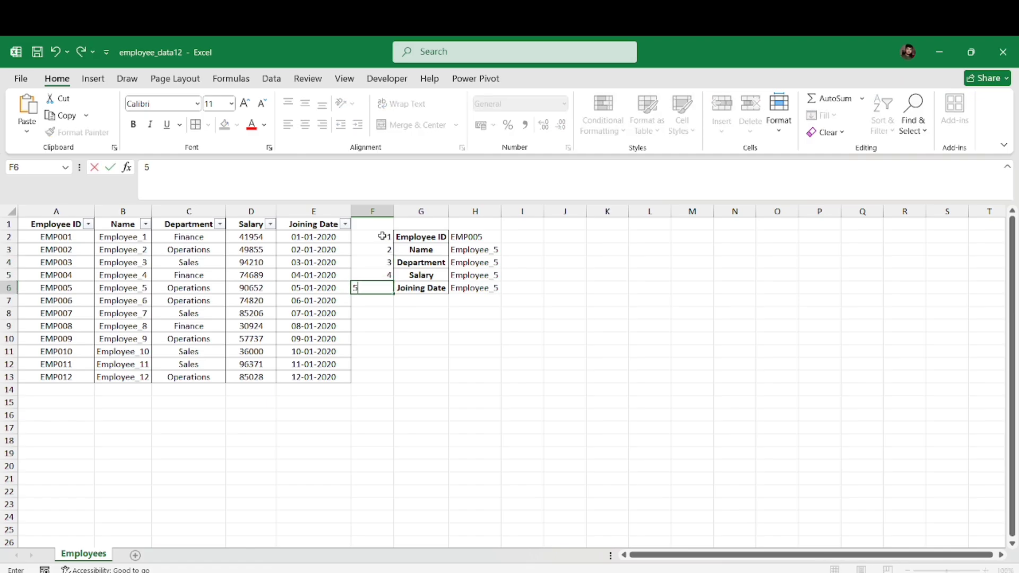
pyautogui.press('Return')
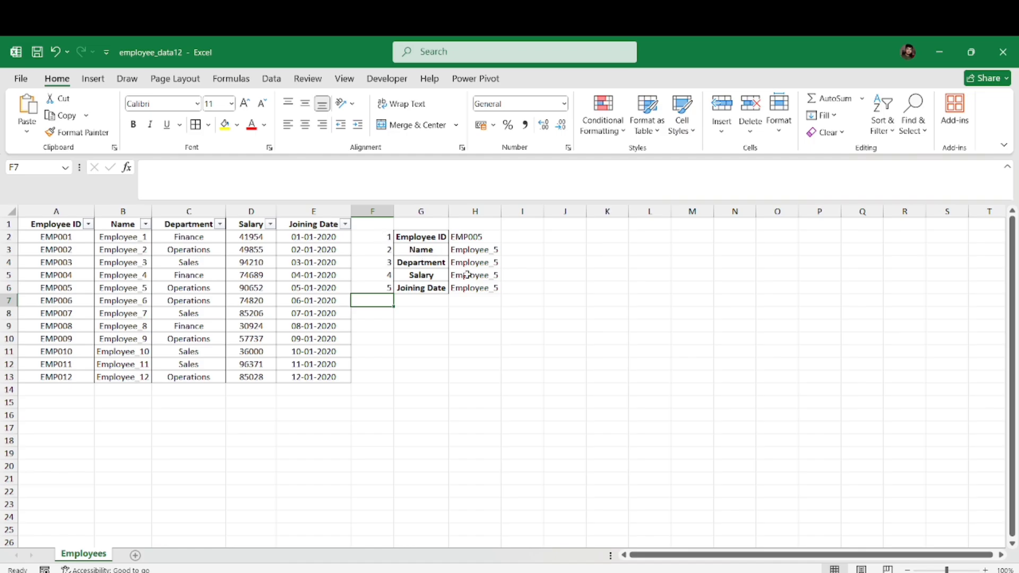
# Replace the fixed column index in the H3 VLOOKUP formula with a relative reference to F3.
pyautogui.doubleClick(494, 251)
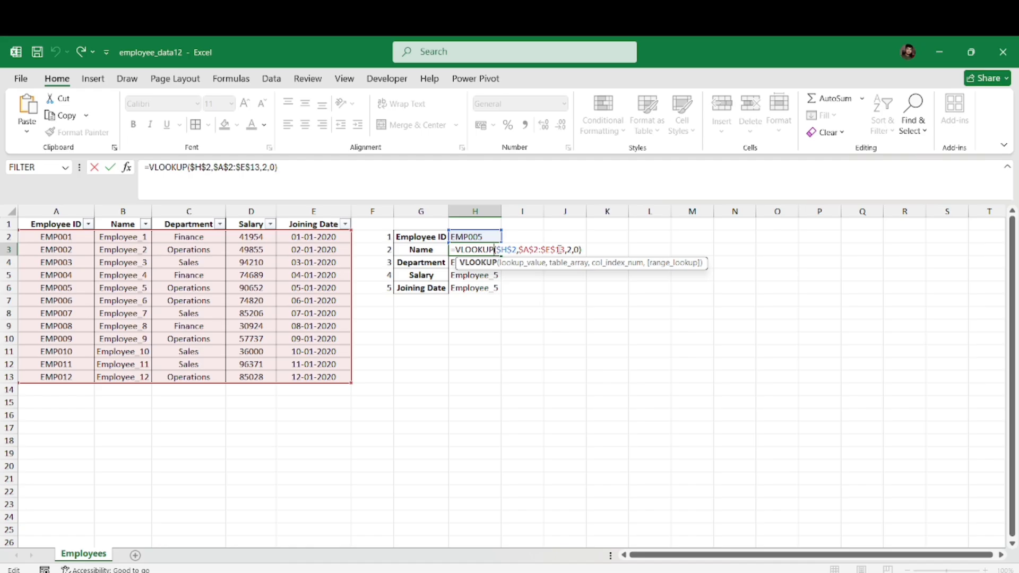
pyautogui.click(572, 249)
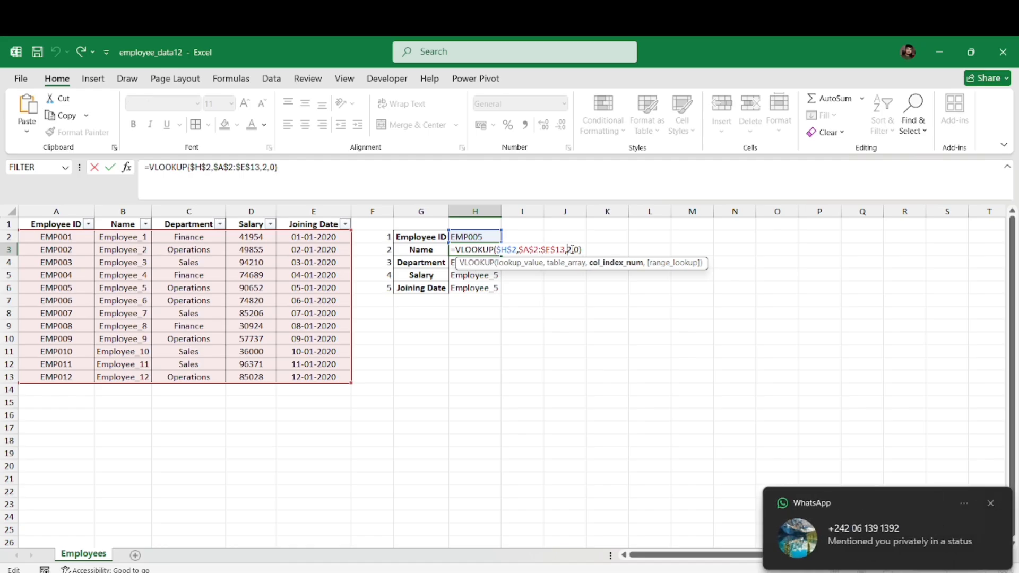
pyautogui.press('BackSpace')
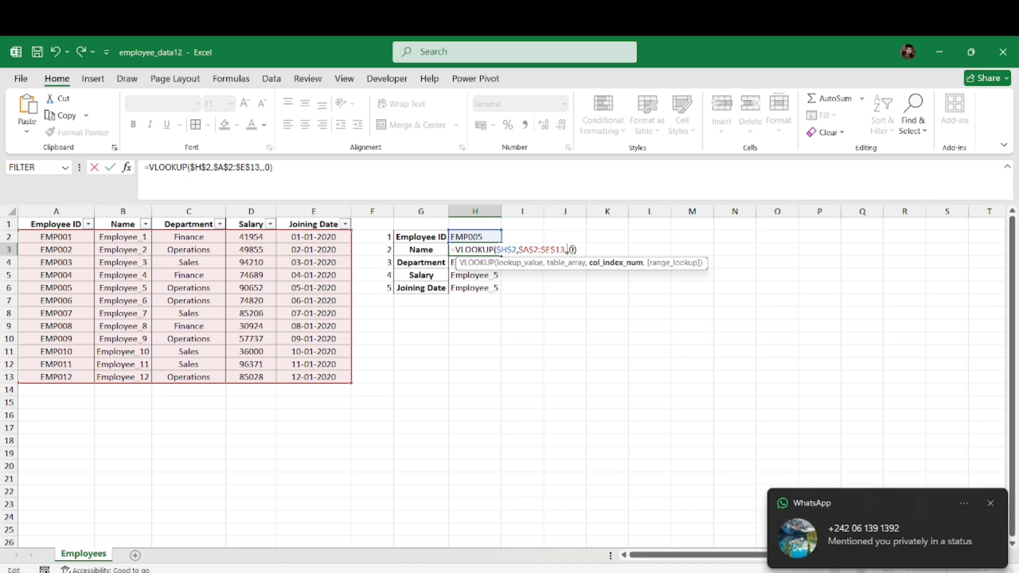
pyautogui.click(382, 251)
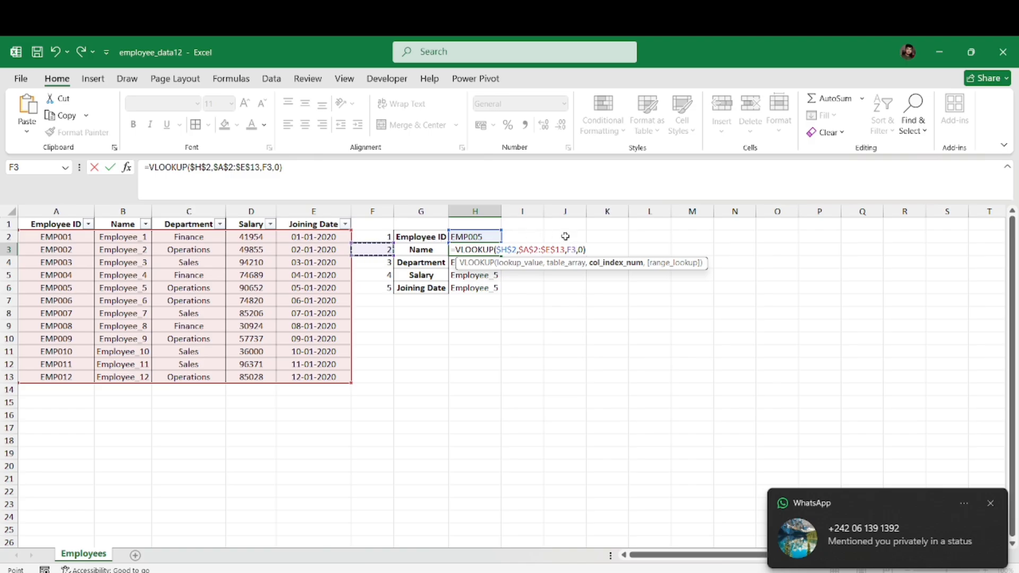
pyautogui.click(588, 249)
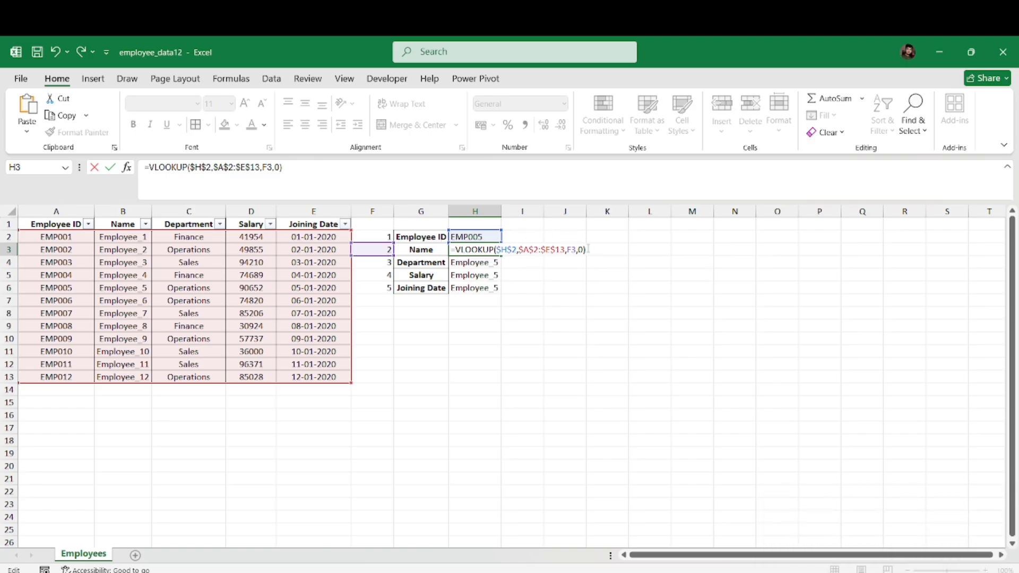
pyautogui.press('Return')
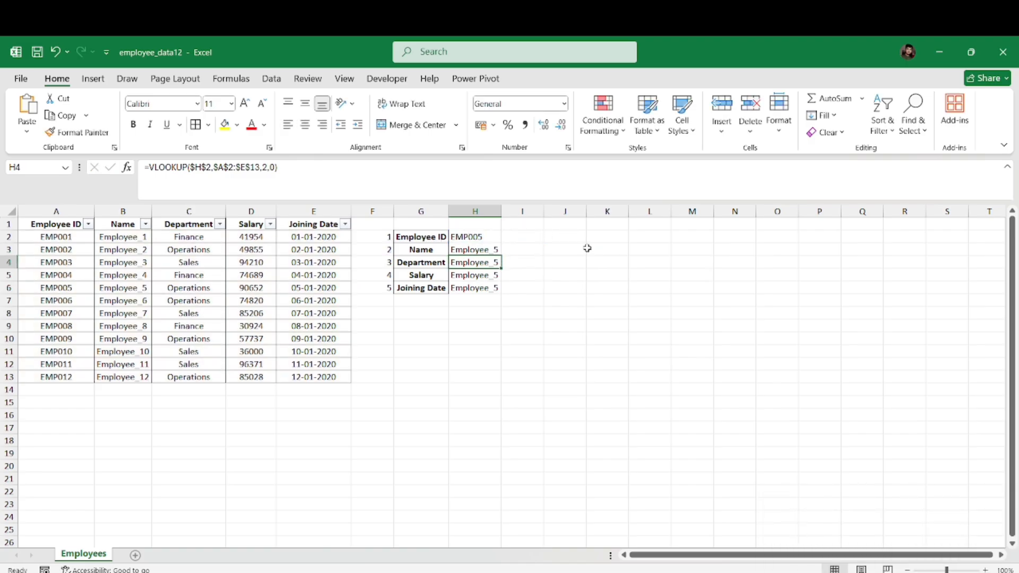
# Fill the updated H3 formula down through H6 to look up the department, salary and joining date.
pyautogui.click(487, 251)
pyautogui.moveTo(501, 255); pyautogui.dragTo(501, 293)
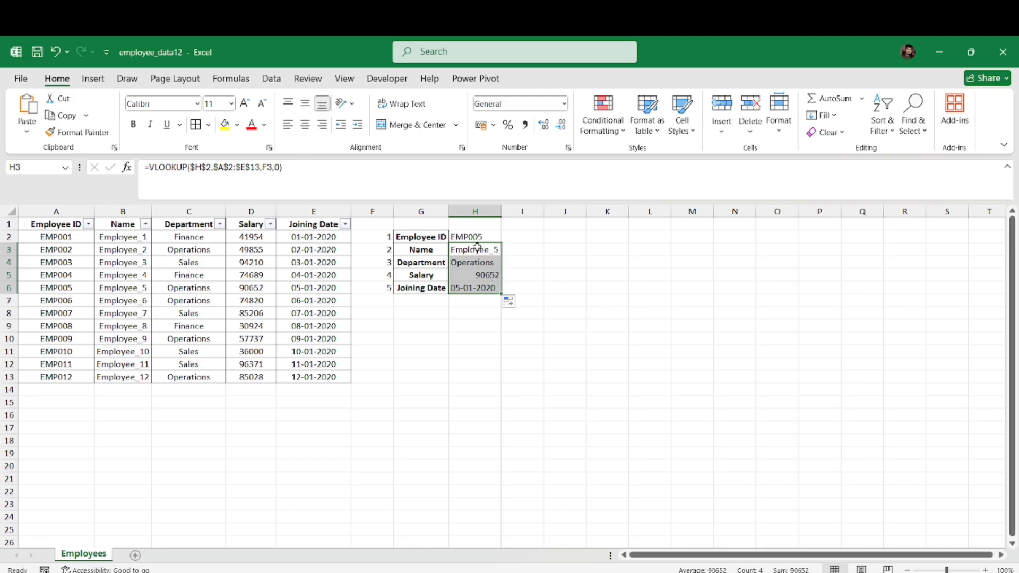
pyautogui.click(477, 247)
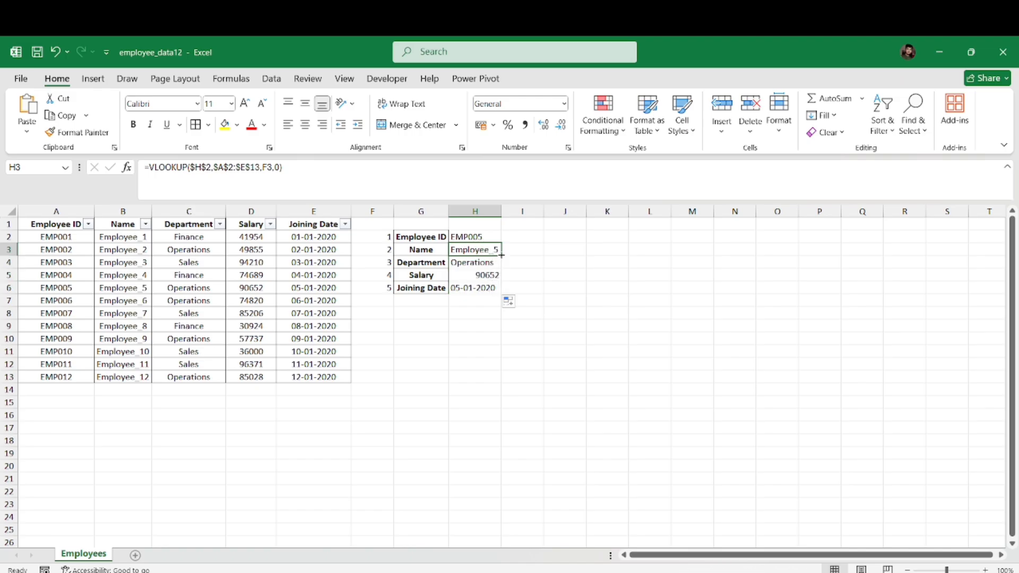
pyautogui.moveTo(500, 256); pyautogui.dragTo(498, 297)
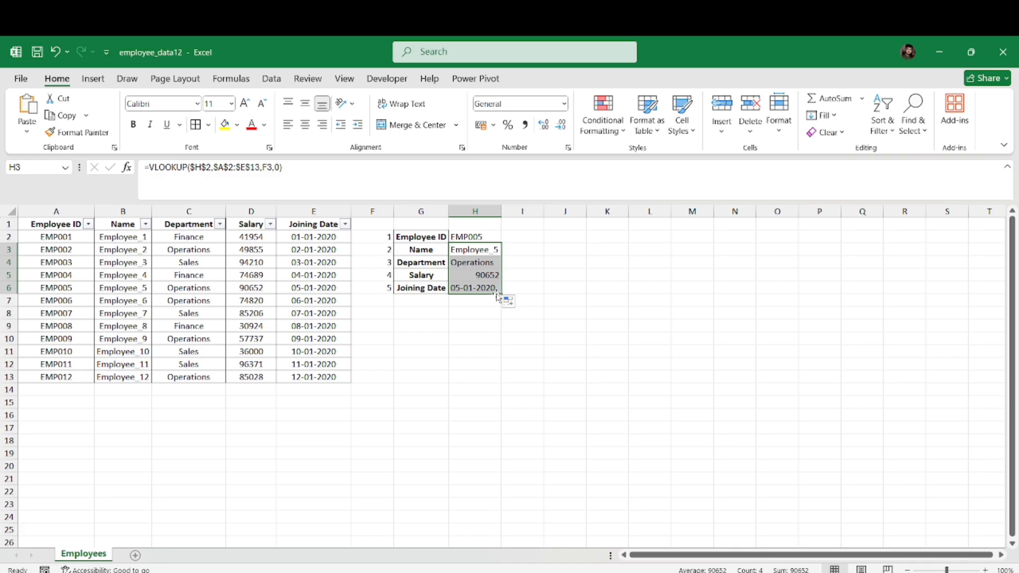
pyautogui.click(520, 265)
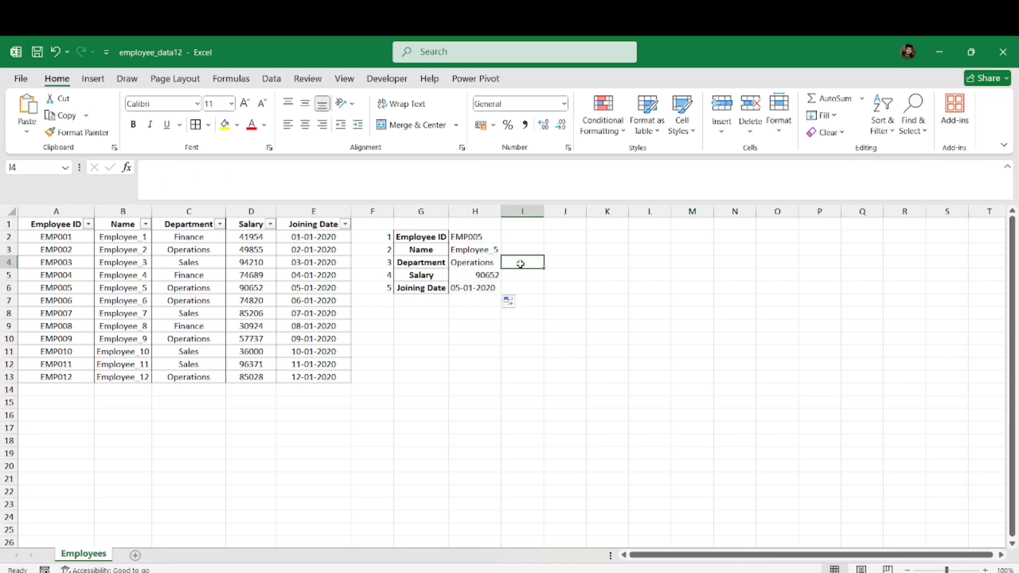
# Delete the helper index cells F2:F6, shifting the remaining cells left.
pyautogui.click(489, 248)
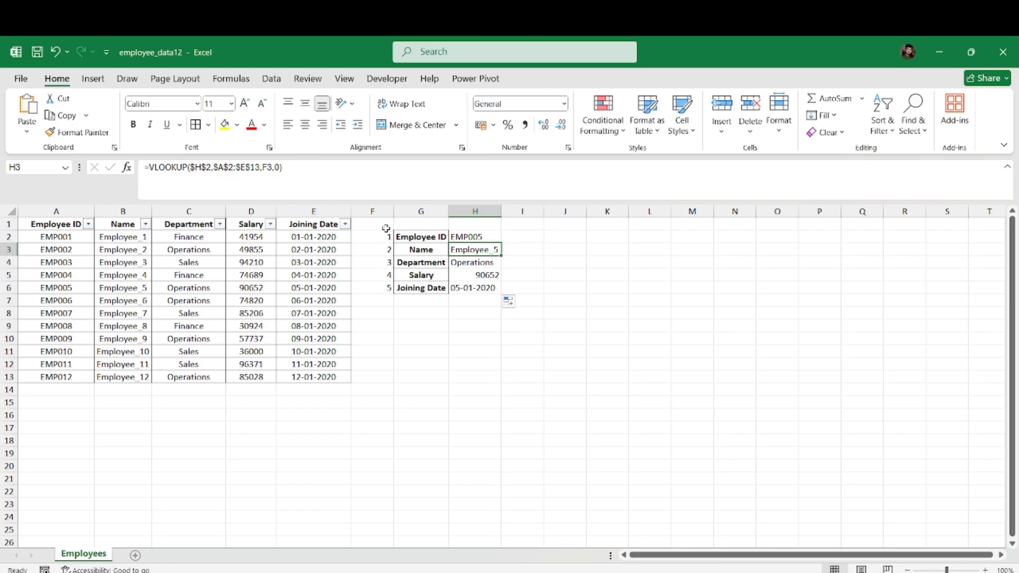
pyautogui.moveTo(380, 236); pyautogui.dragTo(383, 297)
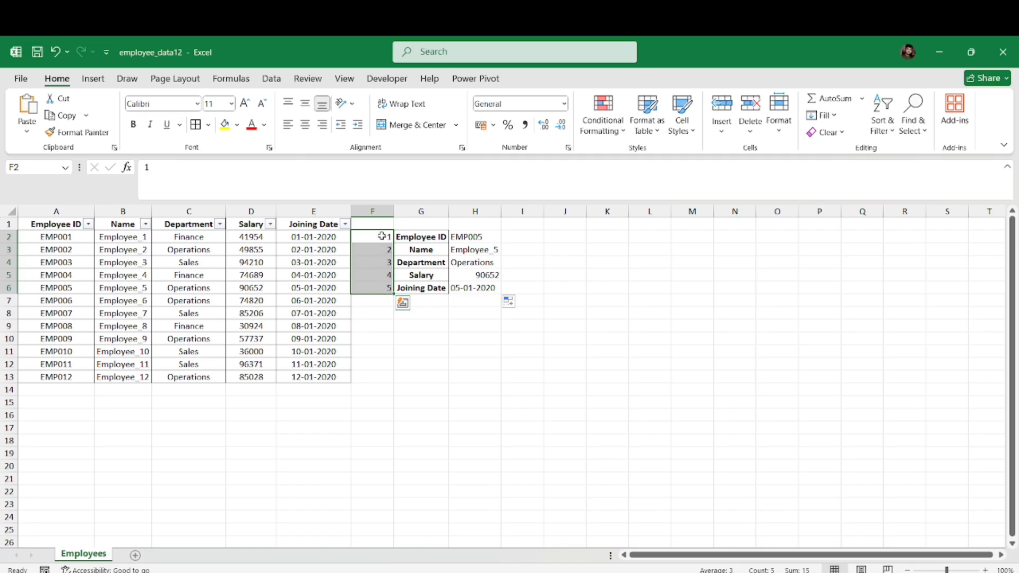
pyautogui.rightClick(382, 237)
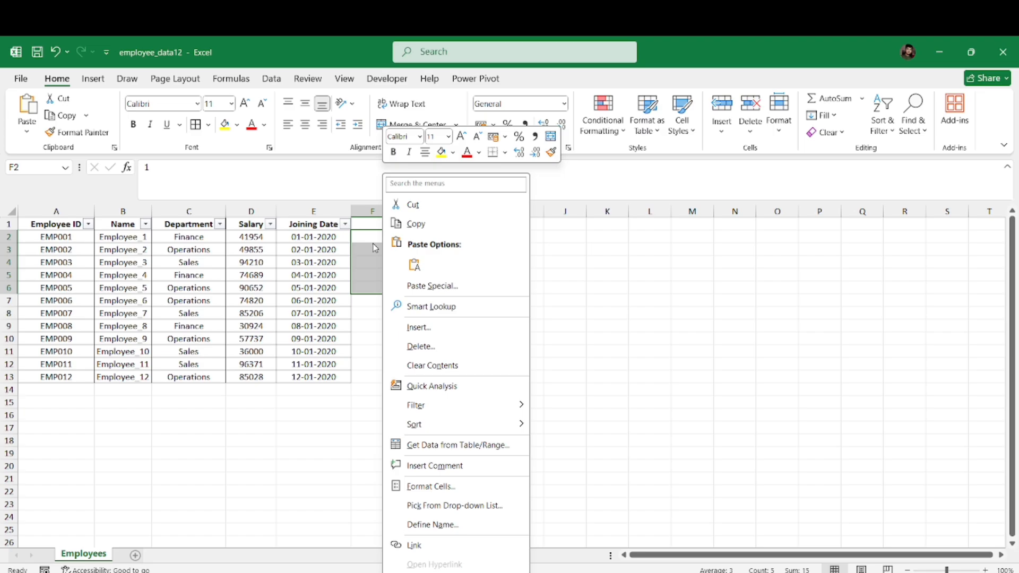
pyautogui.click(412, 345)
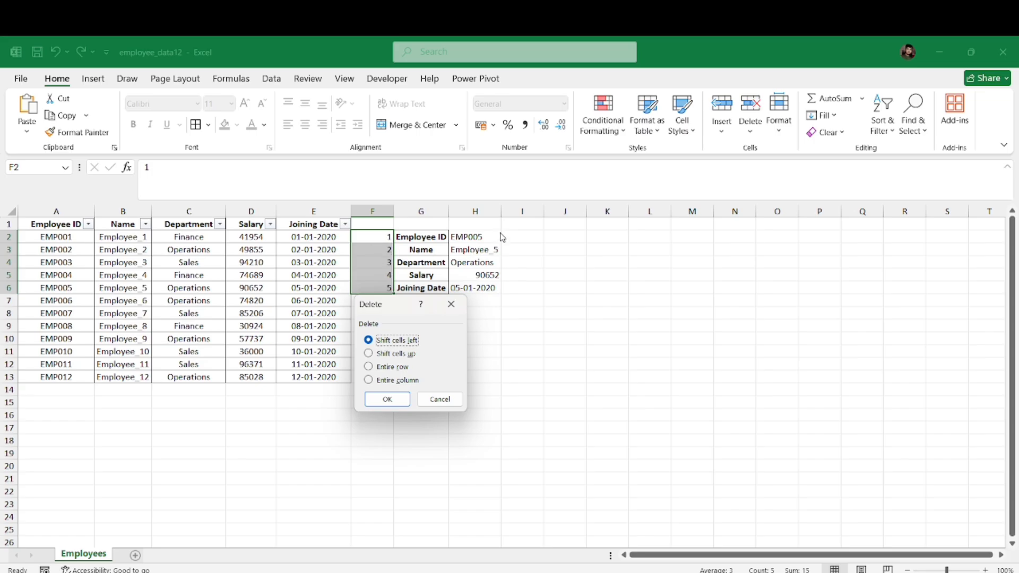
pyautogui.click(388, 403)
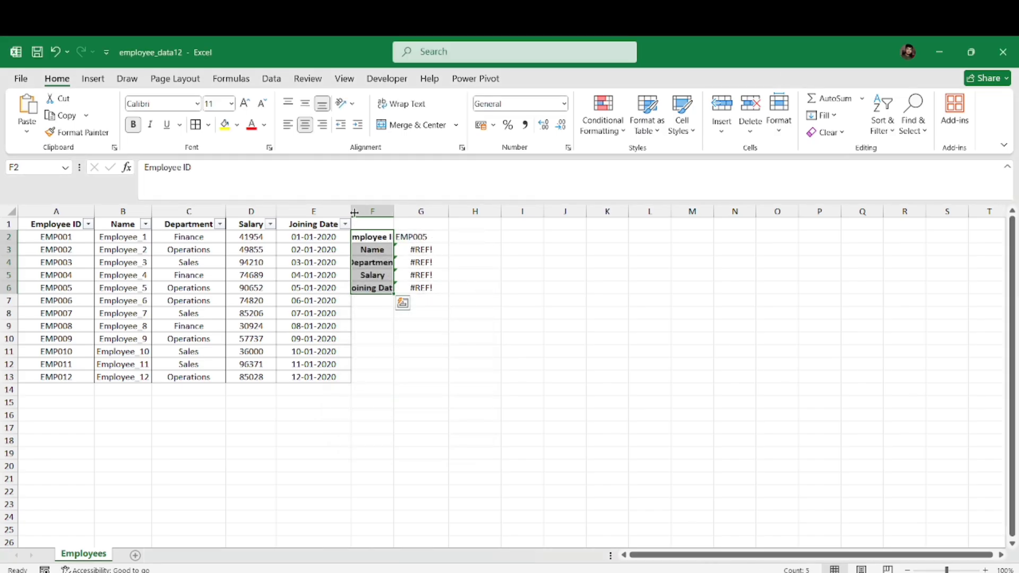
# Widen column E slightly and autofit column F to the detail list labels.
pyautogui.moveTo(352, 210)
pyautogui.mouseDown()
pyautogui.moveTo(378, 208)
pyautogui.moveTo(363, 209)
pyautogui.mouseUp()
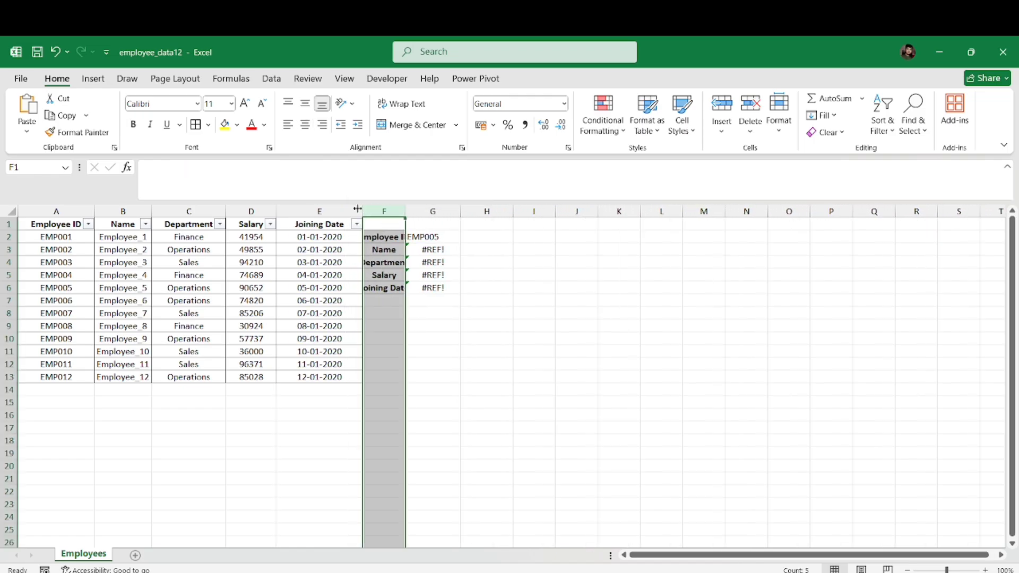
pyautogui.click(346, 207)
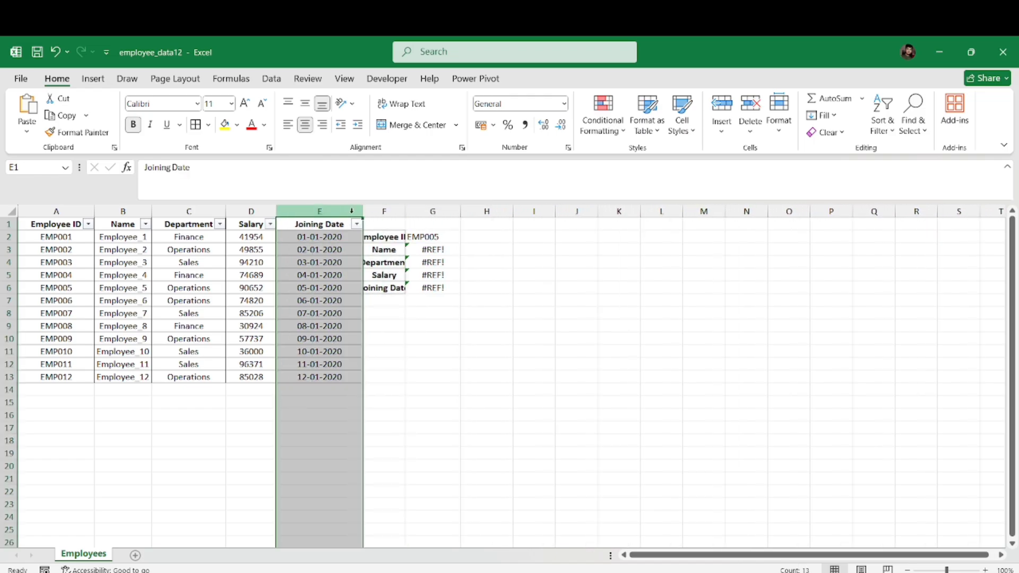
pyautogui.click(470, 288)
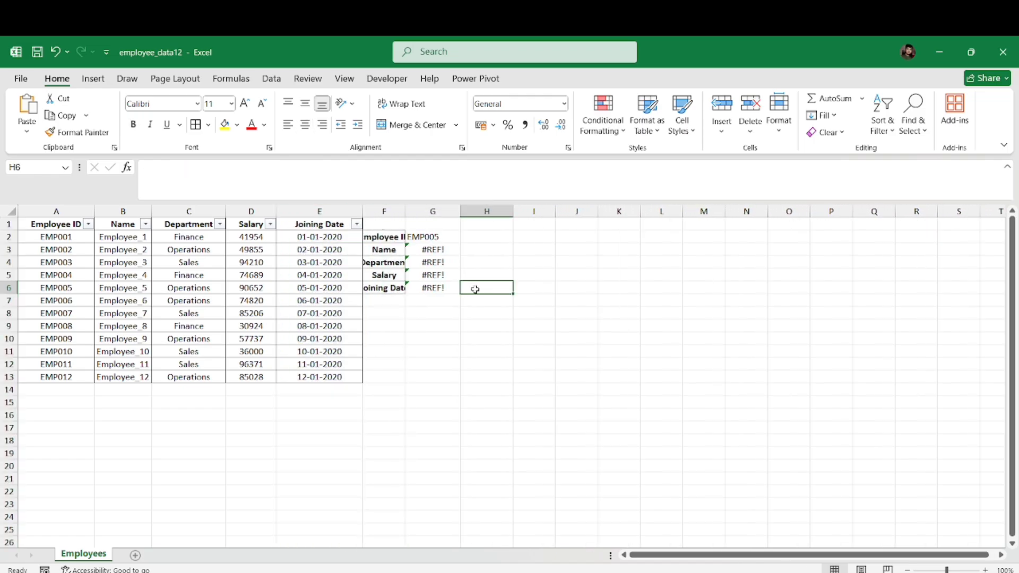
pyautogui.doubleClick(406, 215)
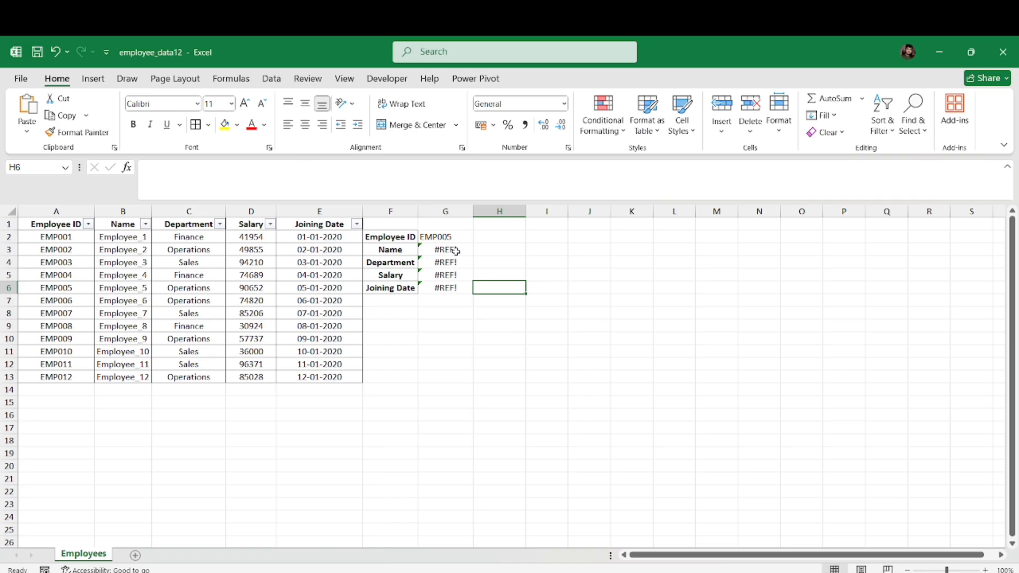
# Enter =ROW() in the empty cell L5 to test the row number function.
pyautogui.click(664, 275)
pyautogui.write('=')
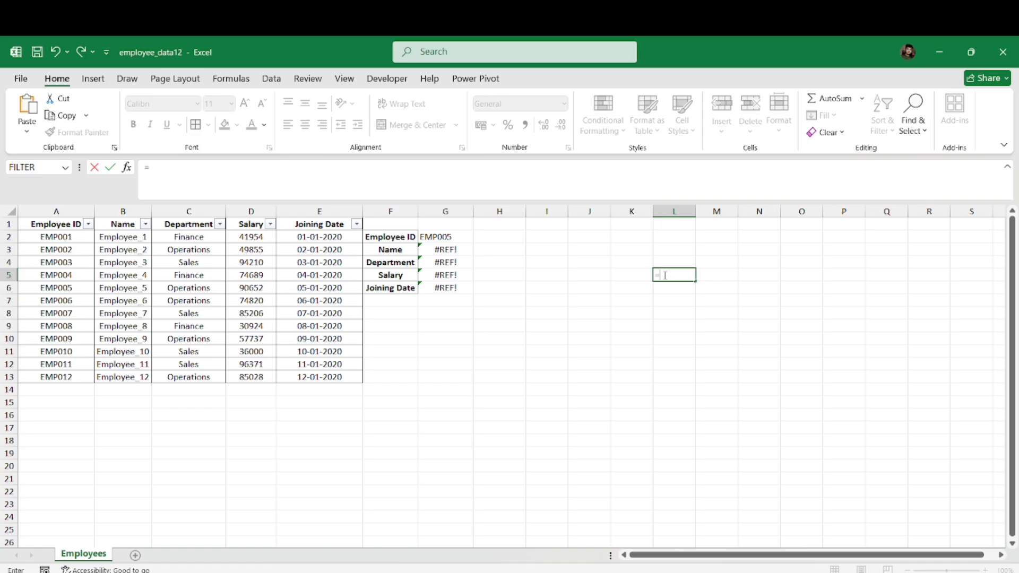
pyautogui.write('r')
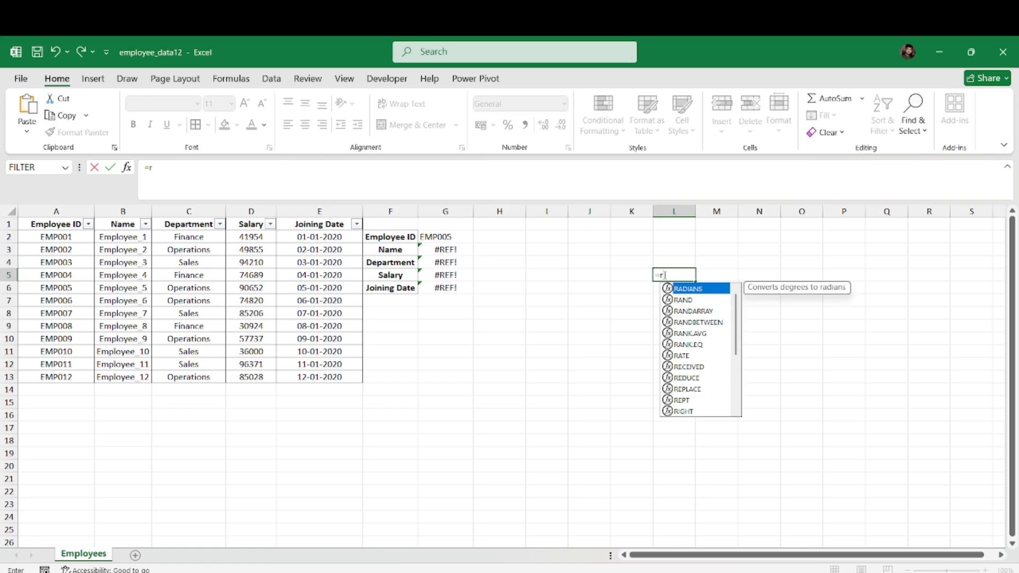
pyautogui.write('ow')
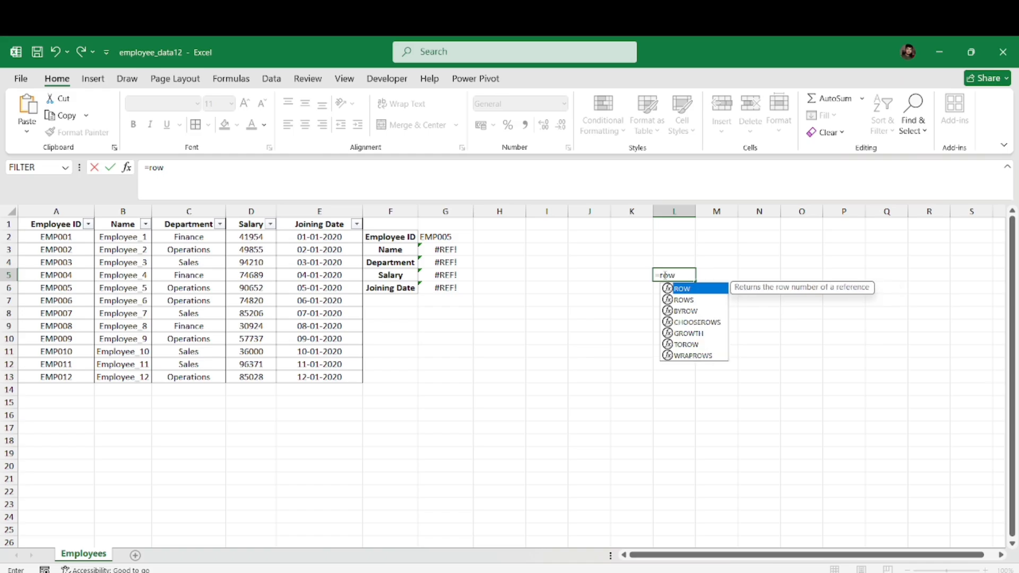
pyautogui.write('()')
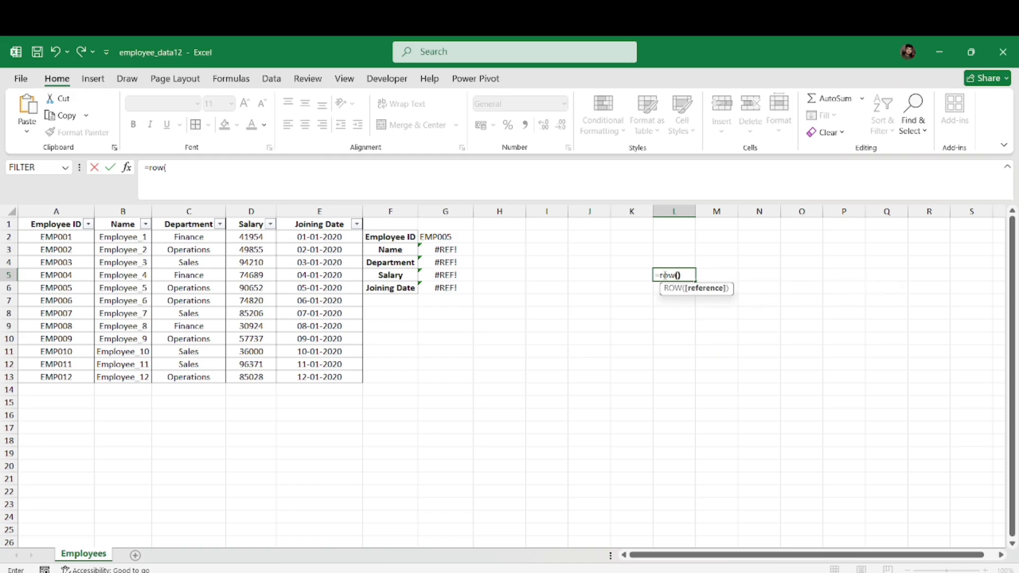
pyautogui.press('Return')
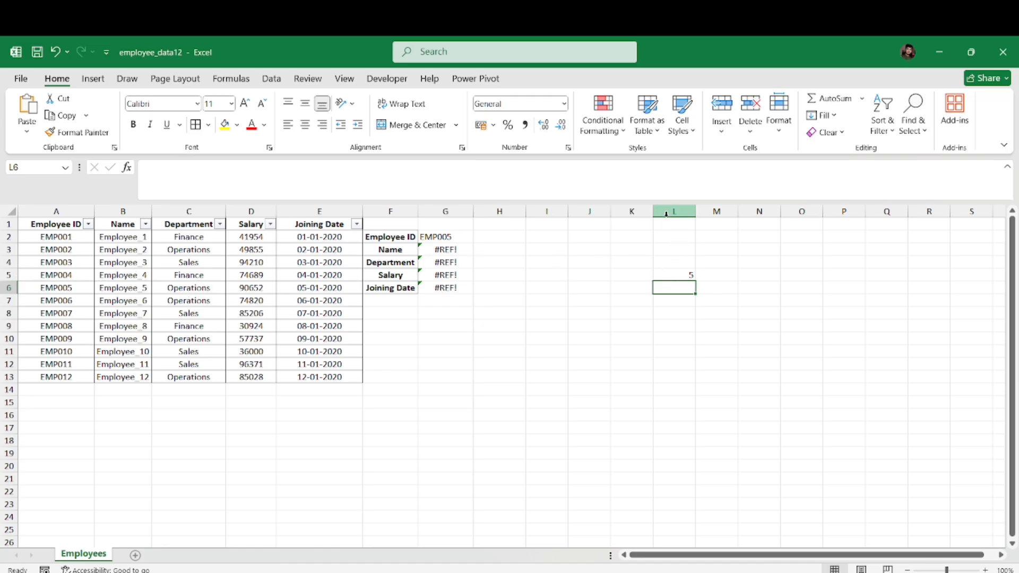
pyautogui.click(679, 275)
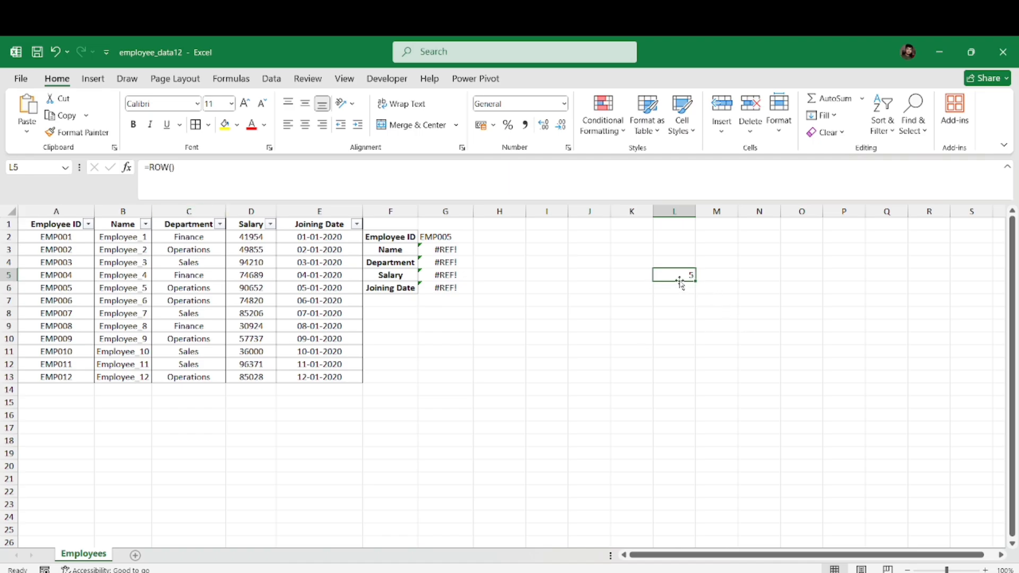
# Enter =ROW() in M11 as a second test of the function in another row.
pyautogui.click(699, 354)
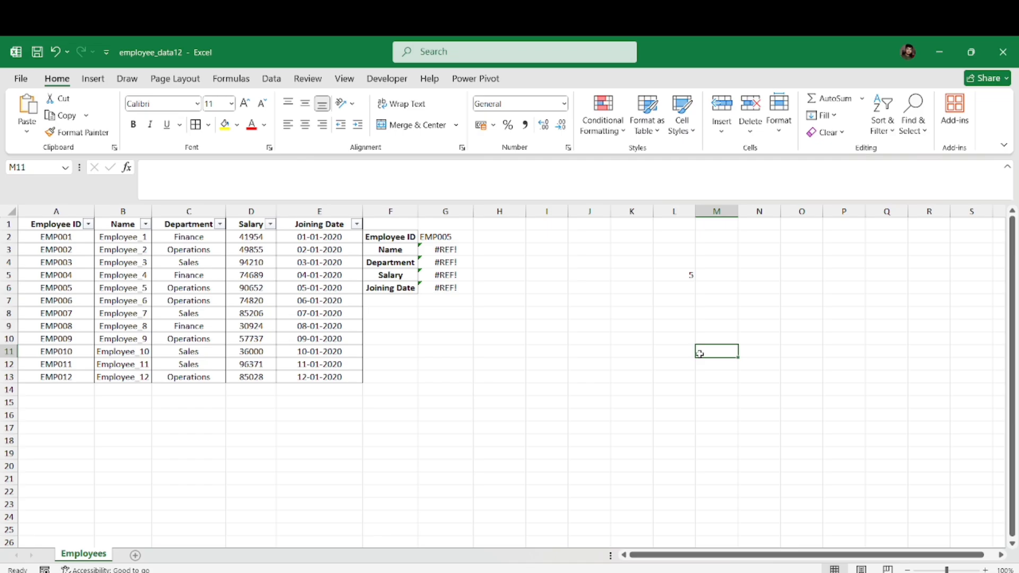
pyautogui.write('=row')
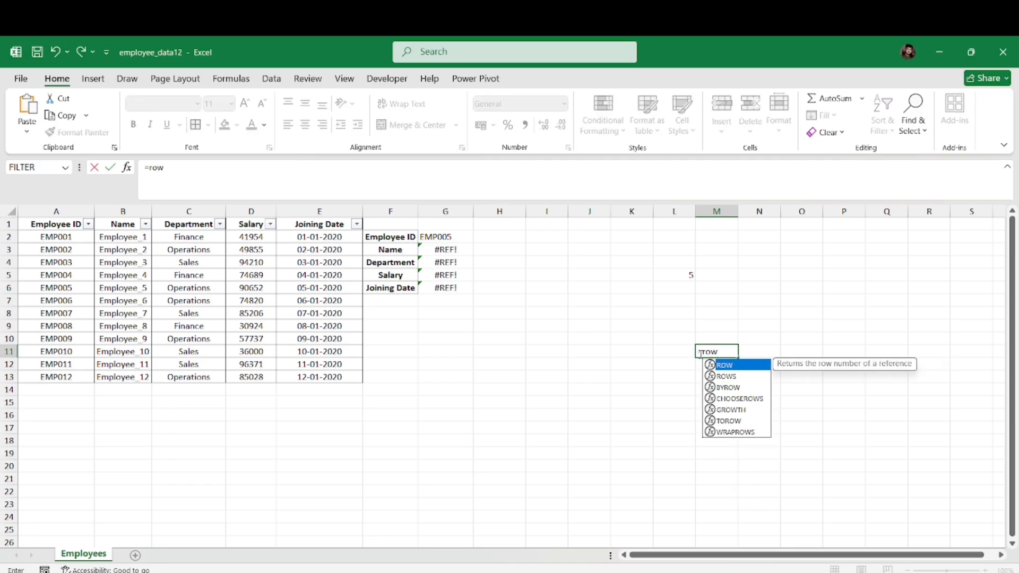
pyautogui.write('()')
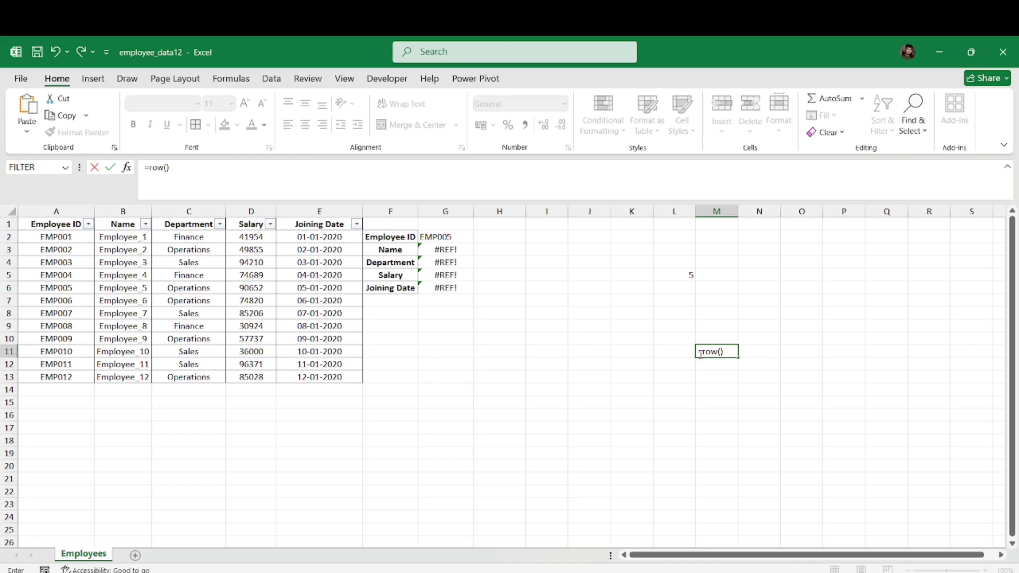
pyautogui.press('Return')
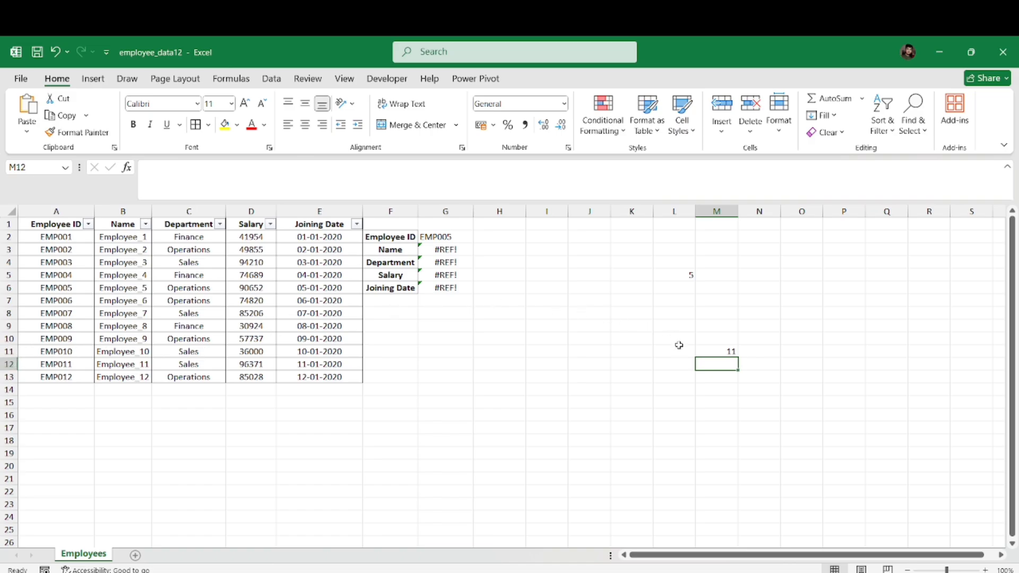
pyautogui.click(714, 352)
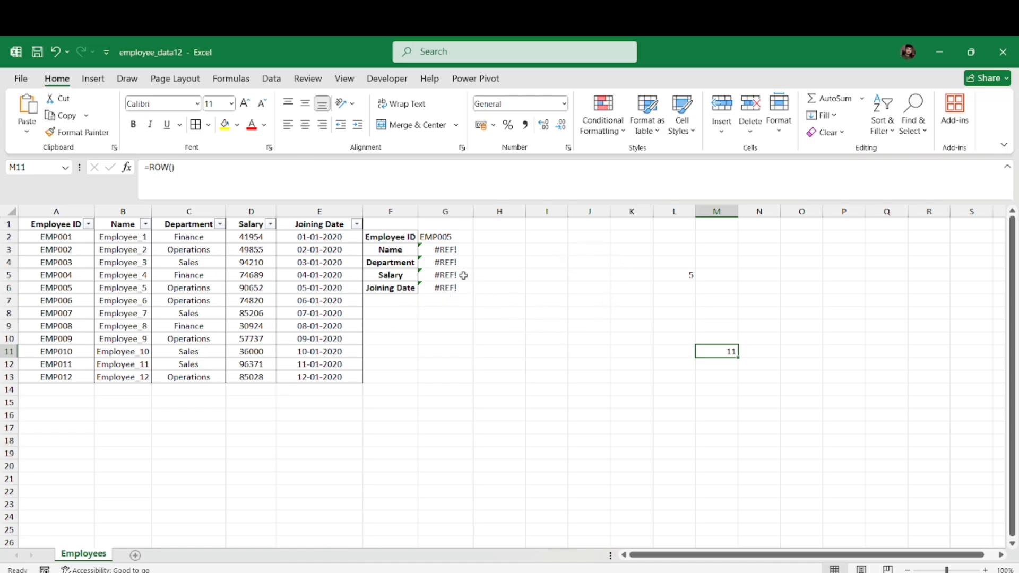
# Replace the broken #REF! column index in the G3 VLOOKUP formula with ROW()-1.
pyautogui.click(458, 248)
pyautogui.doubleClick(458, 248)
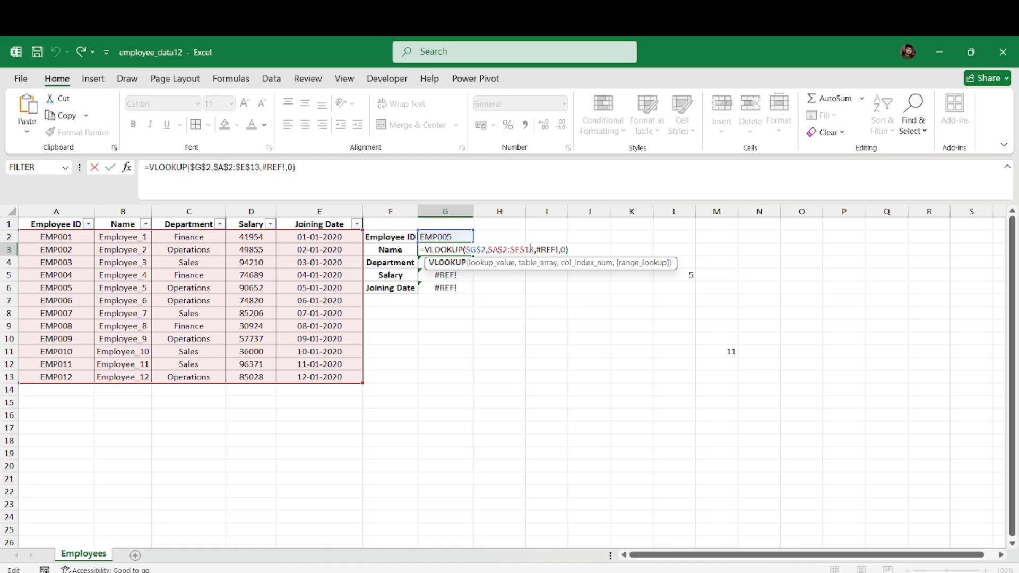
pyautogui.click(556, 250)
pyautogui.moveTo(556, 250); pyautogui.dragTo(544, 250)
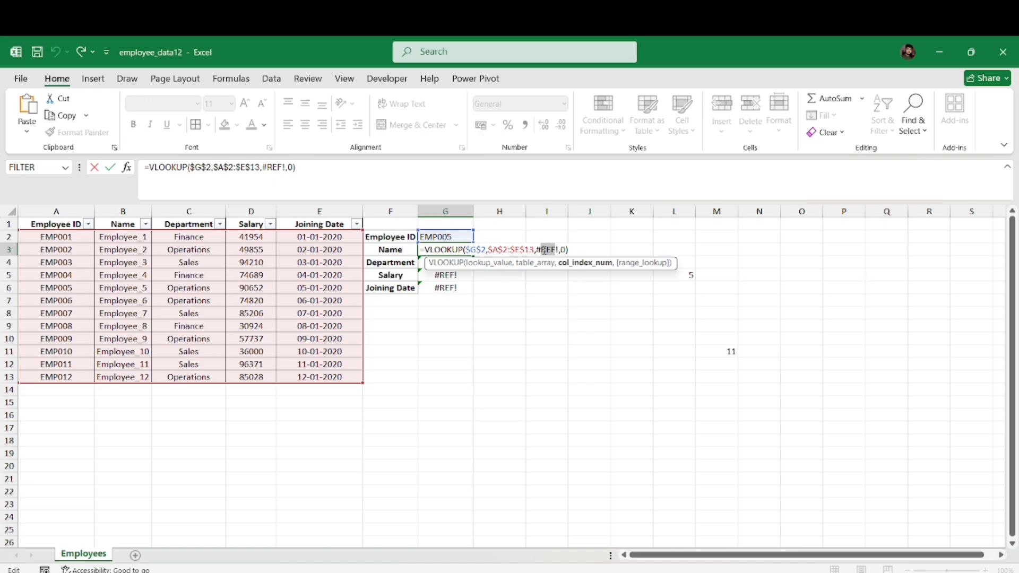
pyautogui.click(558, 249)
pyautogui.moveTo(559, 250); pyautogui.dragTo(536, 249)
pyautogui.press('BackSpace')
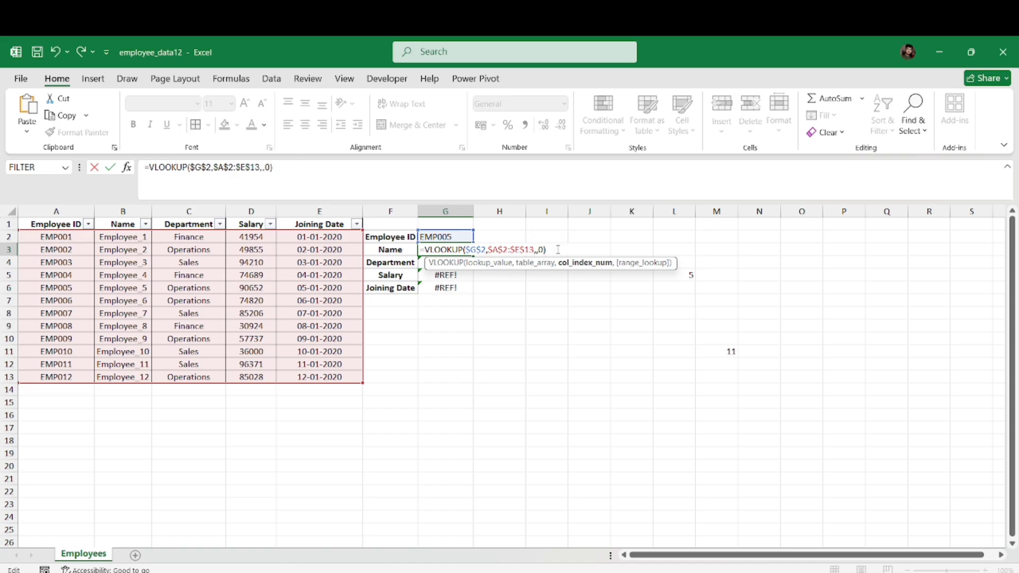
pyautogui.write('r')
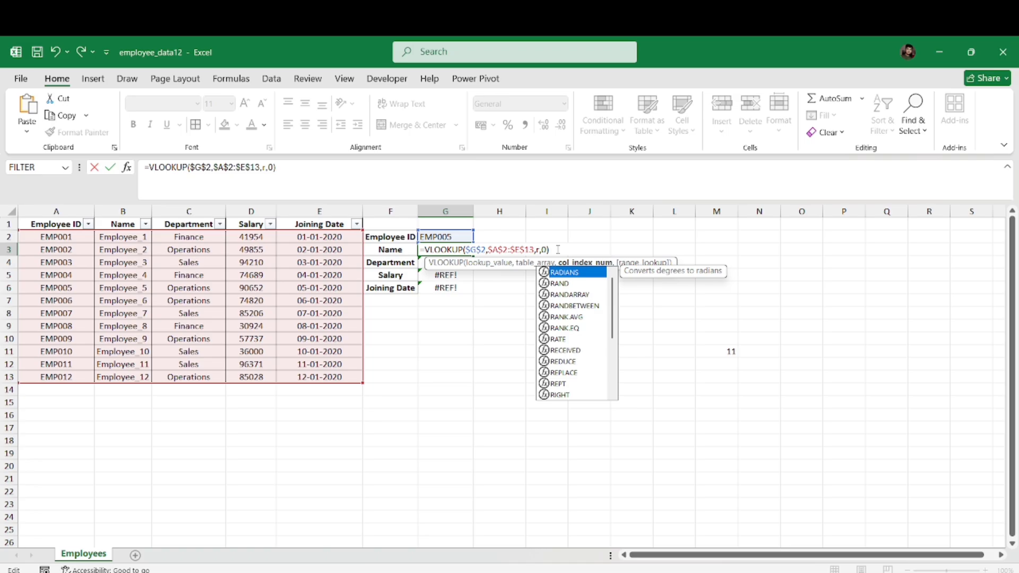
pyautogui.write('ow')
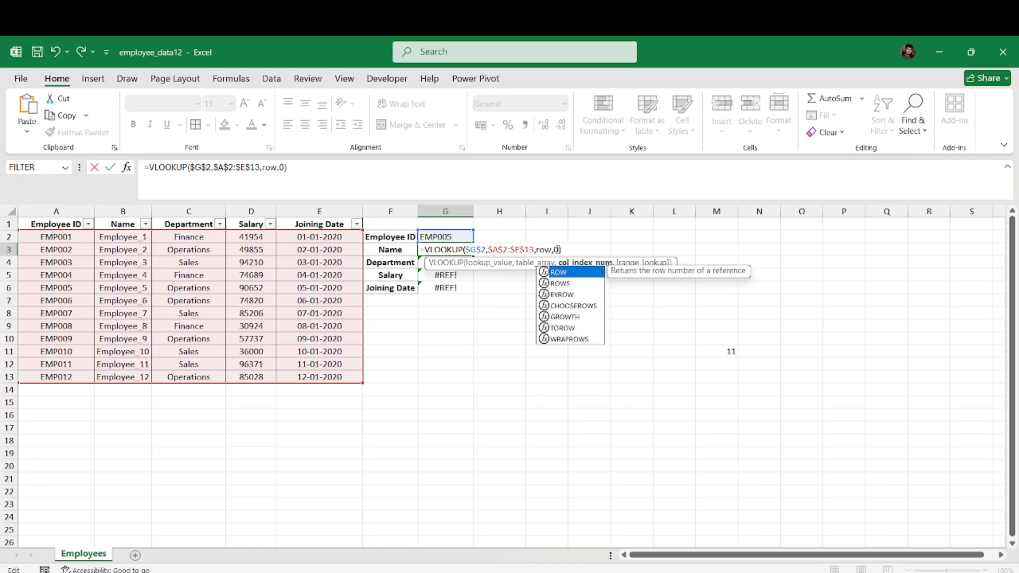
pyautogui.write('()')
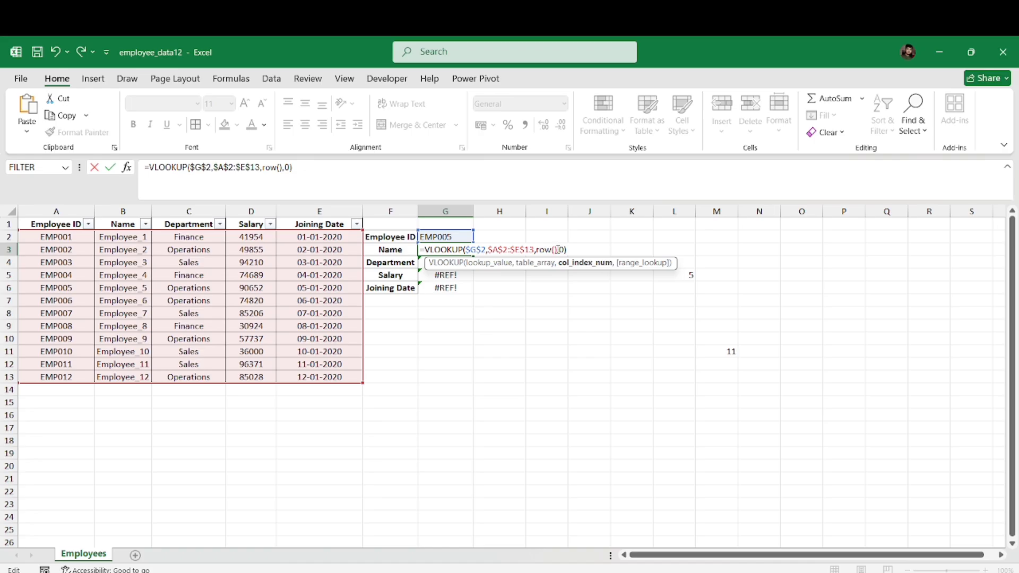
pyautogui.write('-1')
pyautogui.press('Return')
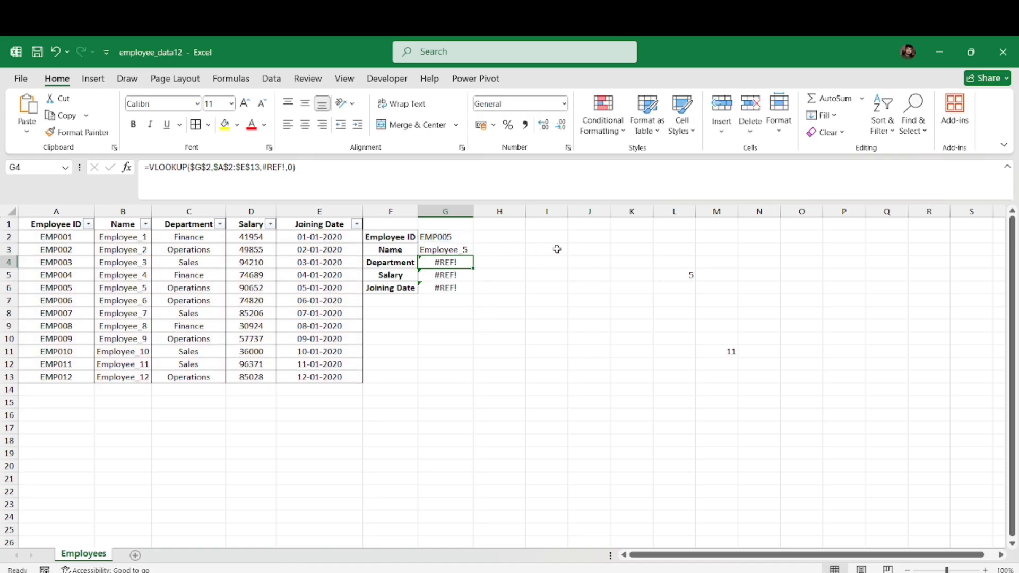
# Fill the G3 formula with its ROW()-1 column index down through G6.
pyautogui.click(461, 250)
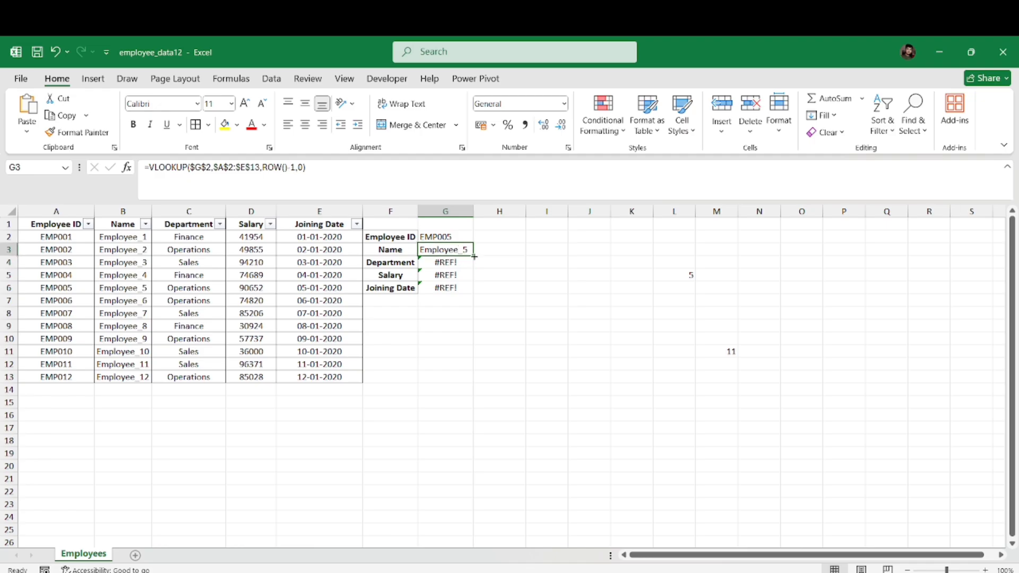
pyautogui.moveTo(474, 257); pyautogui.dragTo(470, 290)
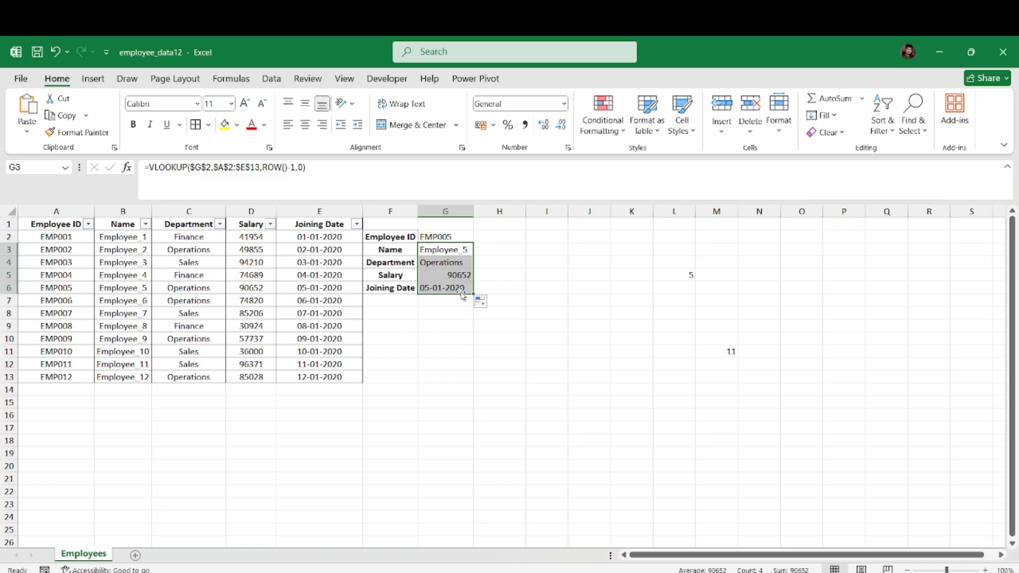
pyautogui.click(392, 302)
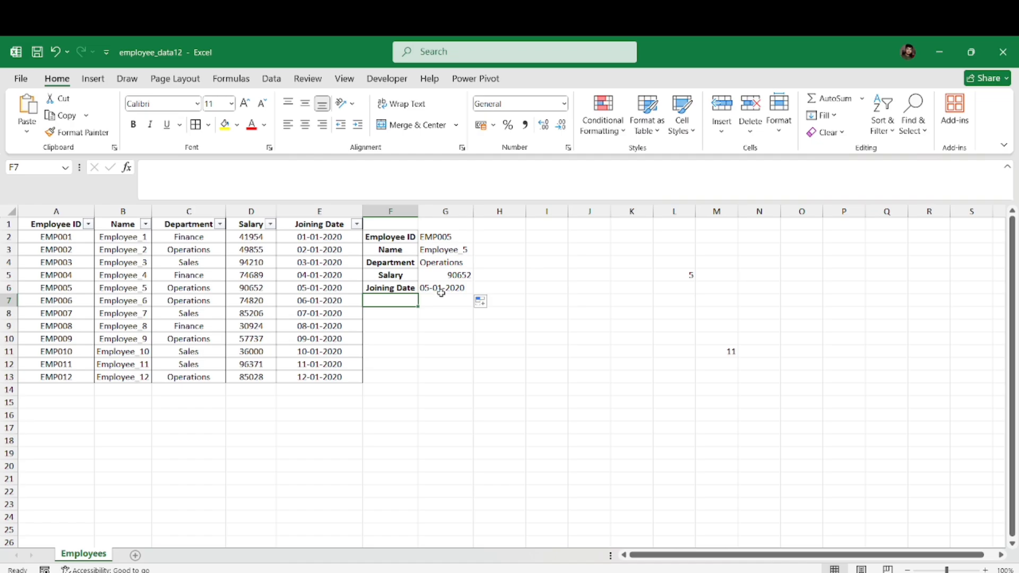
pyautogui.moveTo(387, 287); pyautogui.dragTo(349, 260)
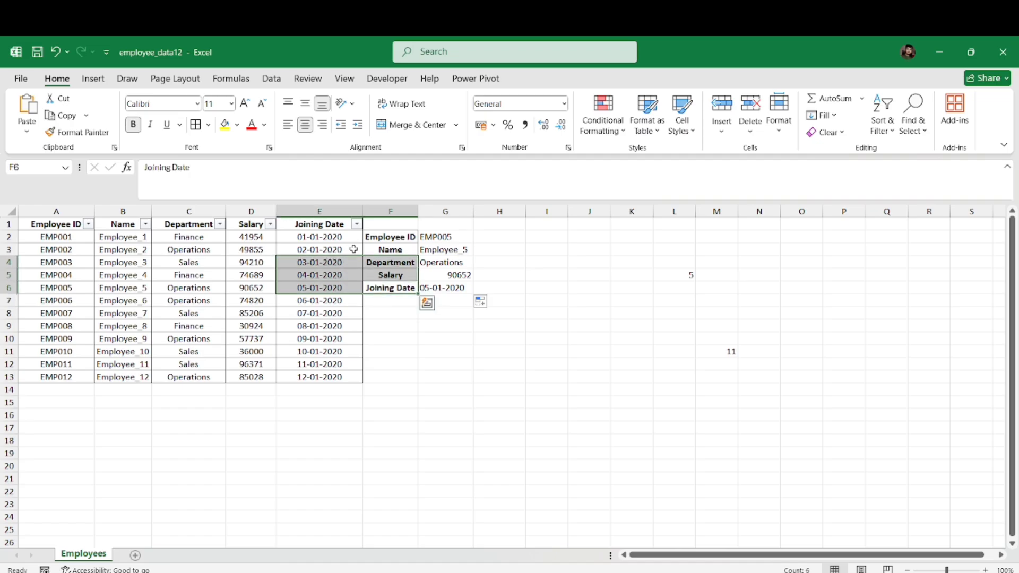
pyautogui.click(375, 325)
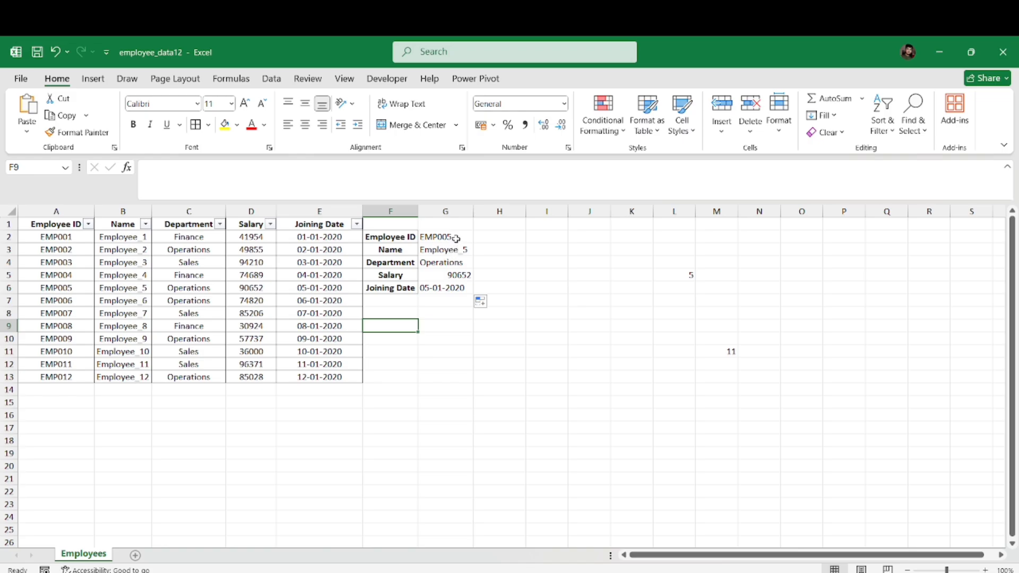
# Change the employee ID in G2 to the one listed in A7 to test the lookup formulas.
pyautogui.click(456, 238)
pyautogui.doubleClick(456, 239)
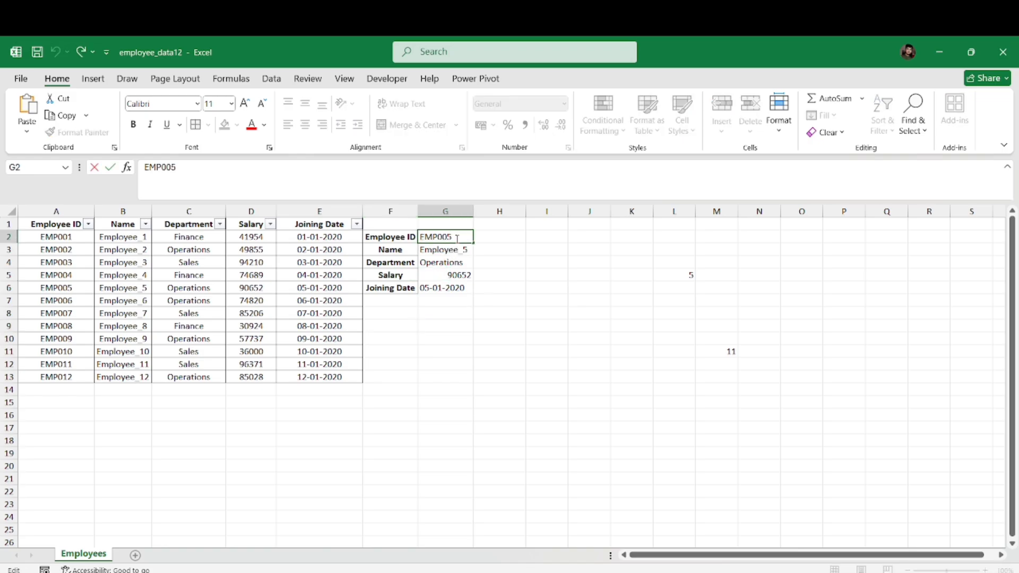
pyautogui.press('BackSpace')
pyautogui.write('6')
pyautogui.press('Return')
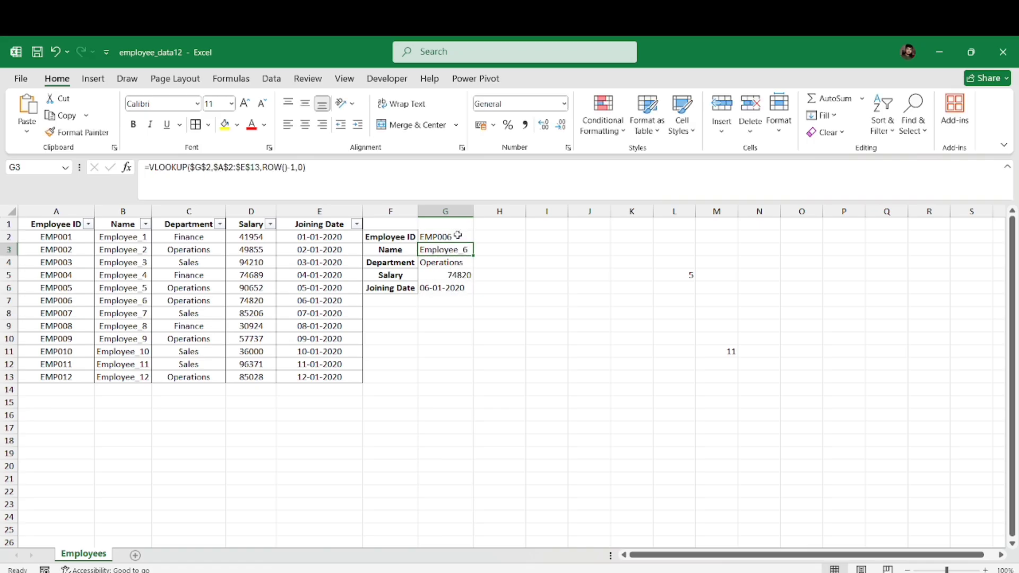
# Change the employee ID in G2 to the one listed in A8 to test the lookup formulas.
pyautogui.doubleClick(458, 236)
pyautogui.press('BackSpace')
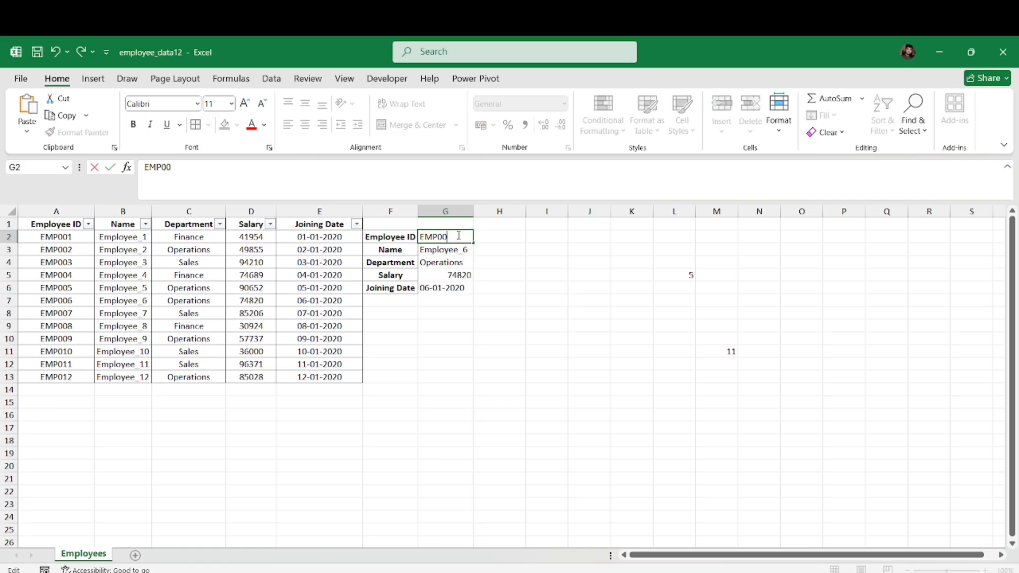
pyautogui.write('7')
pyautogui.press('Return')
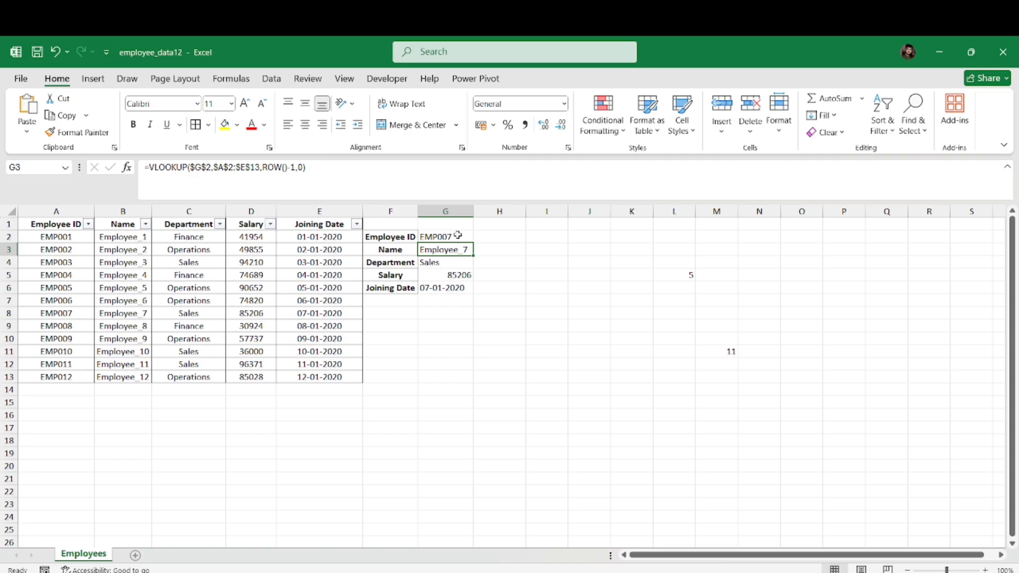
# Test the lookup formulas again by changing the employee ID in G2 to the one listed in A9.
pyautogui.click(457, 236)
pyautogui.doubleClick(458, 236)
pyautogui.press('BackSpace')
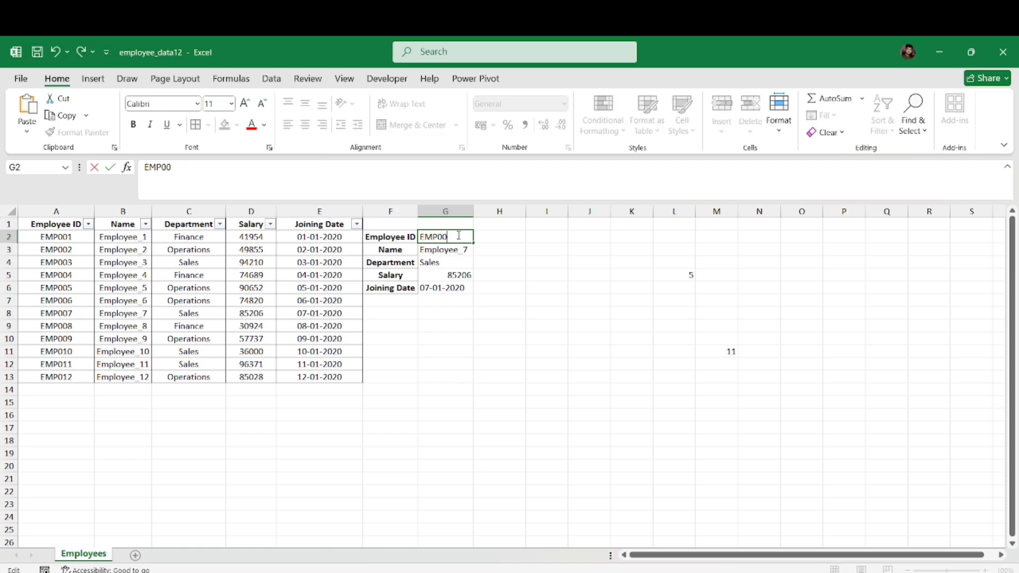
pyautogui.write('8')
pyautogui.press('Return')
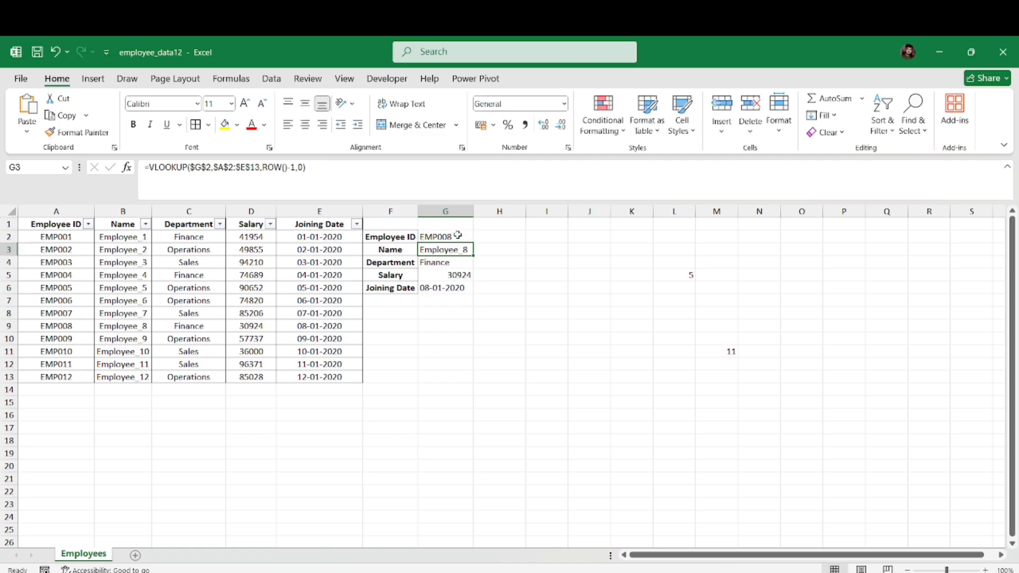
# Change the employee ID in G2 to the one listed in A10 as another lookup test.
pyautogui.click(458, 236)
pyautogui.doubleClick(458, 236)
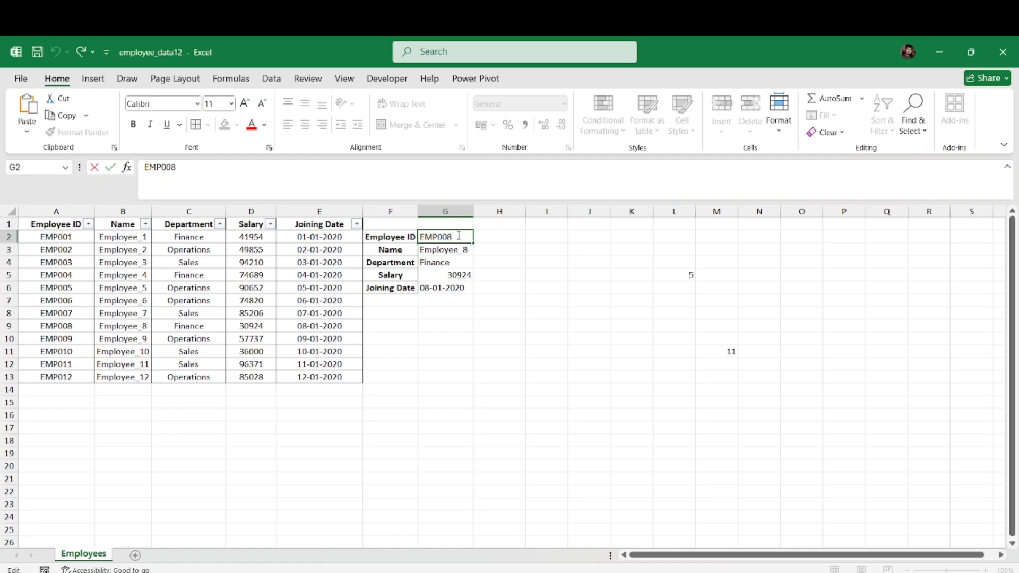
pyautogui.press('BackSpace')
pyautogui.write('9')
pyautogui.press('Return')
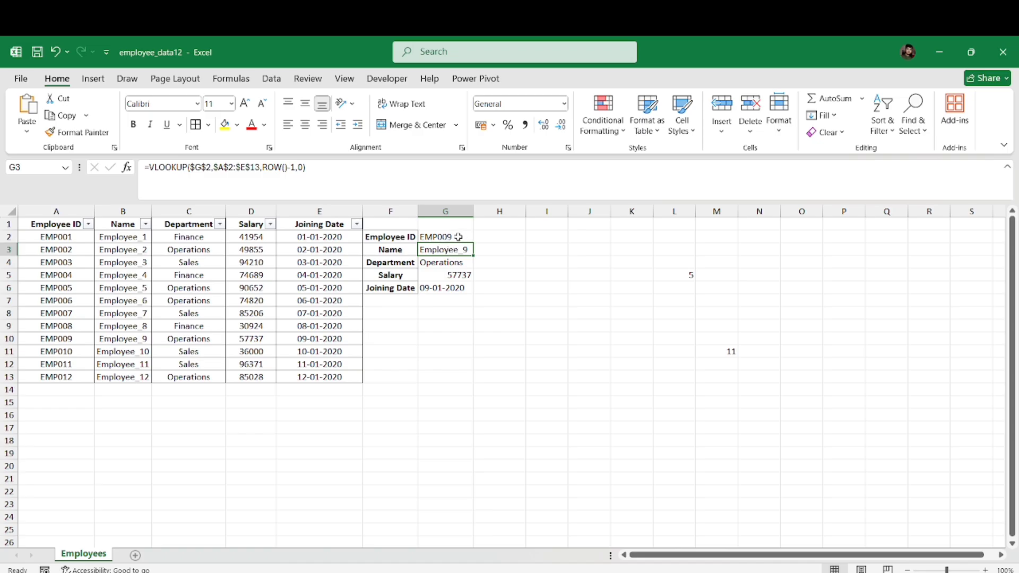
# Set the employee ID in G2 to the one listed in A6 to check the vertical detail list.
pyautogui.doubleClick(459, 237)
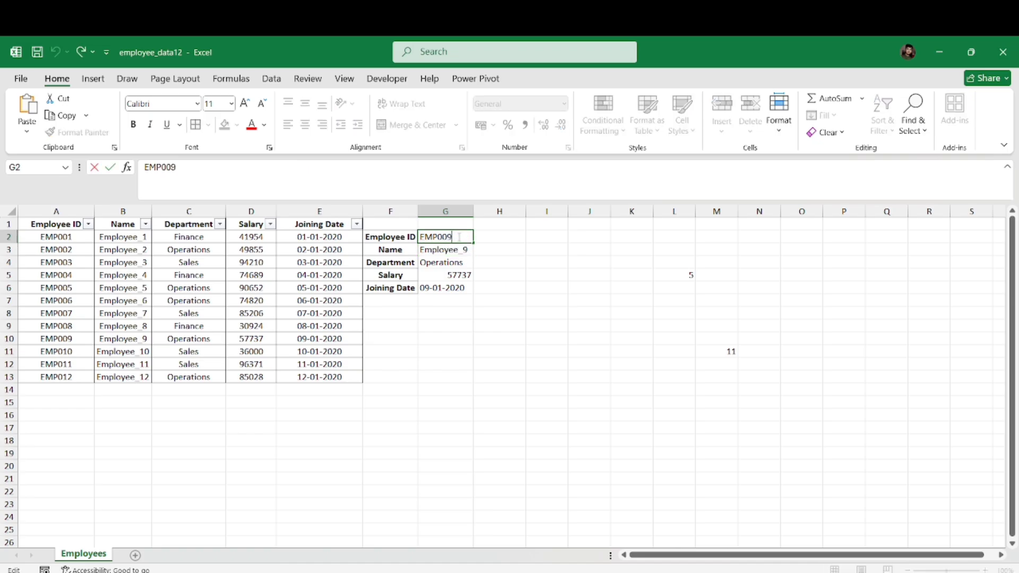
pyautogui.press('BackSpace')
pyautogui.write('5')
pyautogui.press('Return')
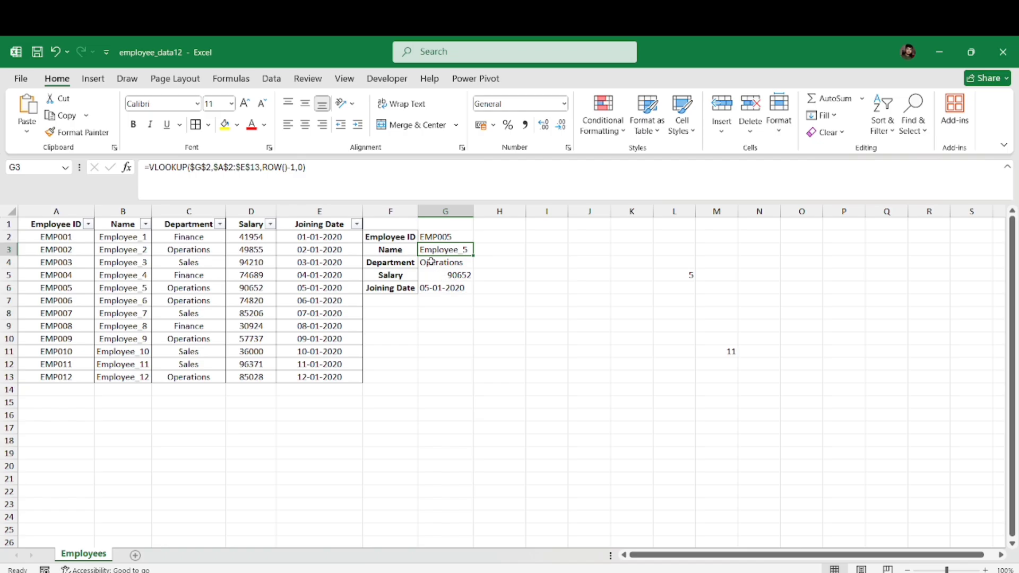
# Replace the employee ID in G2 with the one listed in A8 to update the vertical detail list.
pyautogui.doubleClick(455, 234)
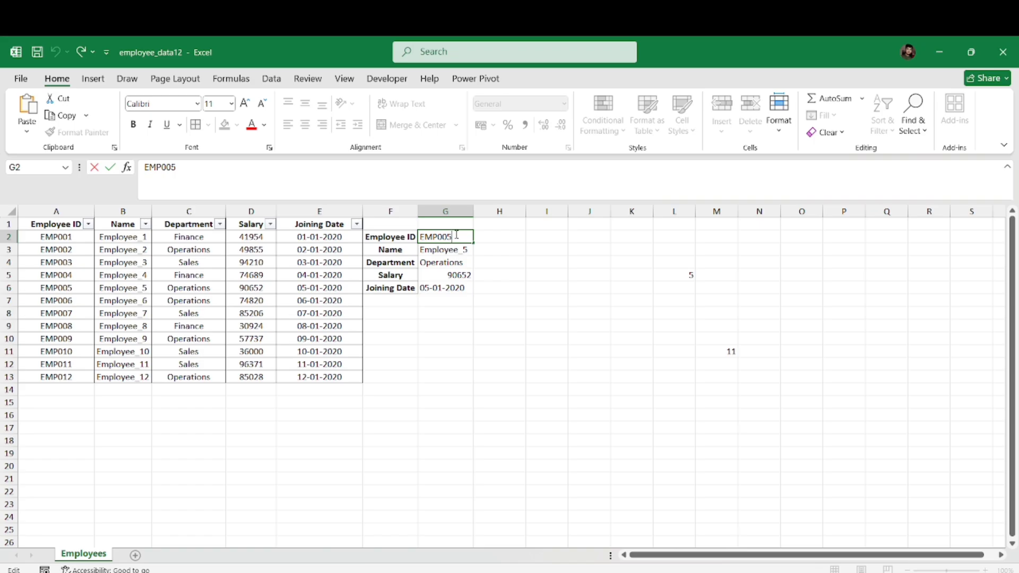
pyautogui.press('BackSpace')
pyautogui.write('6')
pyautogui.press('BackSpace')
pyautogui.write('7')
pyautogui.press('Return')
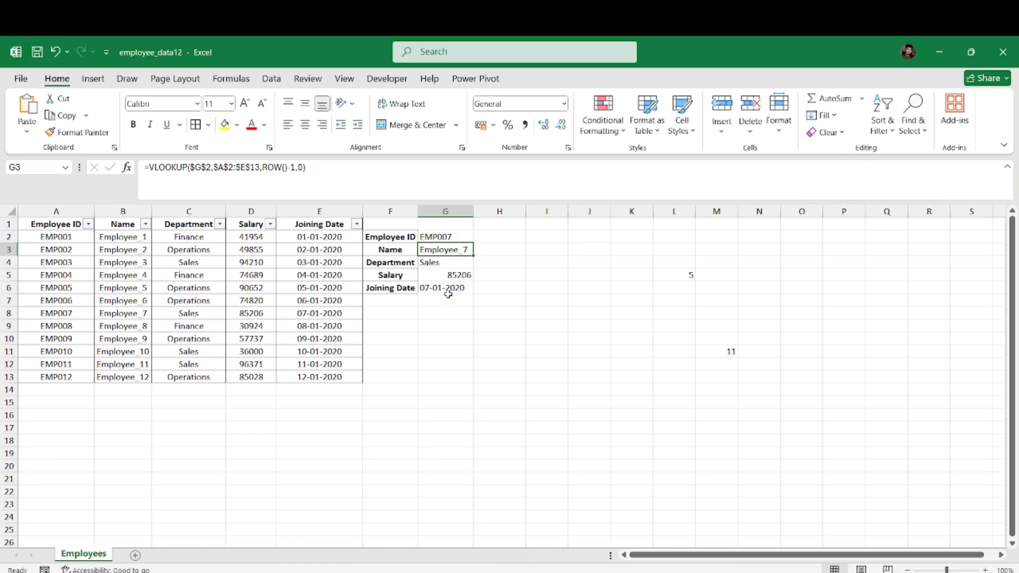
# Try to enter a VLOOKUP formula in G8 with F13 as its only argument.
pyautogui.click(428, 314)
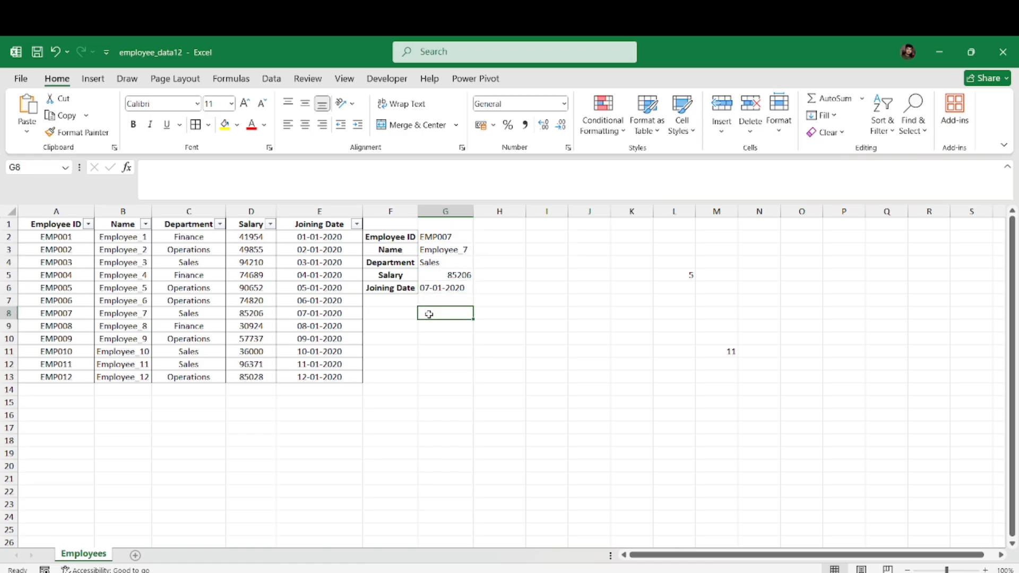
pyautogui.write('=')
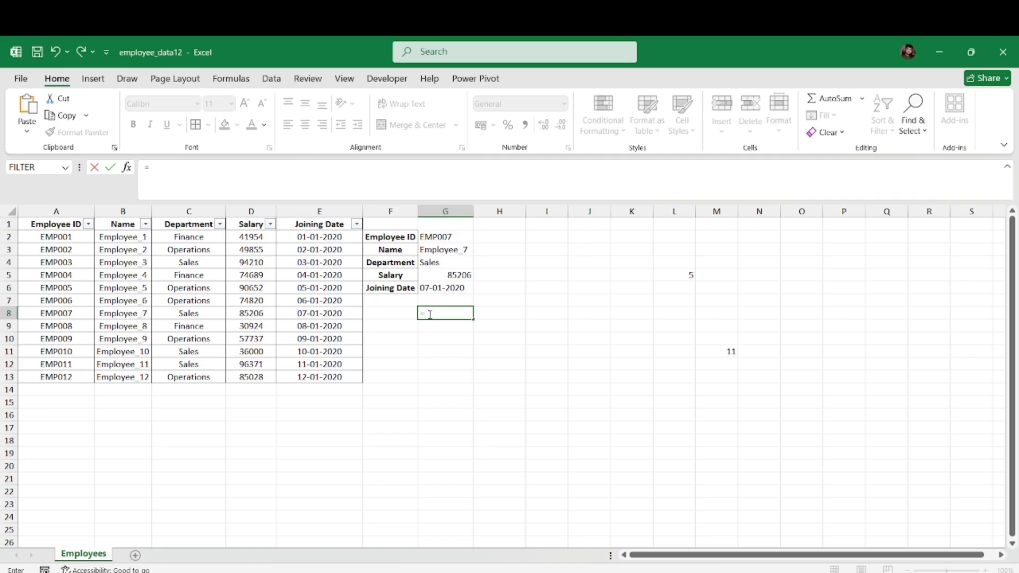
pyautogui.write('v')
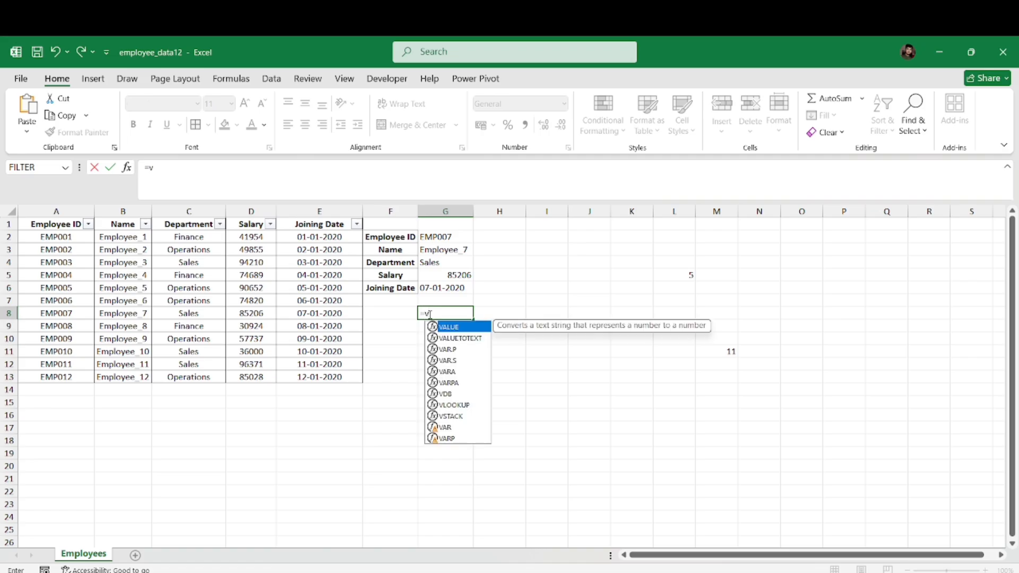
pyautogui.write('l')
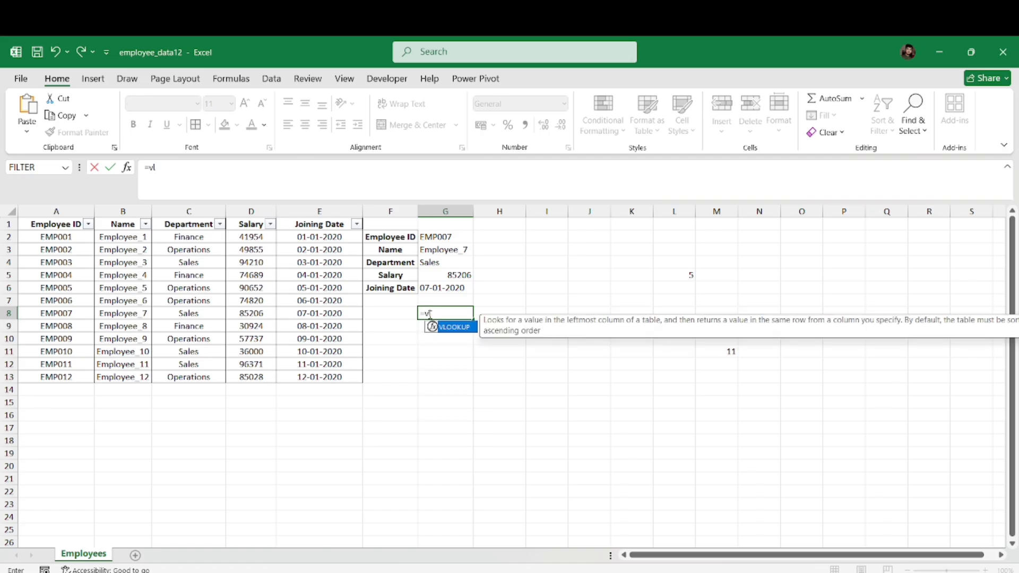
pyautogui.press('Tab')
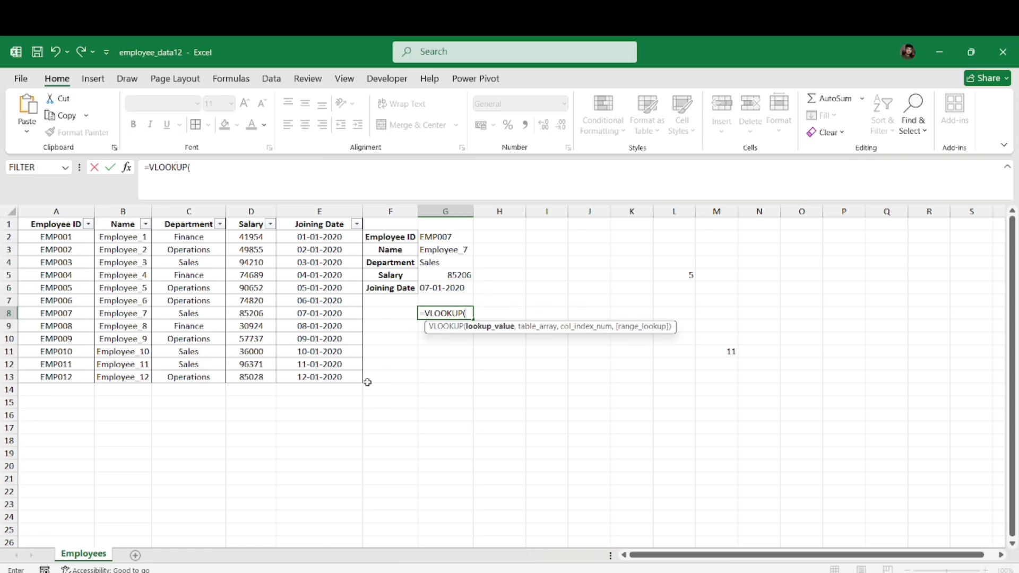
pyautogui.click(391, 379)
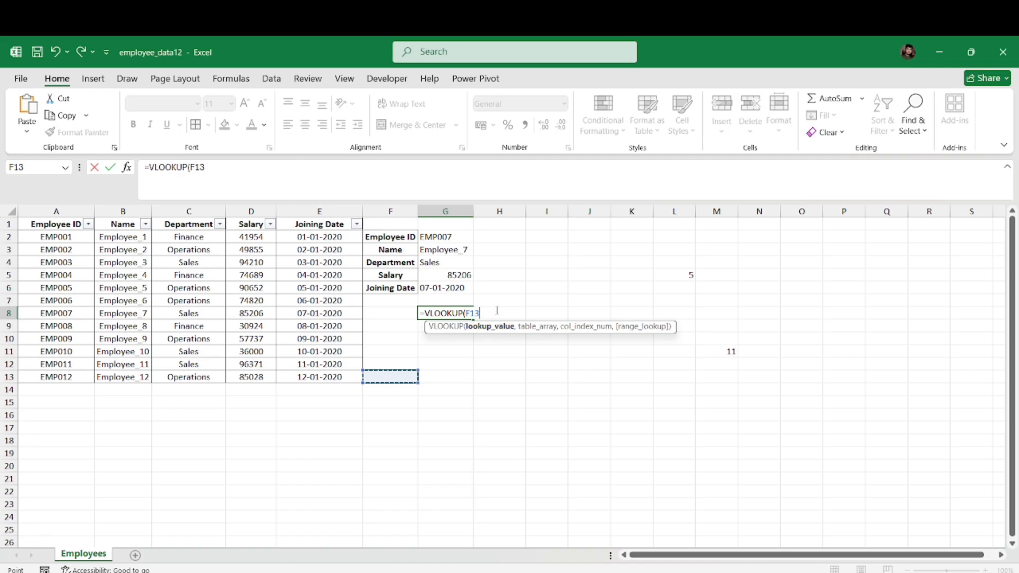
pyautogui.press('Return')
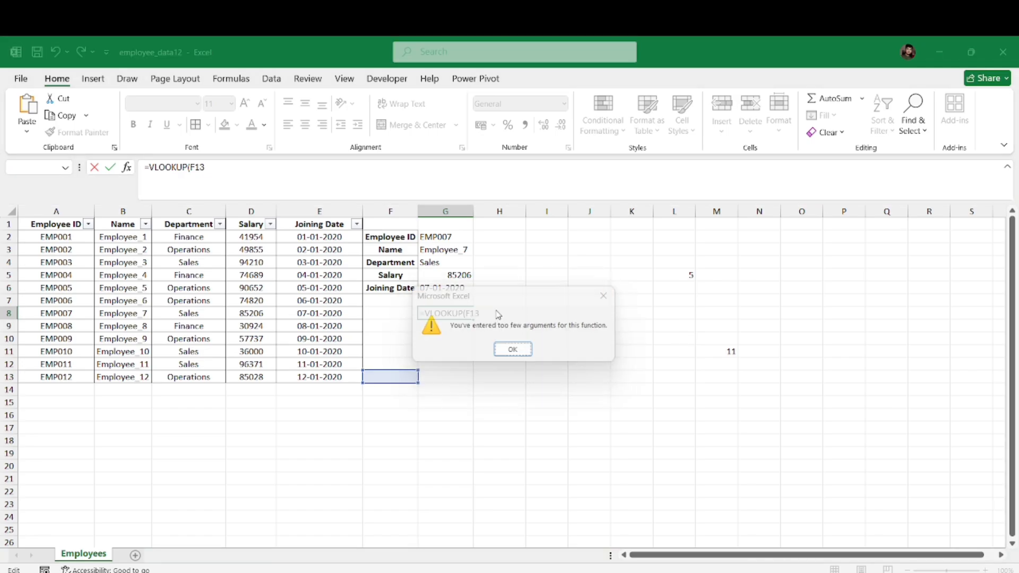
pyautogui.press('Return')
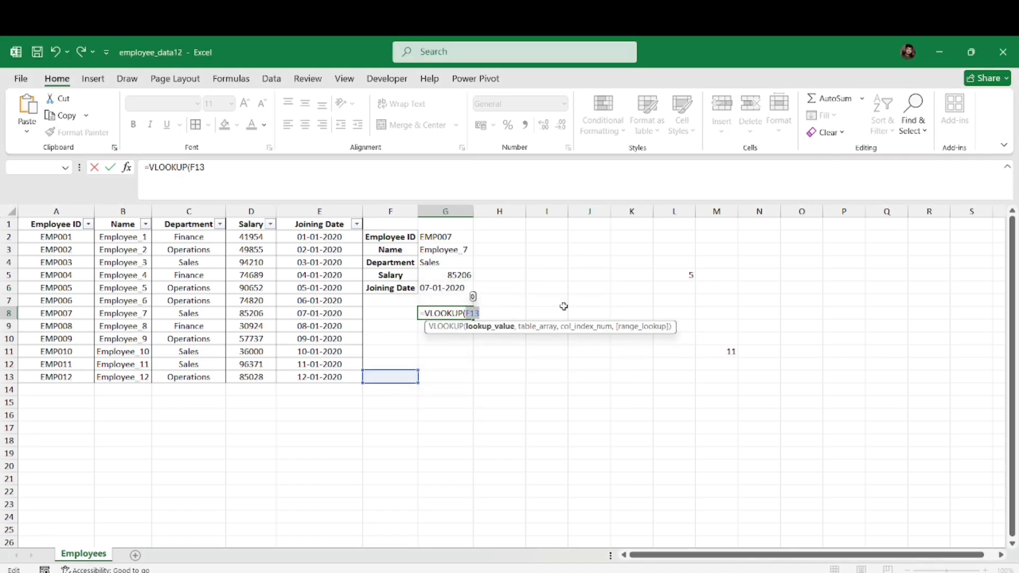